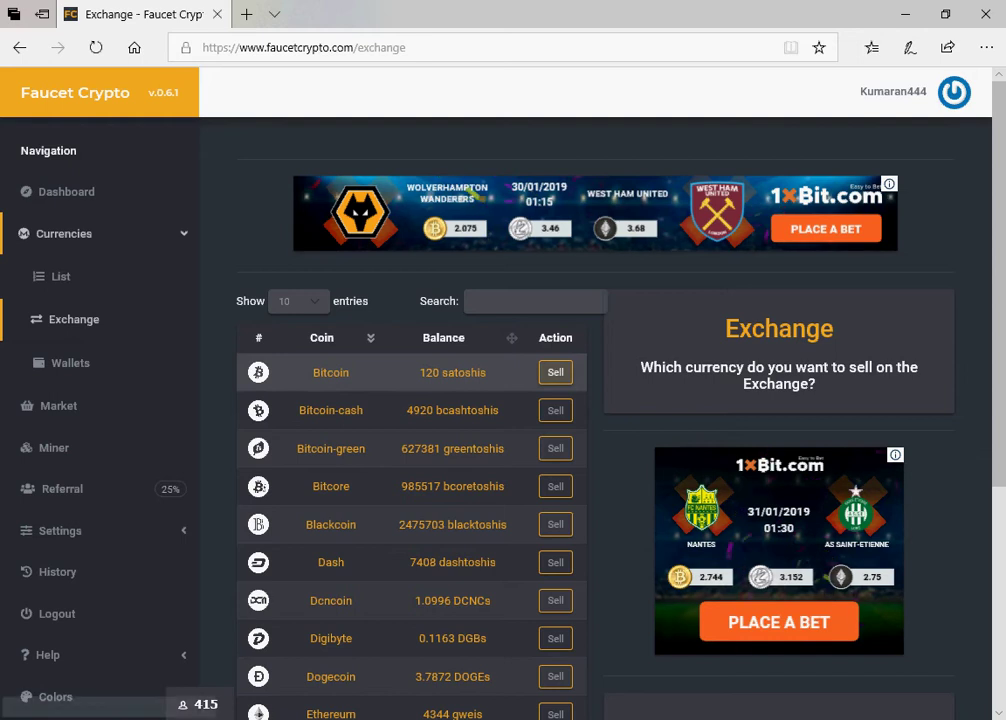
- Start a sale of the Bitcoin balance, check the minimum trade amount, and choose Dogecoin as the coin to buy
left_click(555, 372)
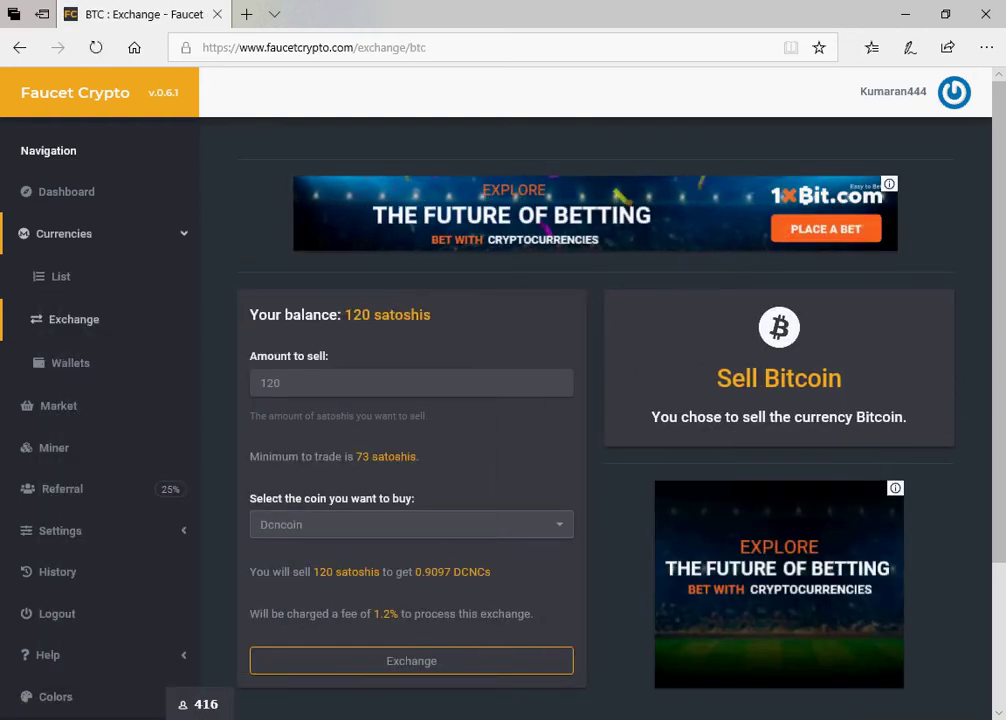
left_click_drag(362, 456, 419, 456)
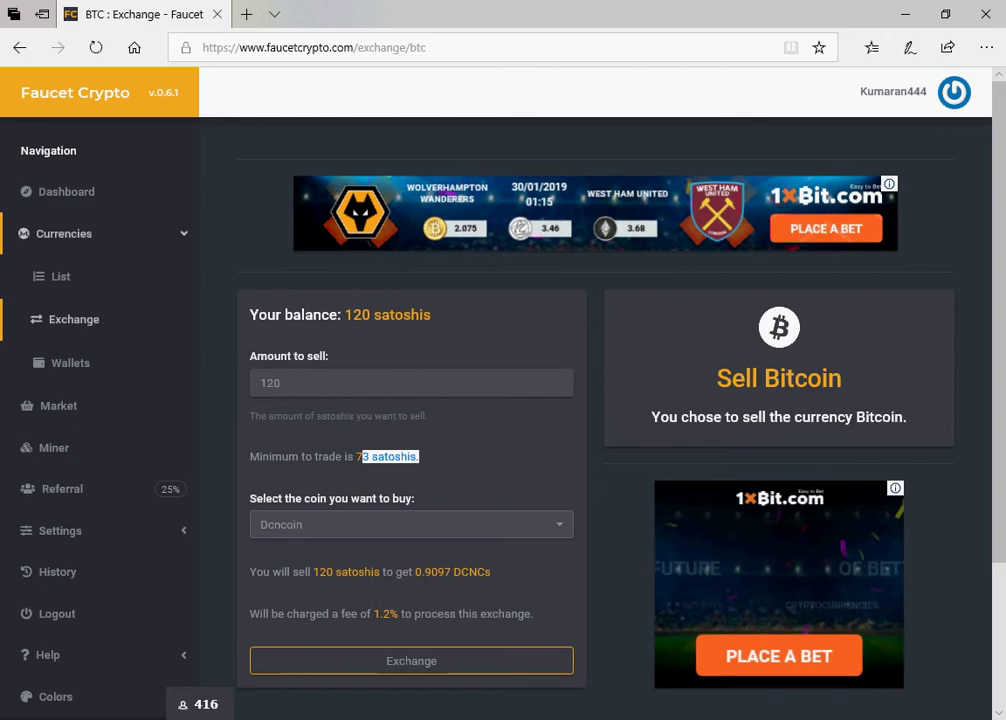
scroll(600, 420, "down", 1)
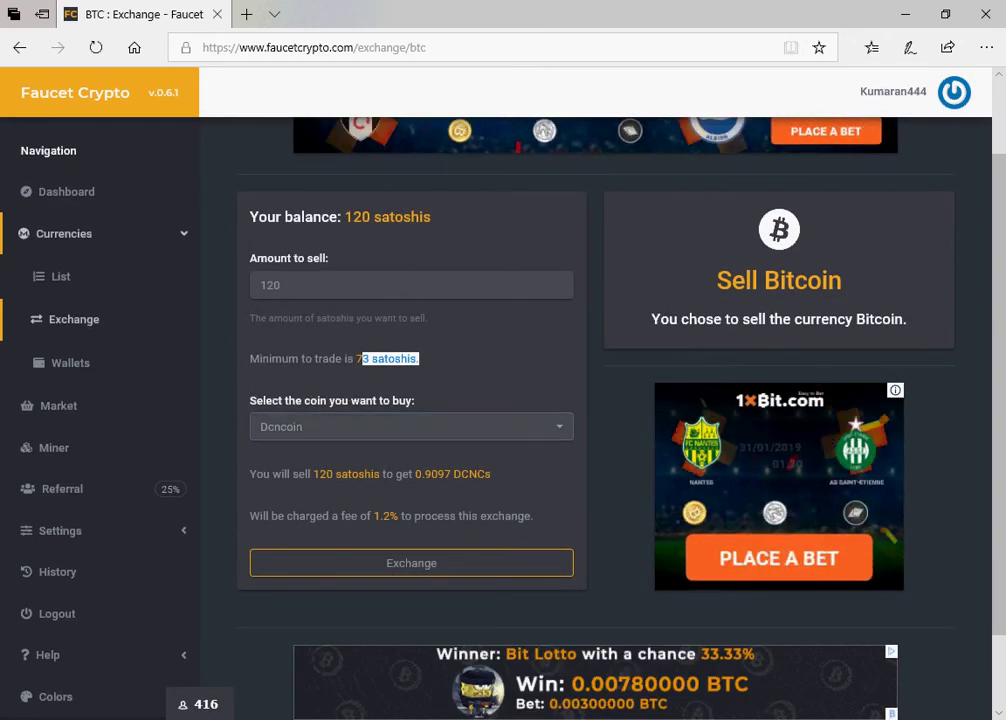
left_click_drag(299, 400, 416, 400)
left_click(411, 426)
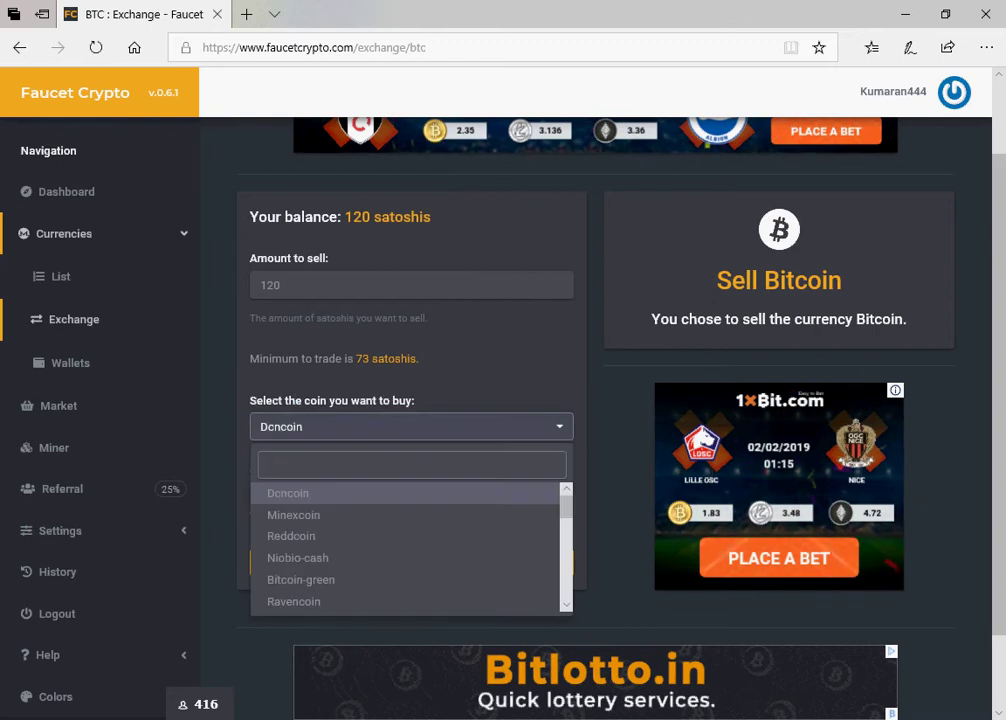
type("doge")
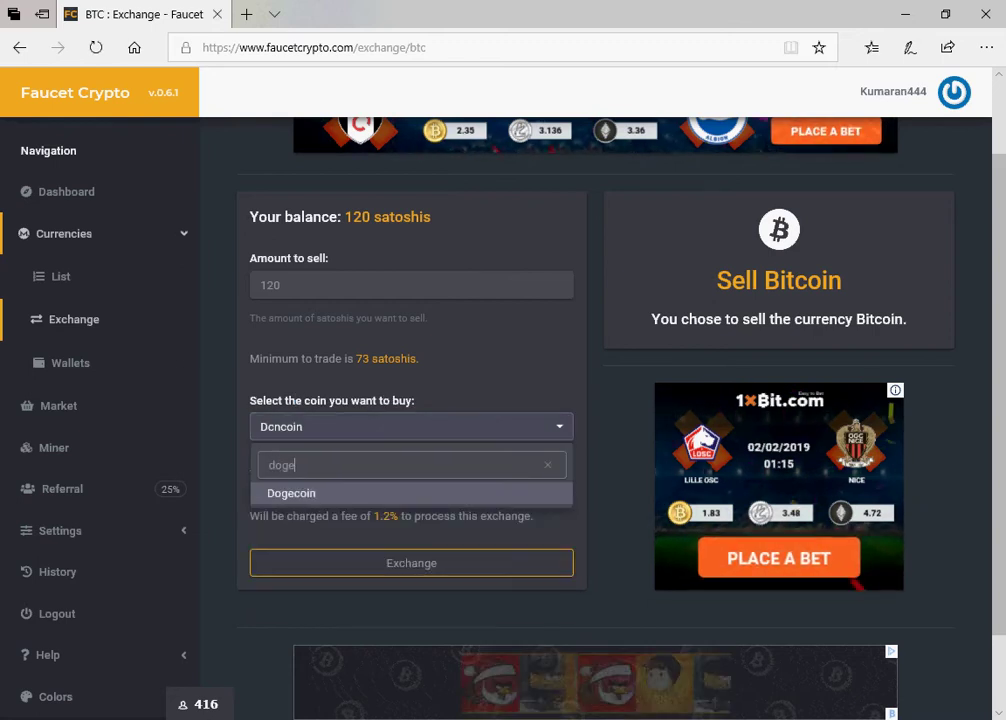
key("Return")
- Switch the coin to buy for the Bitcoin sale to Ethereum to compare the payout
key("Return")
type("eth")
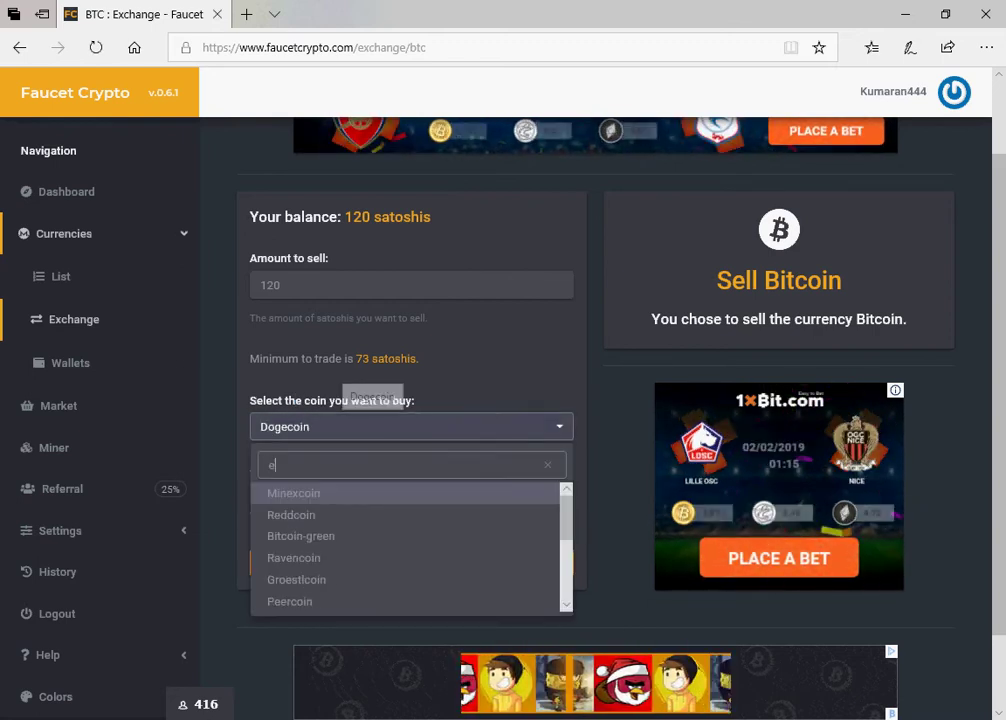
key("Return")
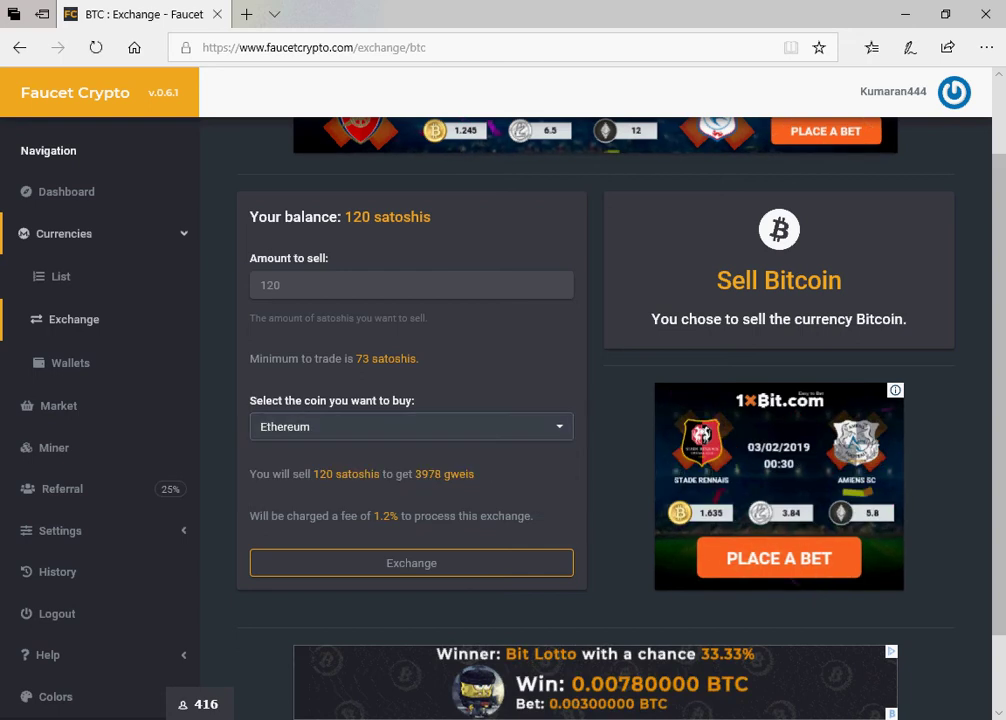
- Set the coin to buy back to Dogecoin and exchange the 120 satoshis of Bitcoin
key("Return")
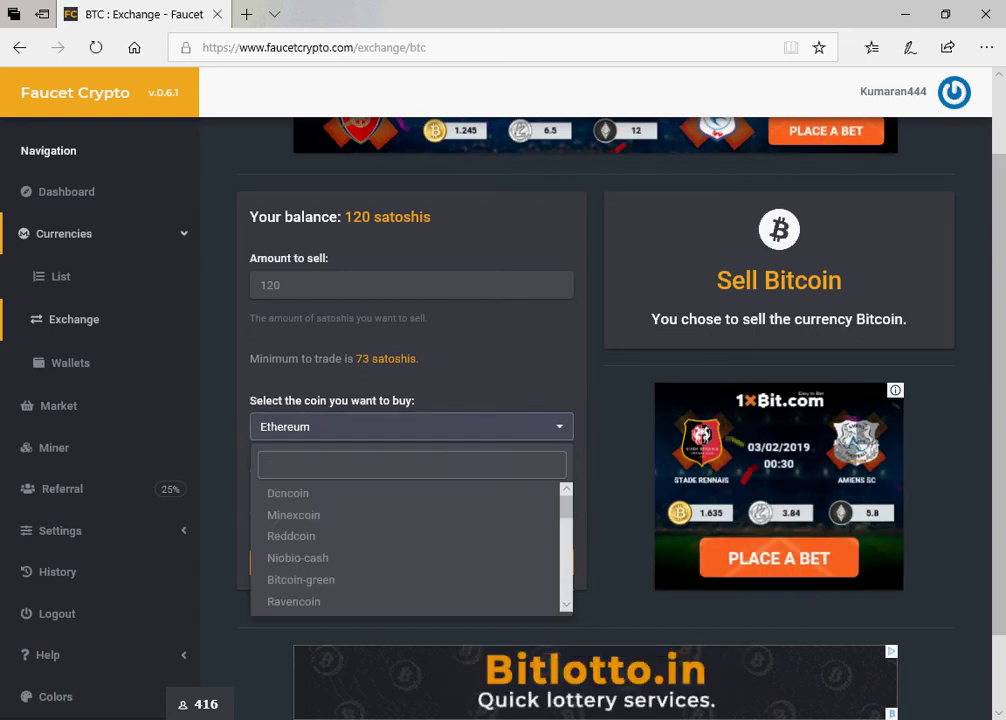
type("doge")
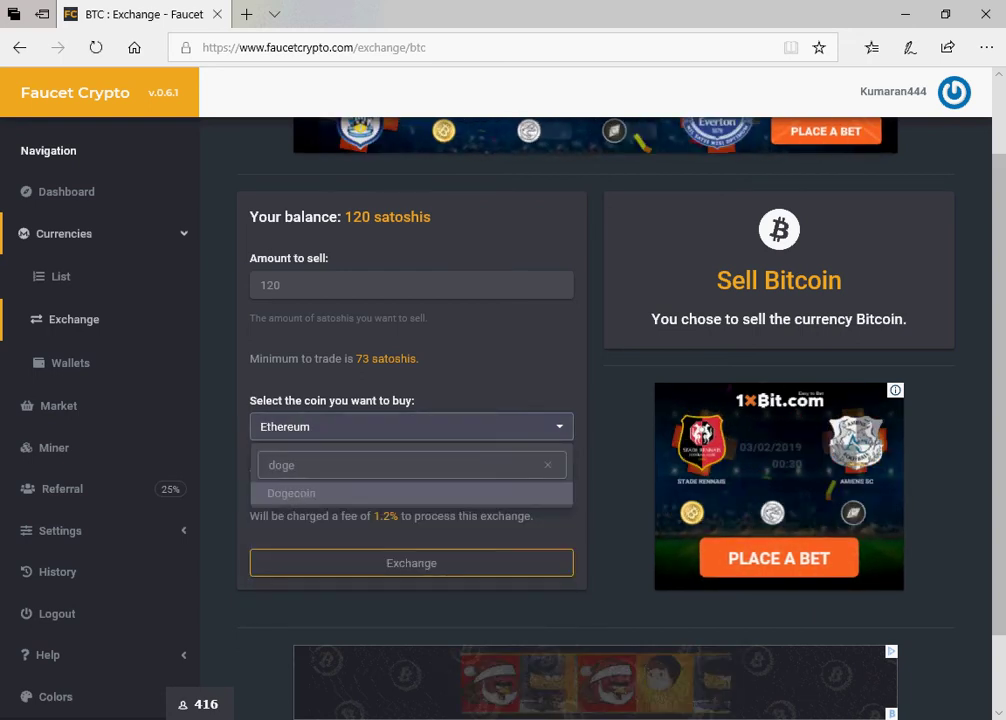
key("Return")
key("Return")
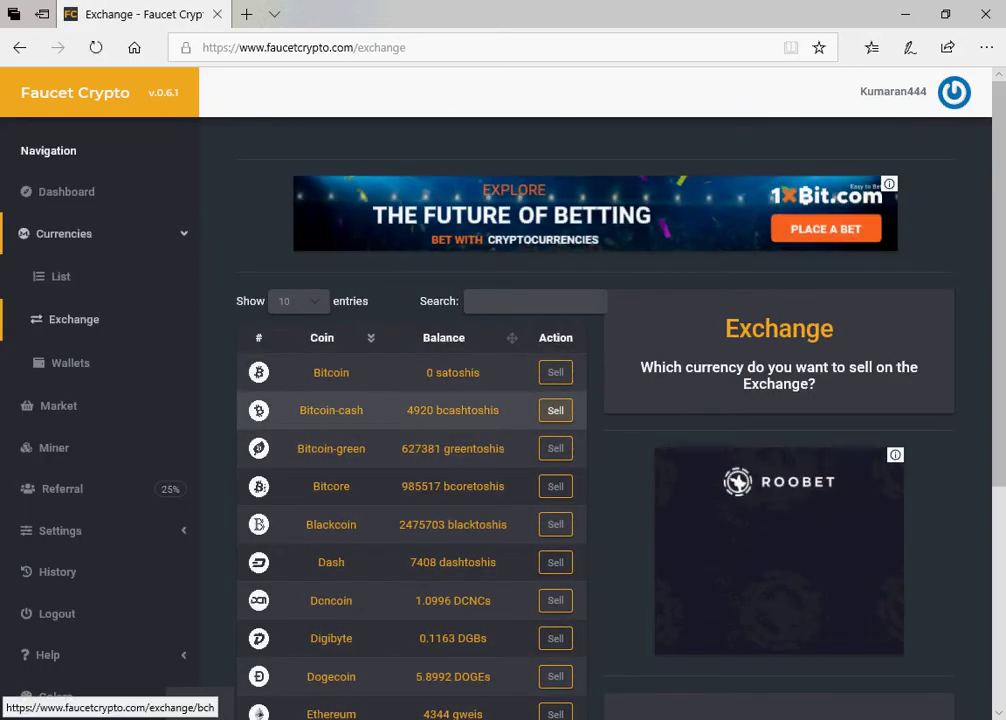
- Start a sale of the Bitcoin-cash balance and choose Dogecoin as the coin to buy
left_click(555, 410)
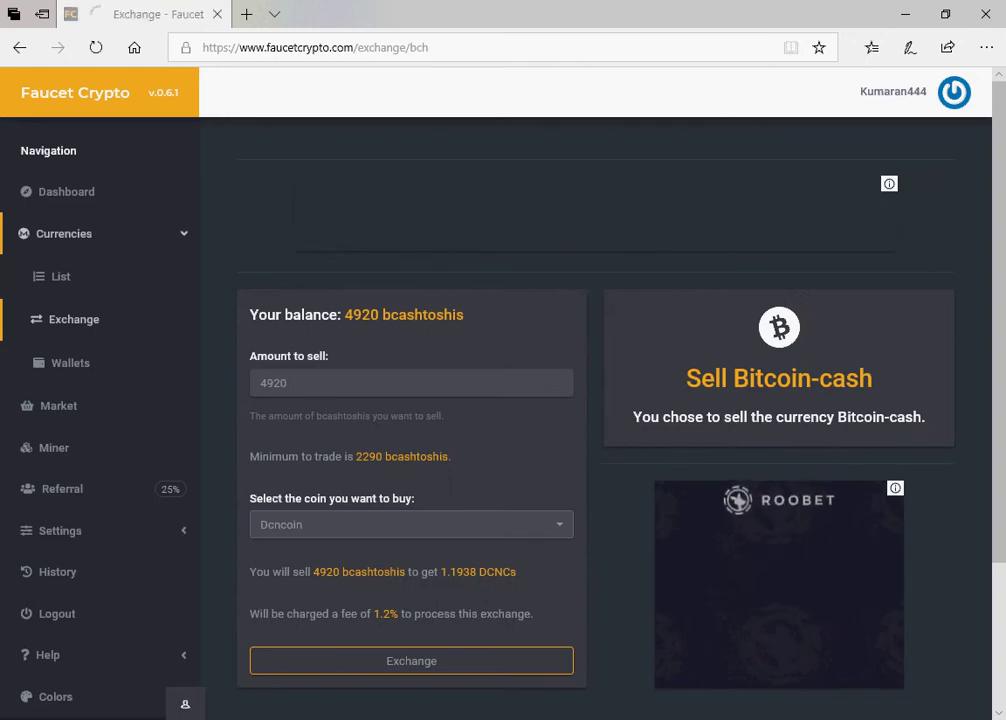
left_click(411, 524)
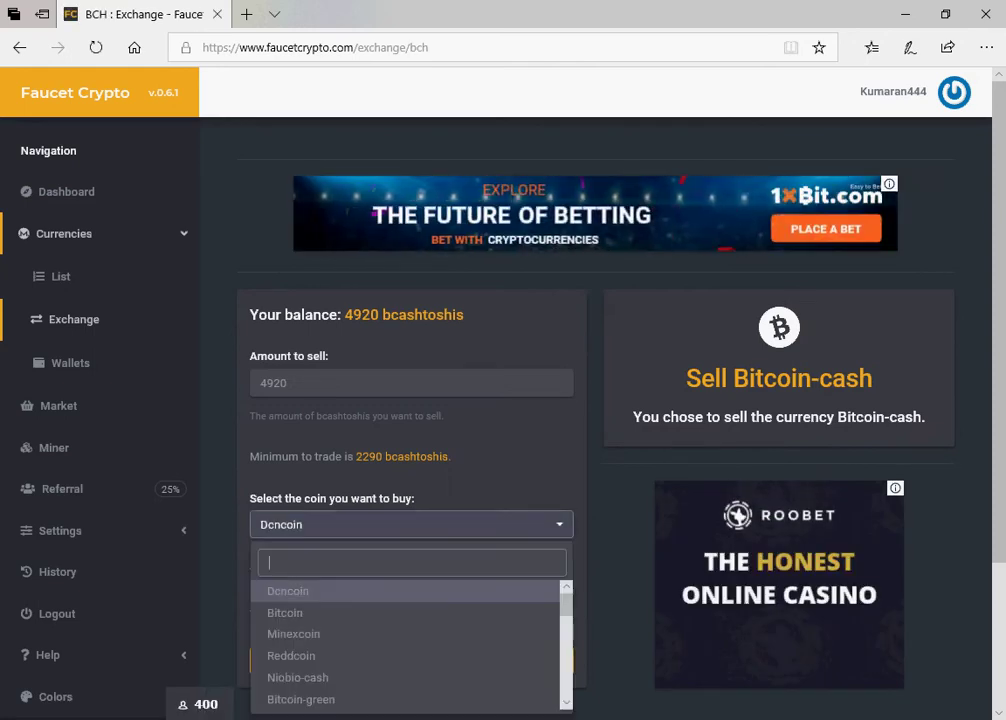
type("dge")
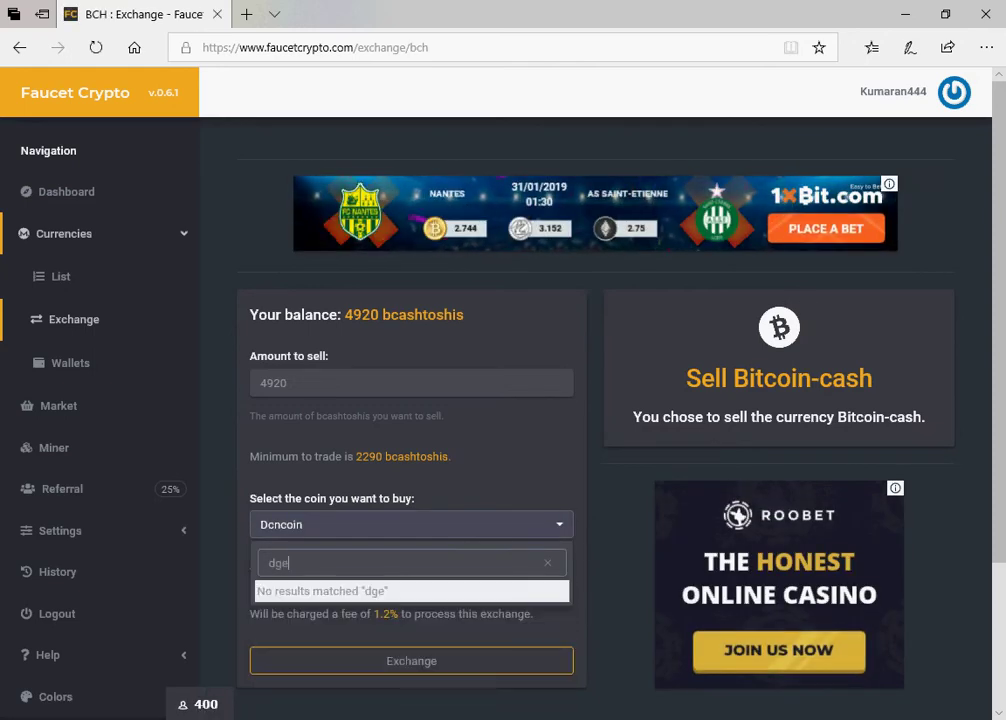
key("BackSpace")
key("BackSpace")
key("BackSpace")
type("do")
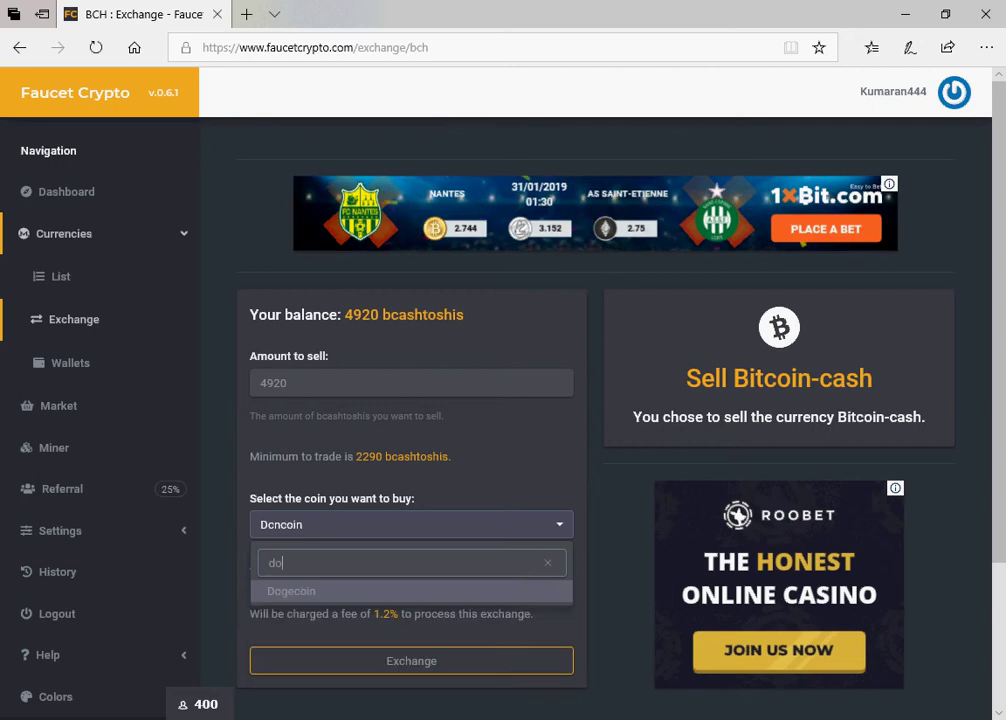
key("Return")
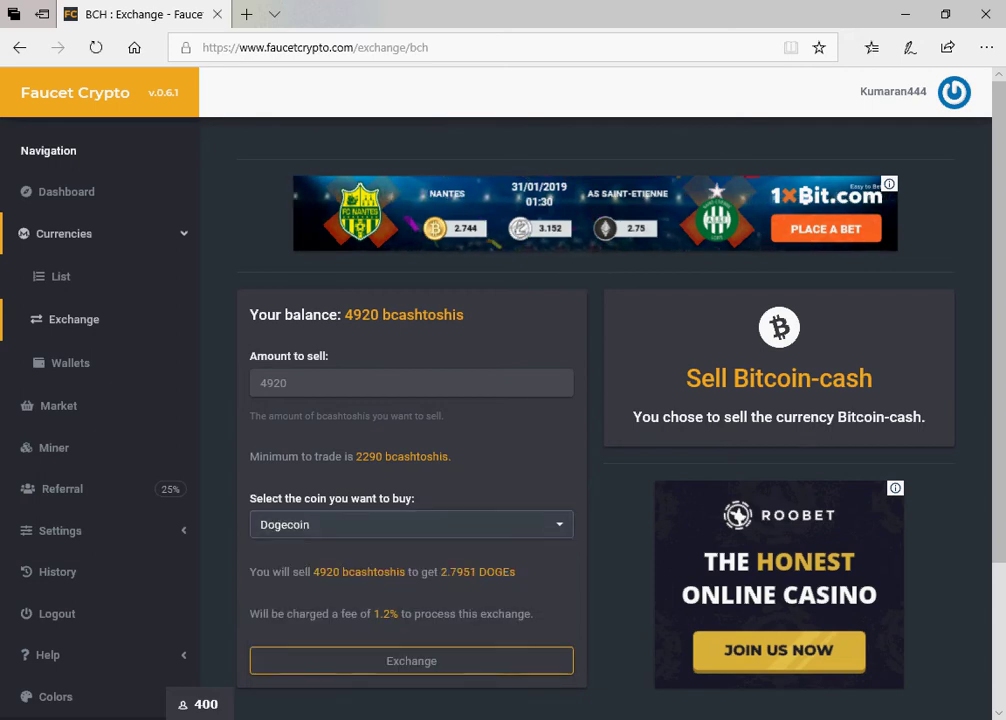
- Switch the coin to buy for the Bitcoin-cash sale to Ethereum to compare the payout
key("Return")
type("eth")
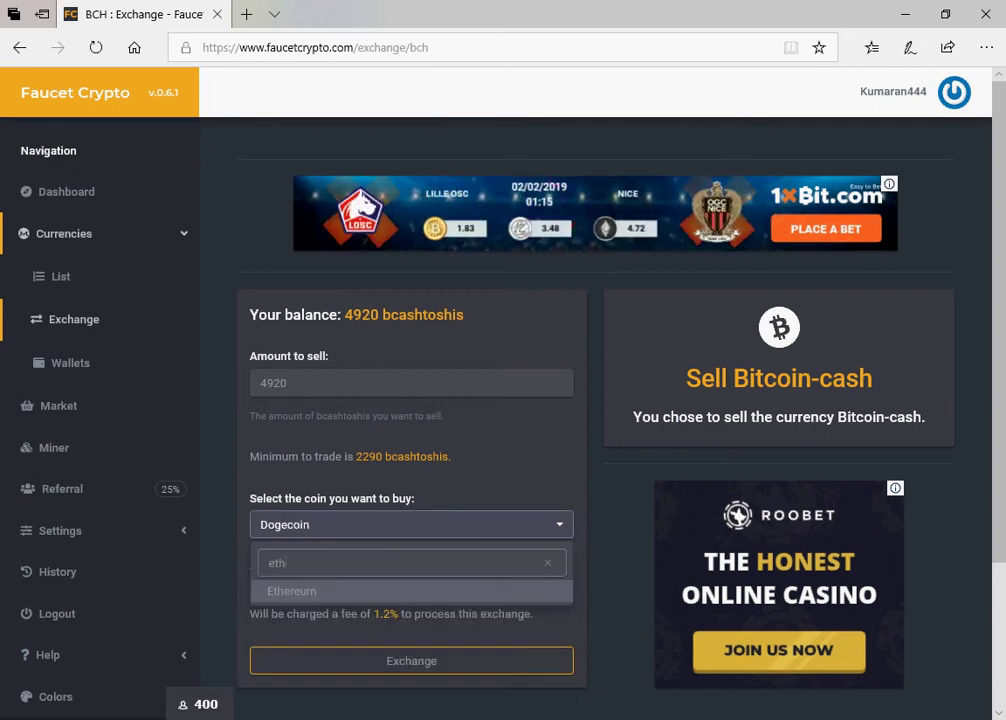
key("Return")
- Set the coin to buy back to Dogecoin and exchange the 4920 bcashtoshis of Bitcoin-cash
key("Return")
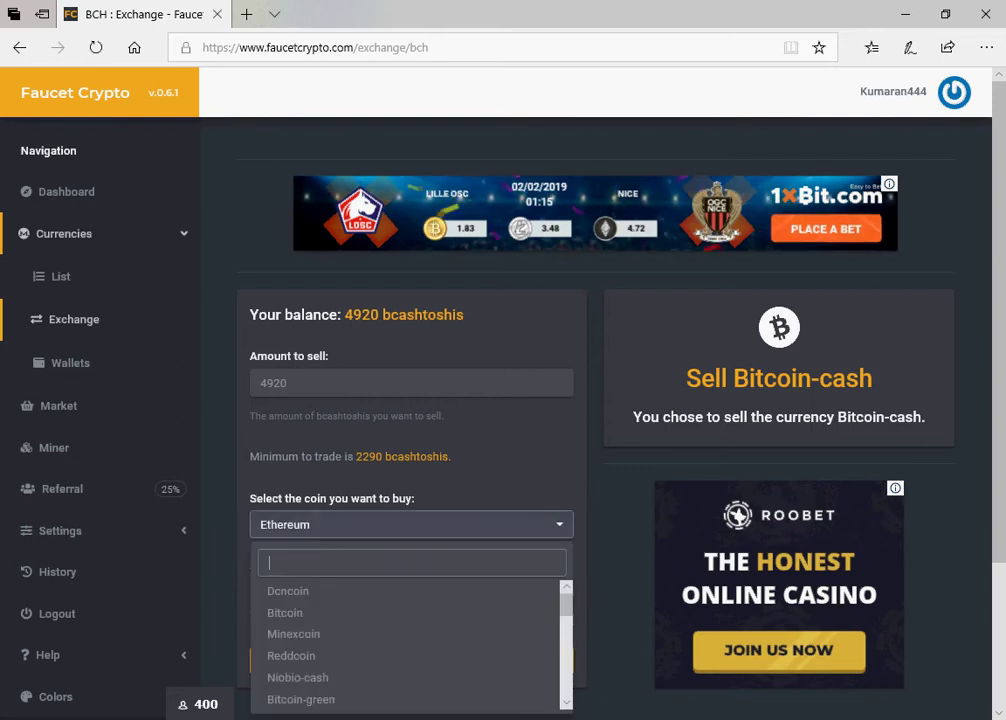
type("dde")
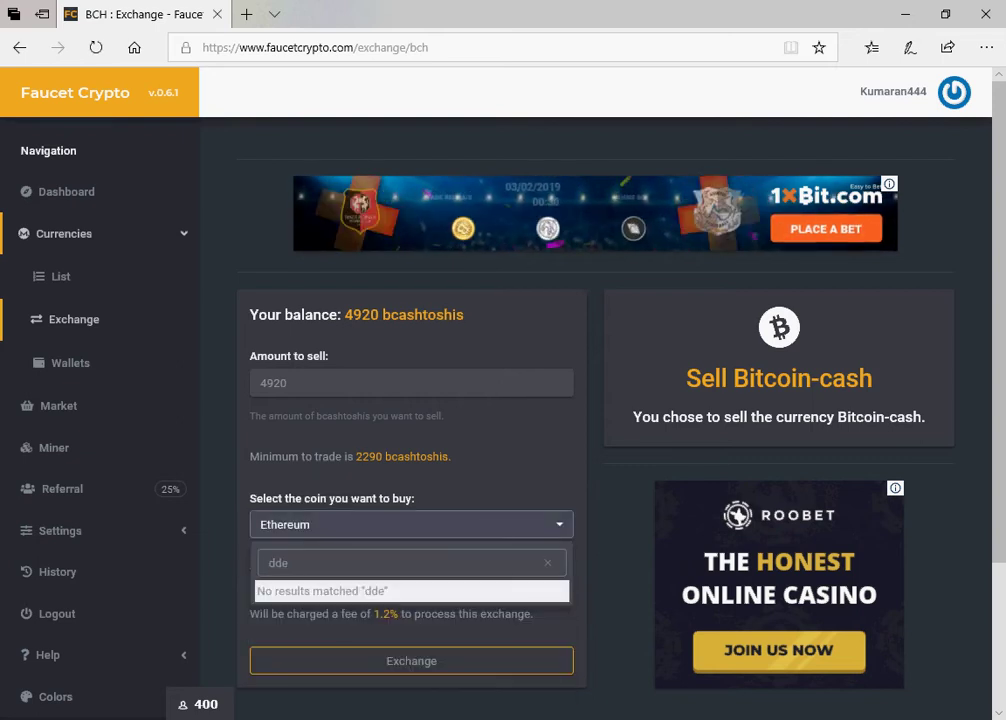
key("BackSpace")
key("BackSpace")
type("od")
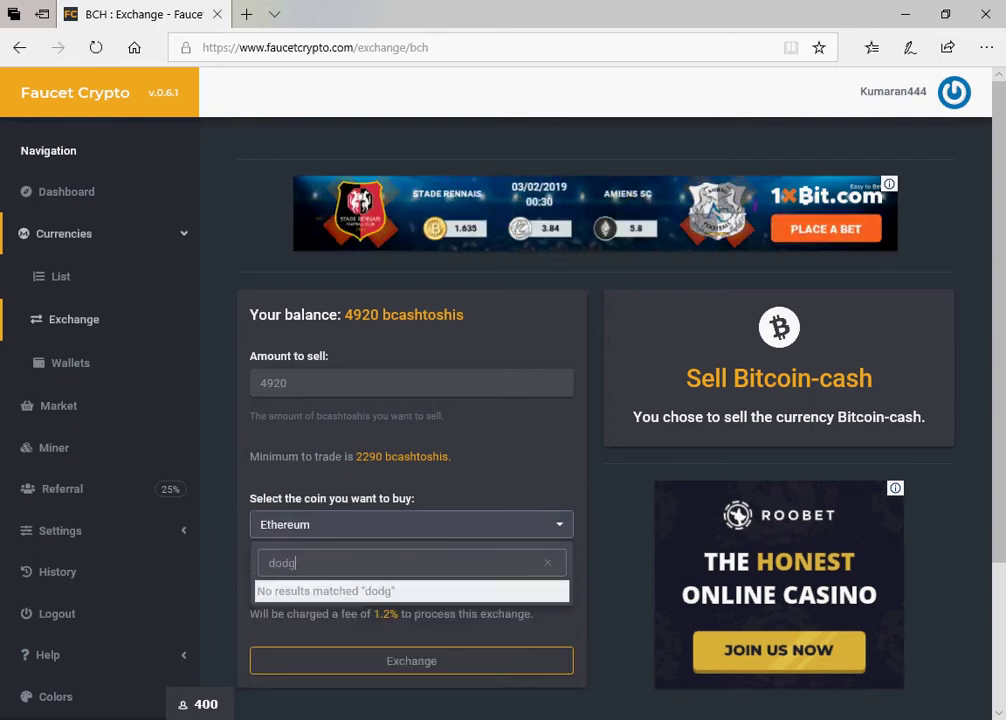
type("g")
key("BackSpace")
key("BackSpace")
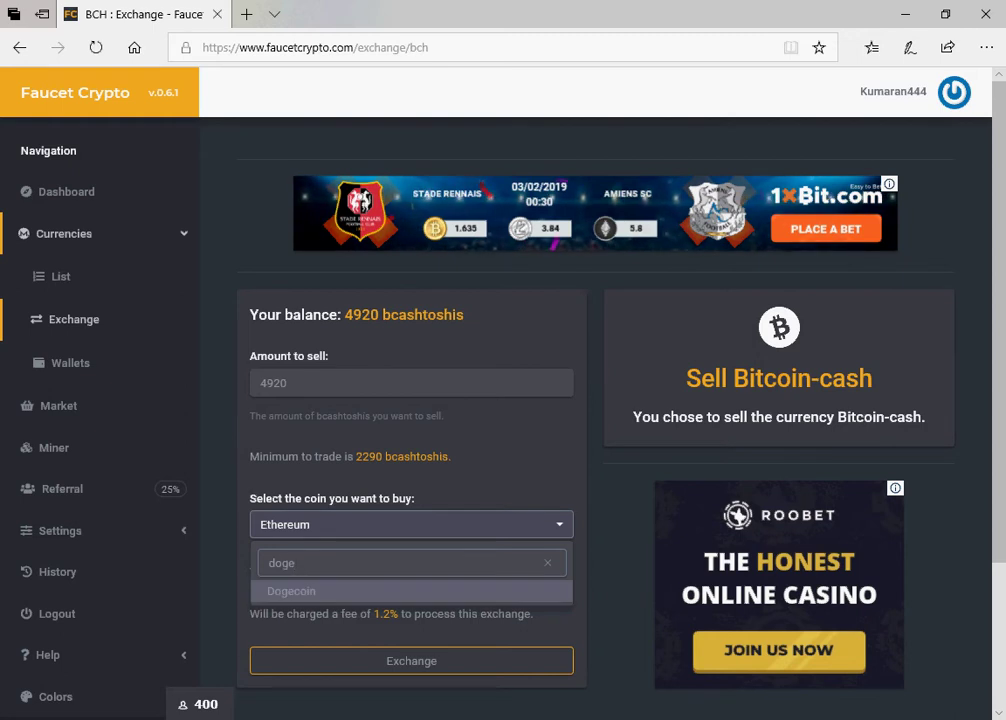
key("Return")
key("Tab")
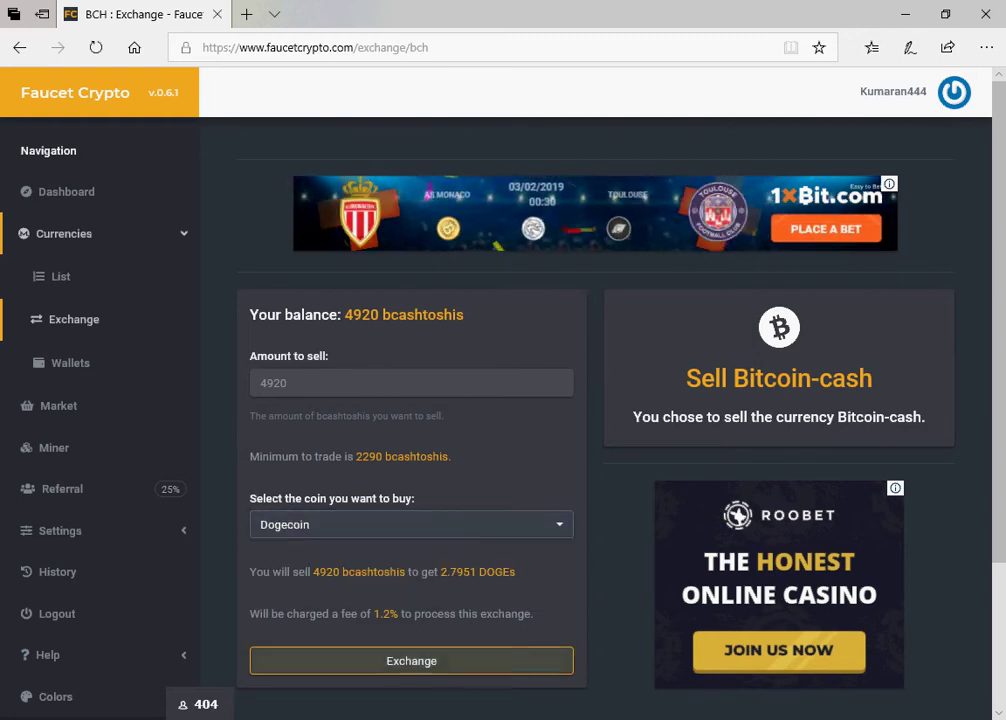
key("Return")
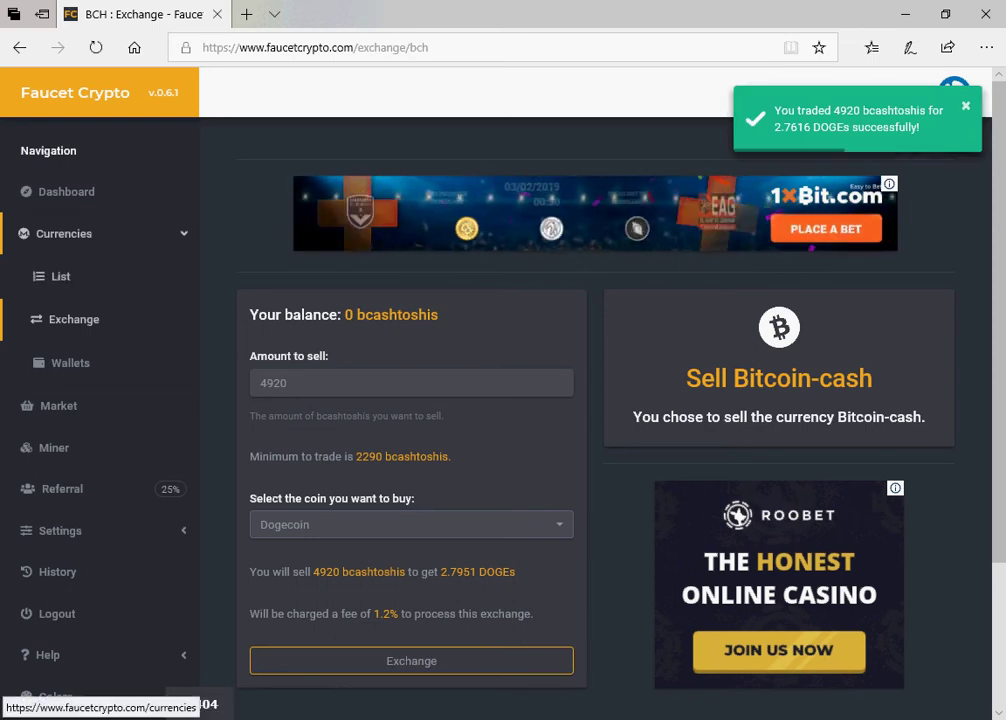
- Return to the exchange coin list and check the minimum trade amount for selling Bitcoin-green
left_click(74, 319)
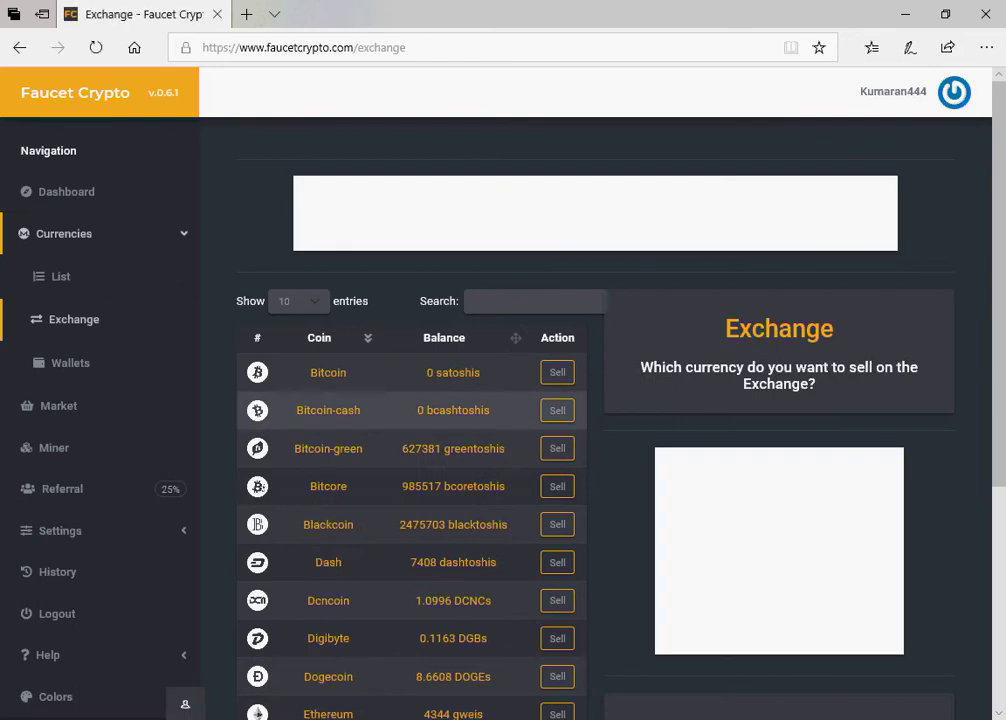
left_click(557, 448)
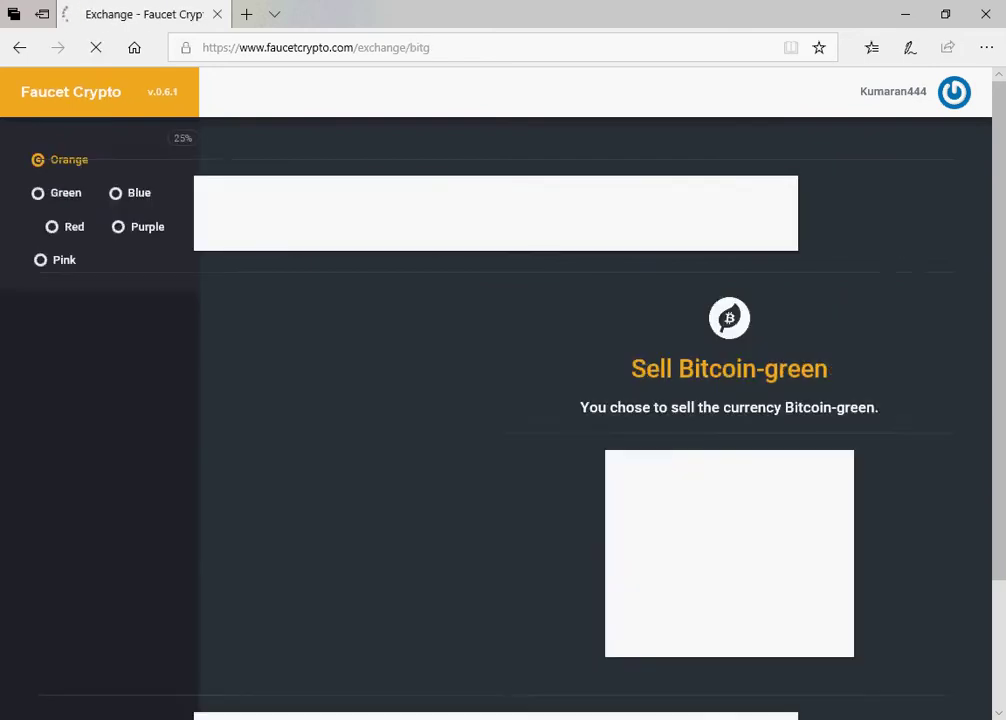
left_click_drag(356, 456, 427, 456)
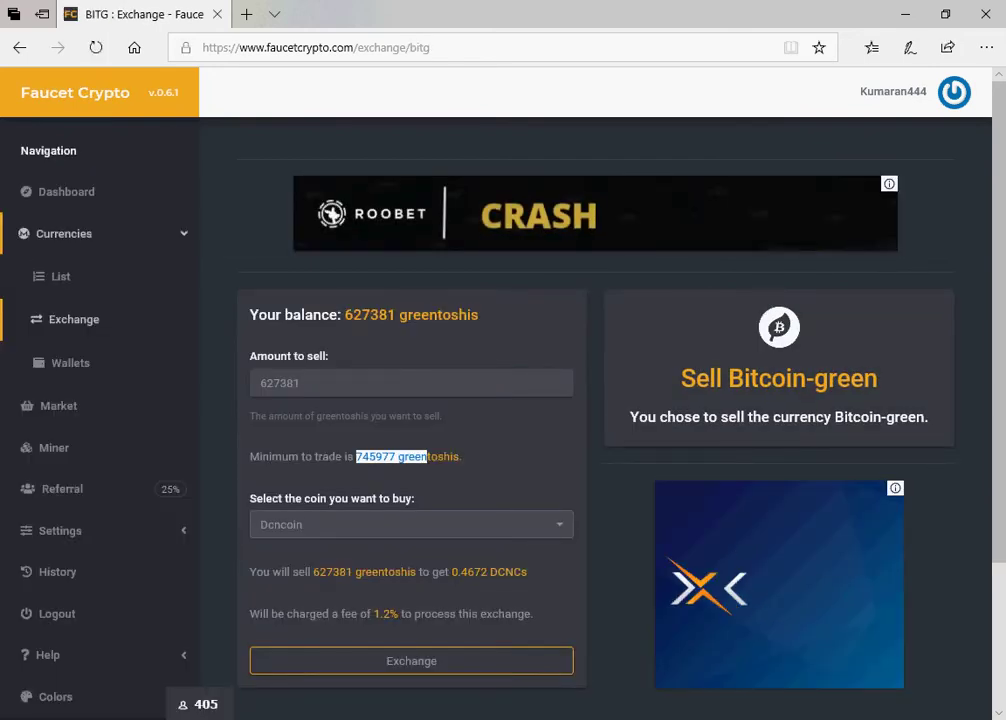
- Return to the coin list, start a Bitcore sale and exchange the full 985517 bcoretoshis for Dogecoin
left_click(74, 319)
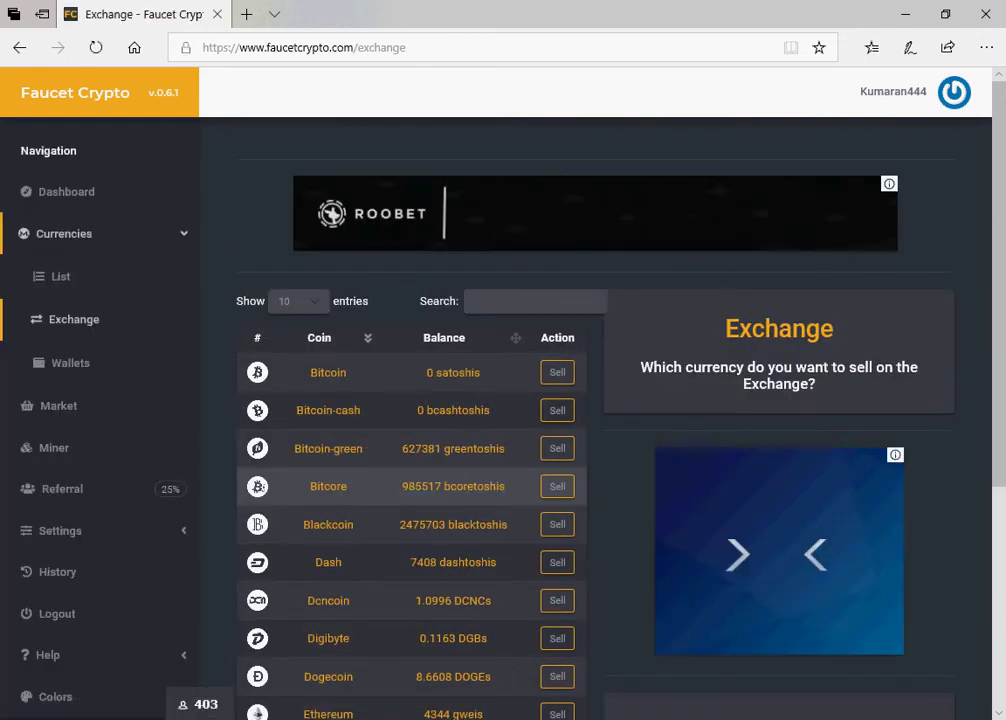
left_click(557, 486)
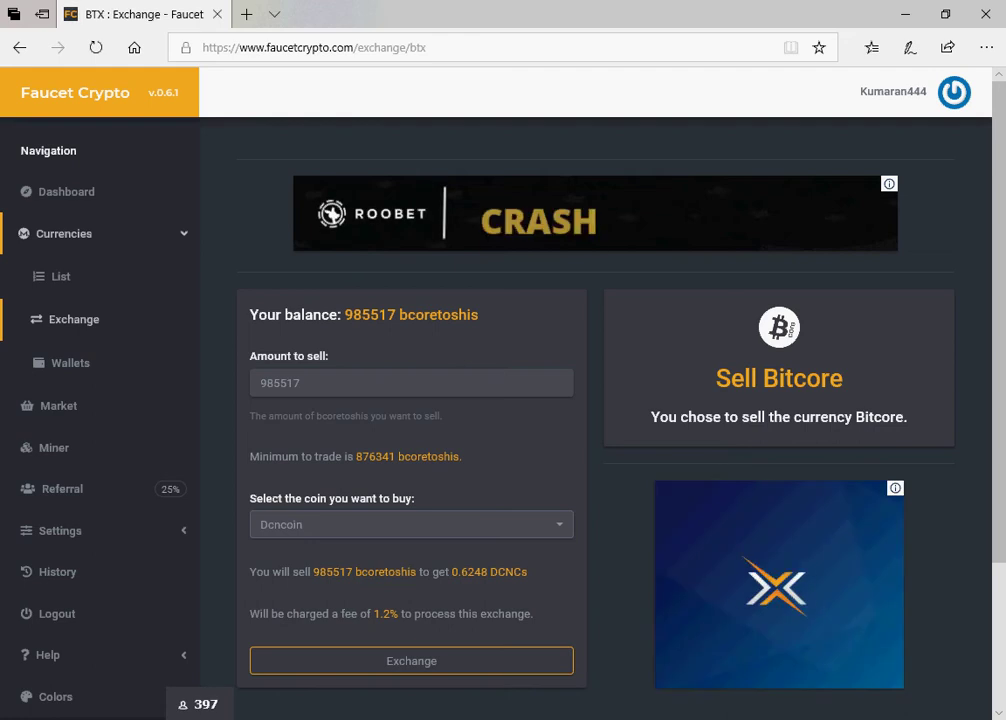
left_click(411, 524)
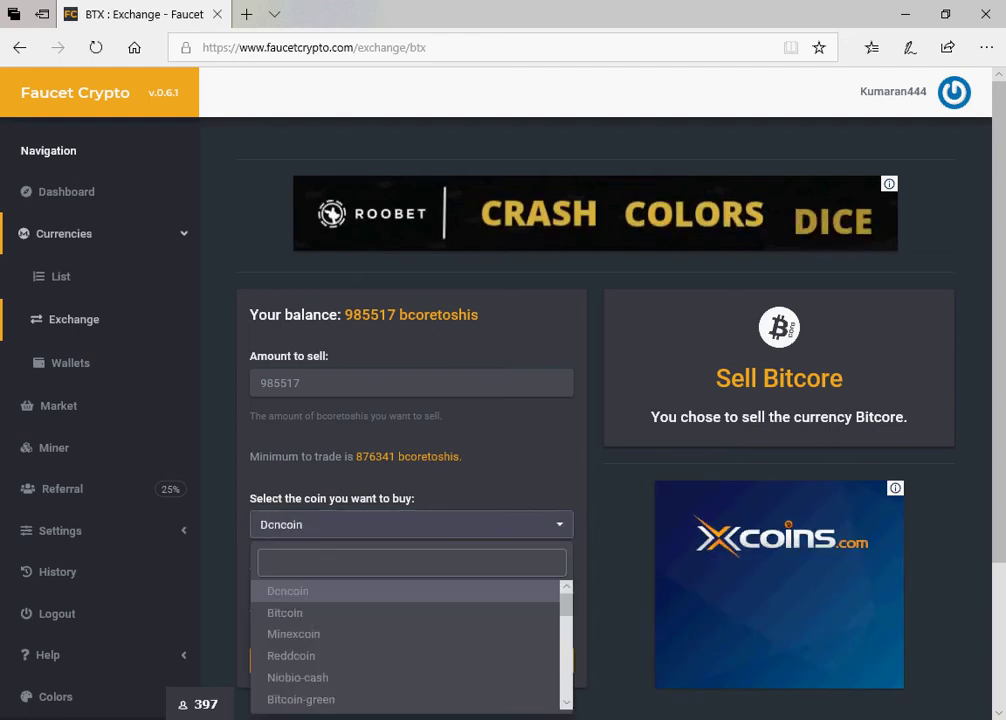
type("doge")
key("Return")
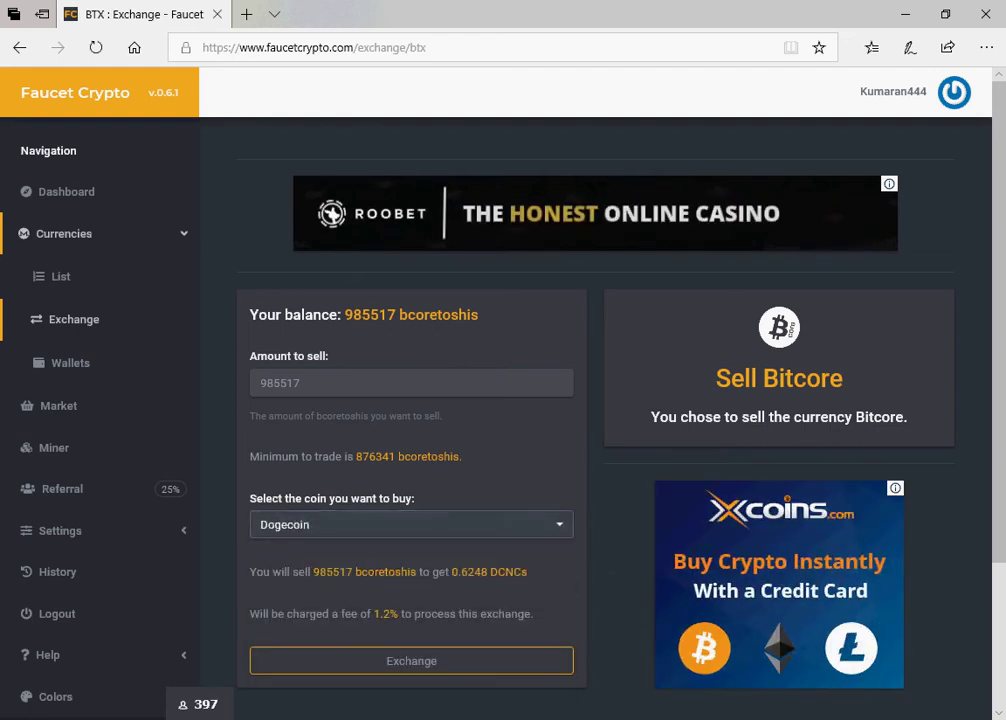
key("Tab")
key("Return")
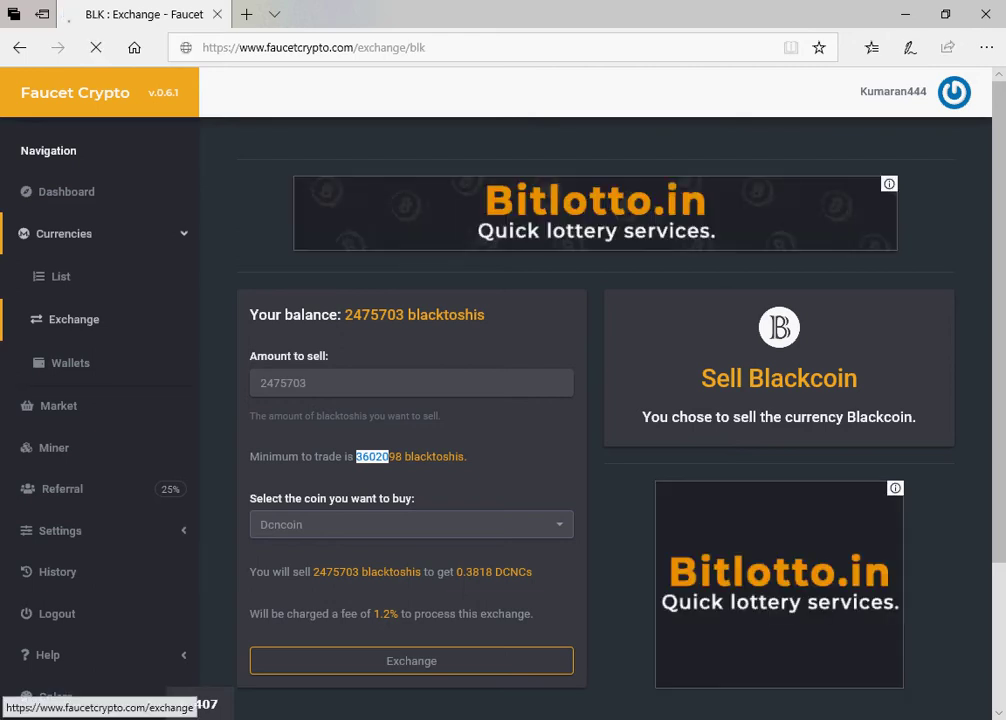
- Start a sale of the Dash balance from the coin list and choose Dogecoin as the coin to buy
scroll(411, 400, "down", 3)
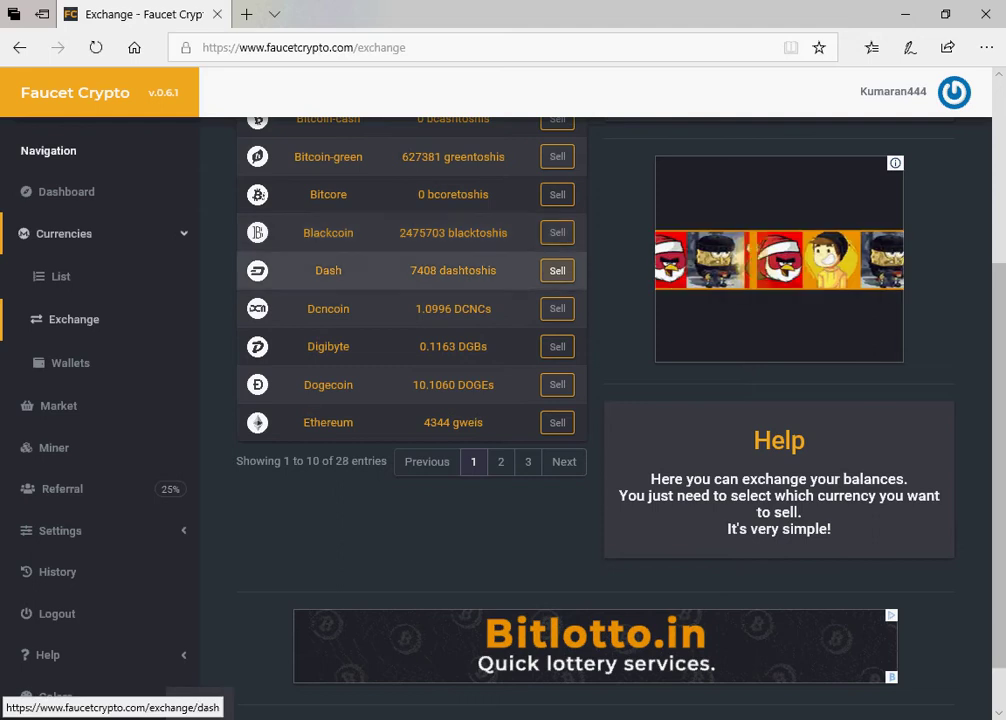
scroll(411, 330, "up", 1)
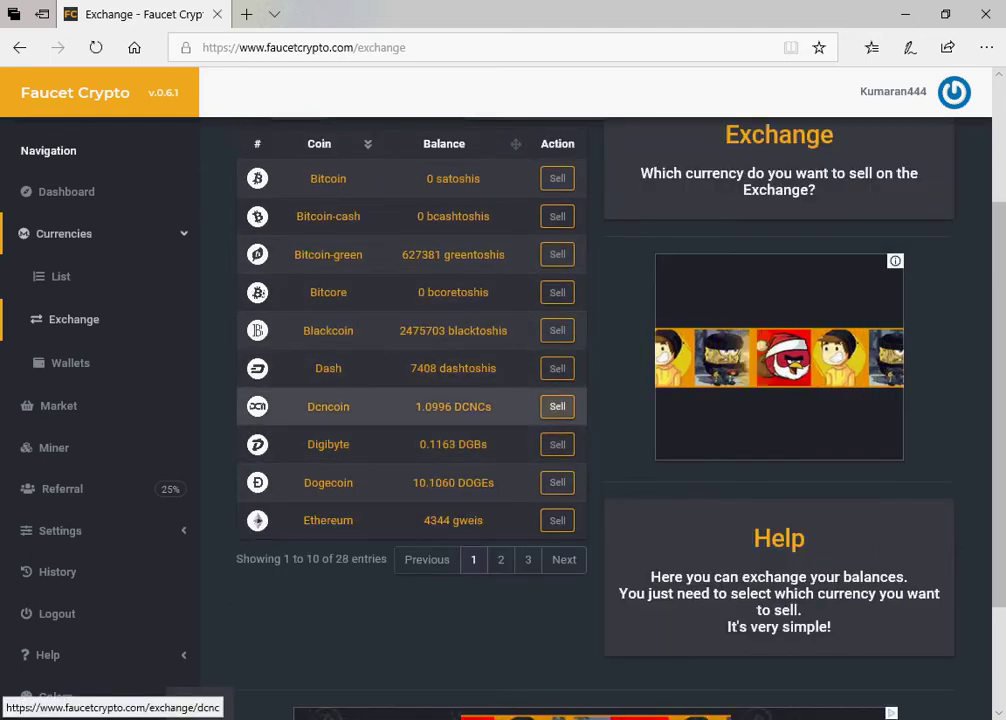
left_click(557, 368)
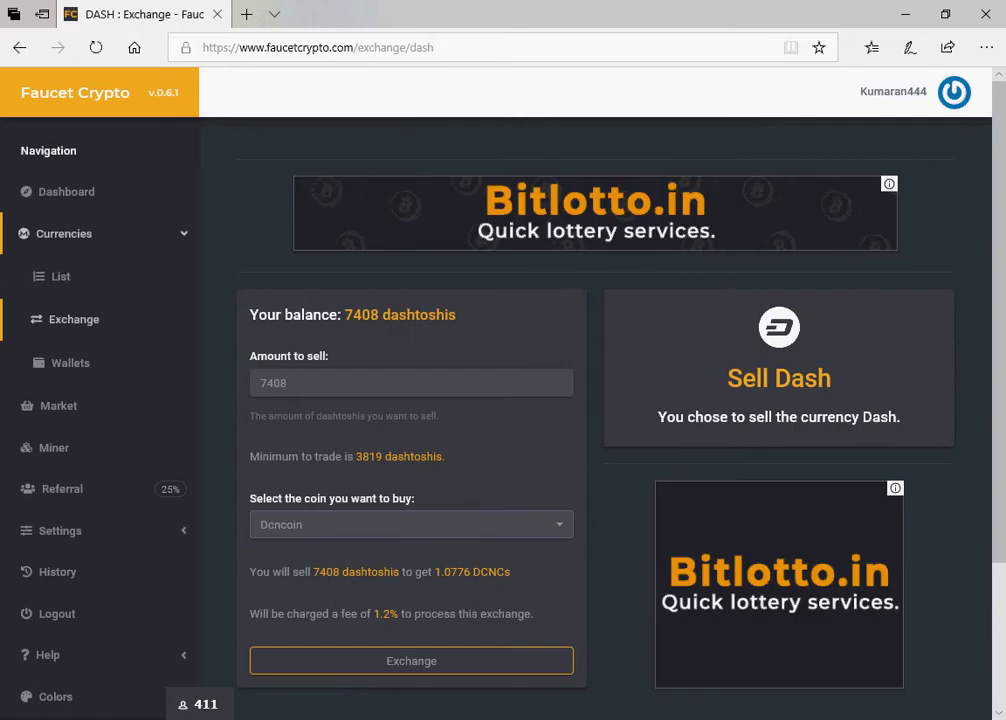
left_click(300, 524)
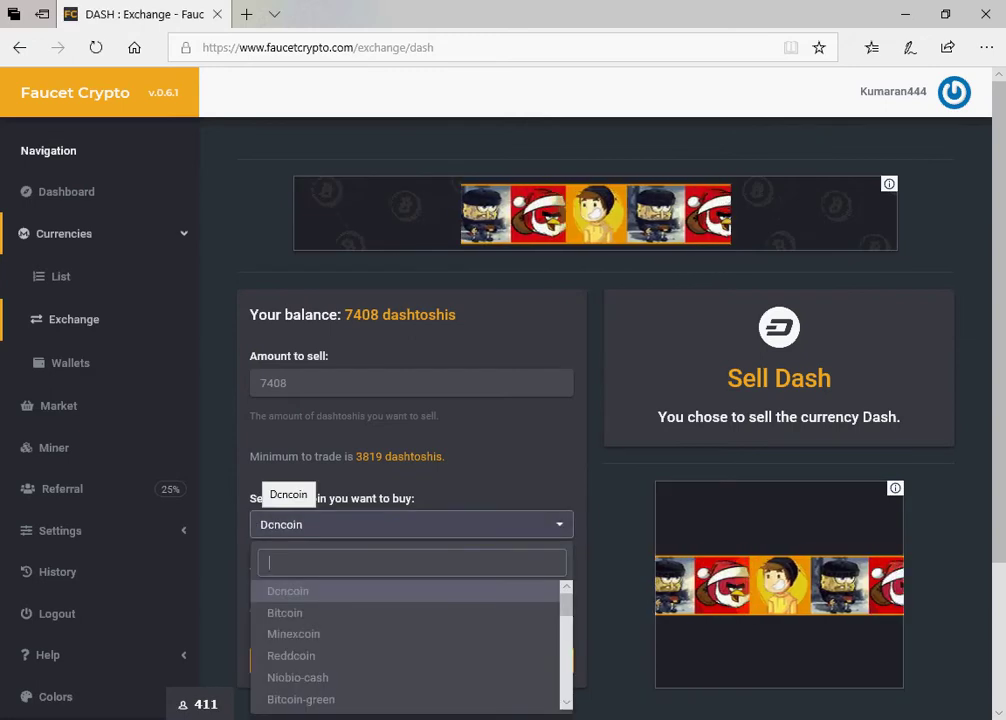
type("doge")
key("Return")
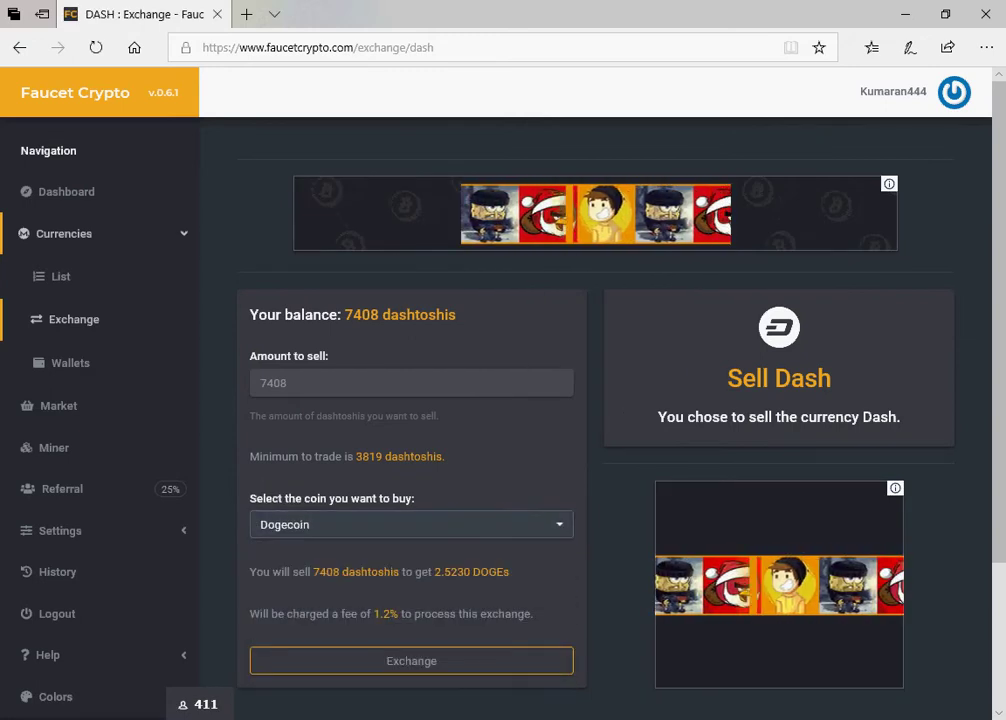
- Exchange the 7408 dashtoshis for Dogecoin and start a sale of the Dcncoin balance from the coin list
key("Return")
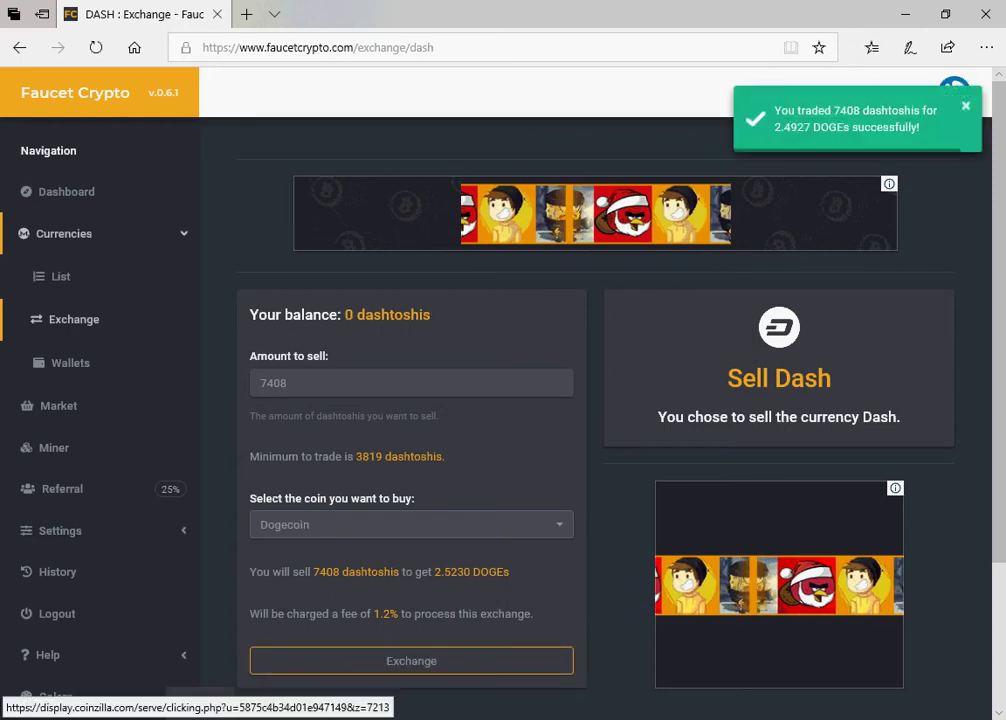
left_click(74, 319)
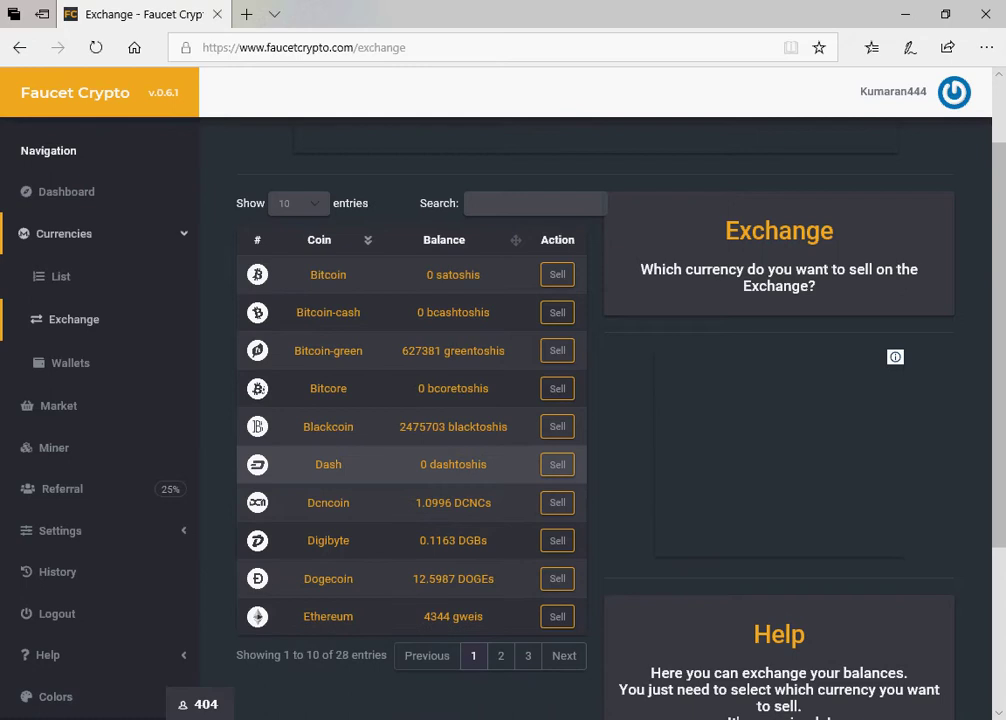
left_click(557, 502)
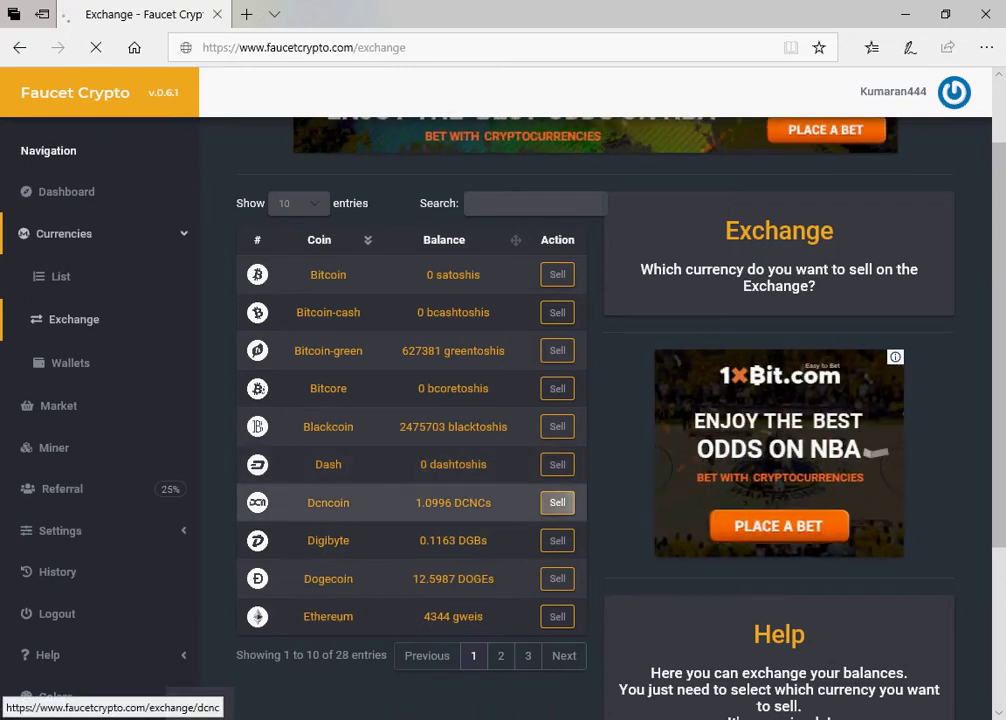
- Check the minimum trade amount for Dcncoin, choose Dogecoin as the coin to buy and exchange the full 1.0996 DCNCs
left_click_drag(435, 456, 346, 456)
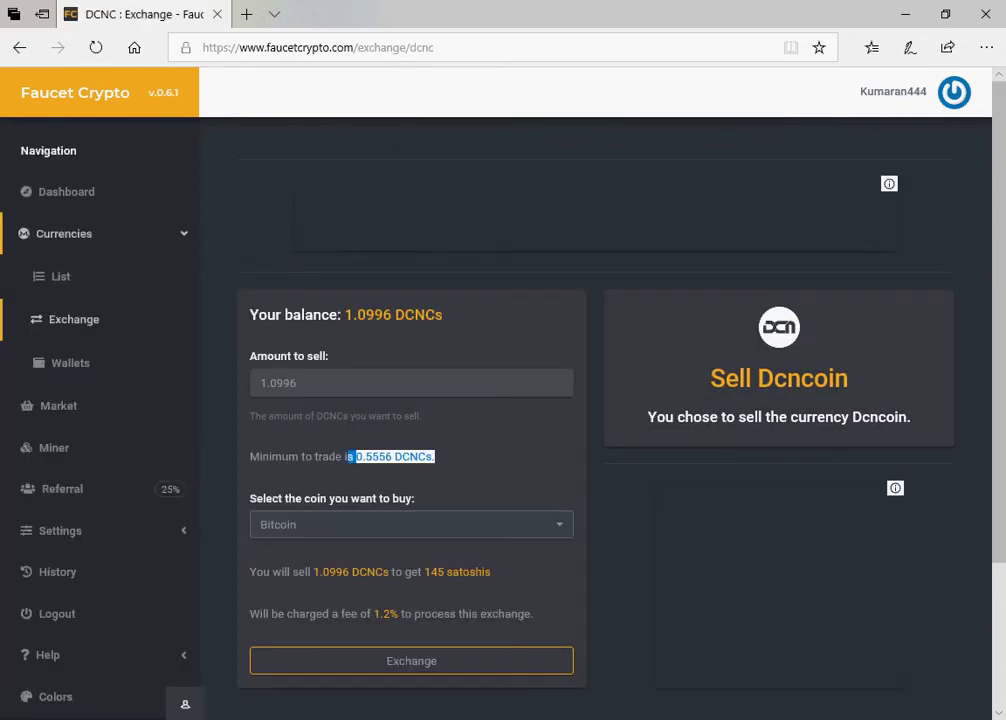
left_click(332, 524)
type("d")
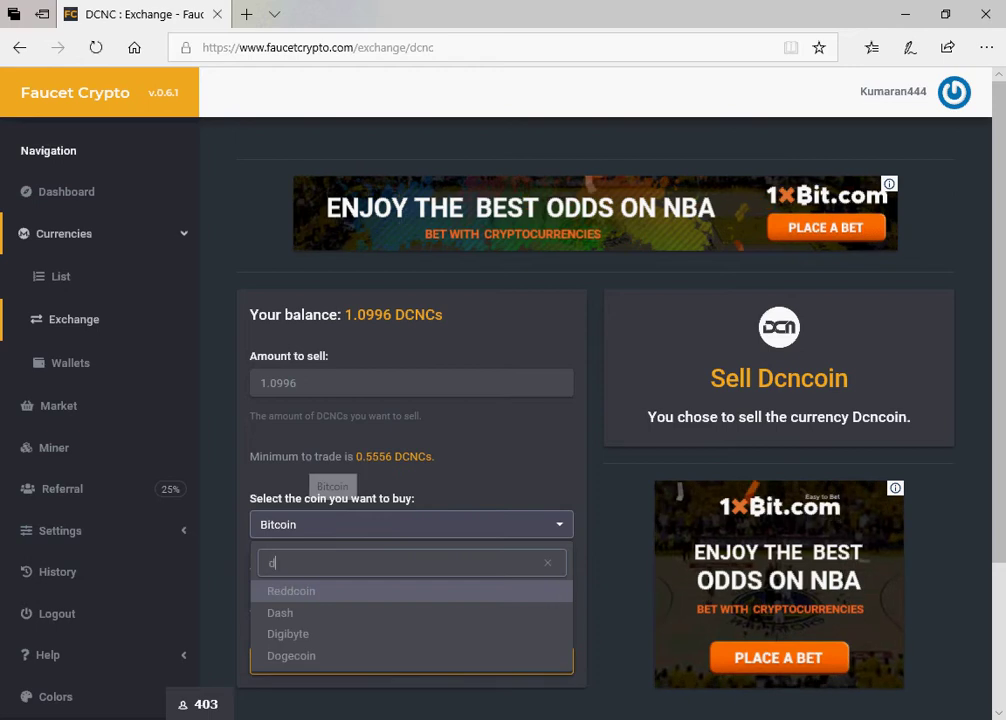
type("ige")
key("BackSpace")
key("BackSpace")
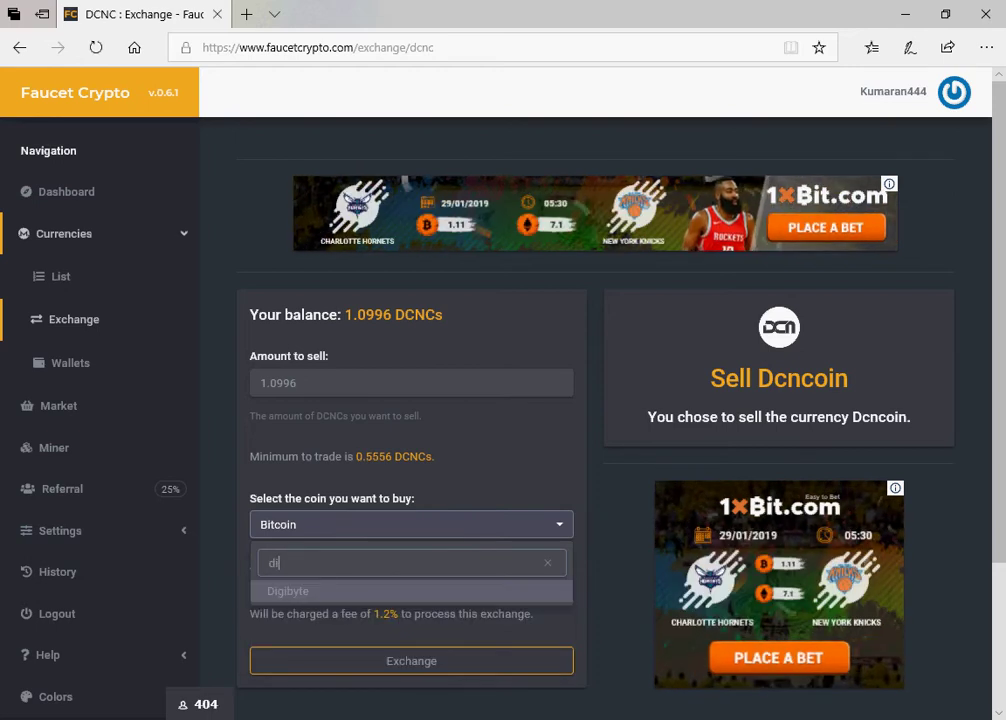
key("BackSpace")
type("oge")
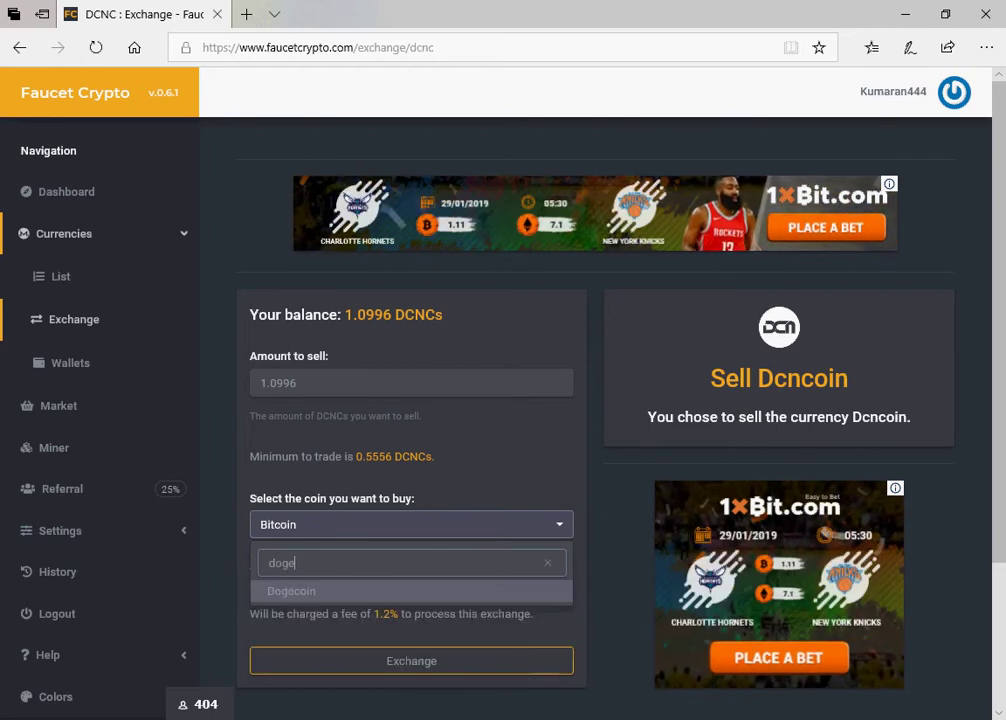
key("Return")
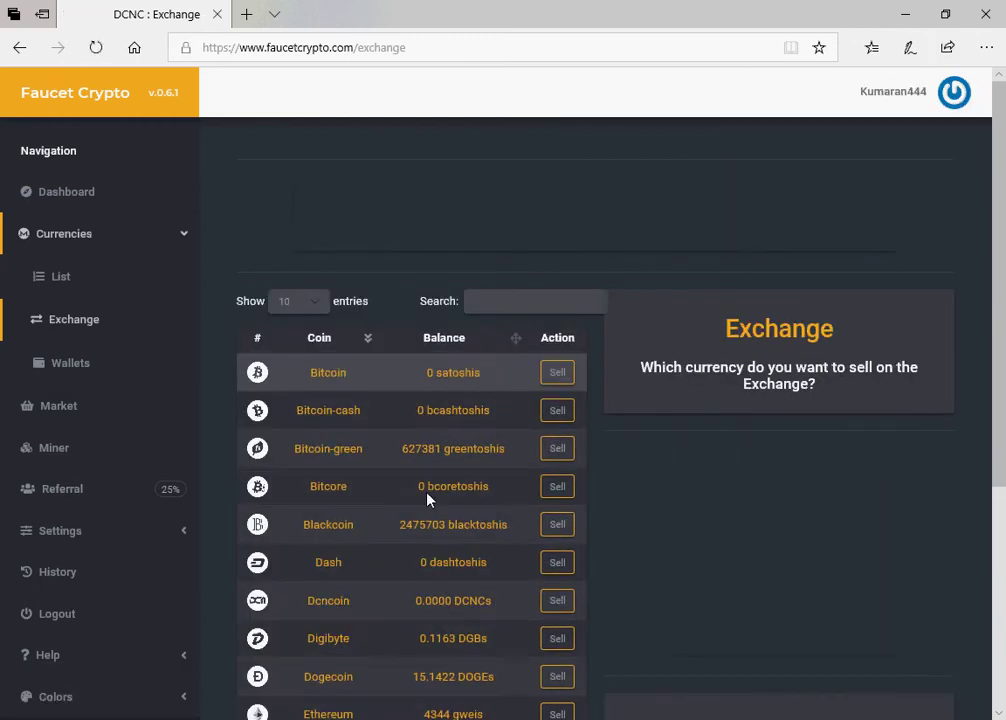
- Check the minimum trade amount for selling Digibyte and return to the exchange coin list
scroll(445, 520, "down", 2)
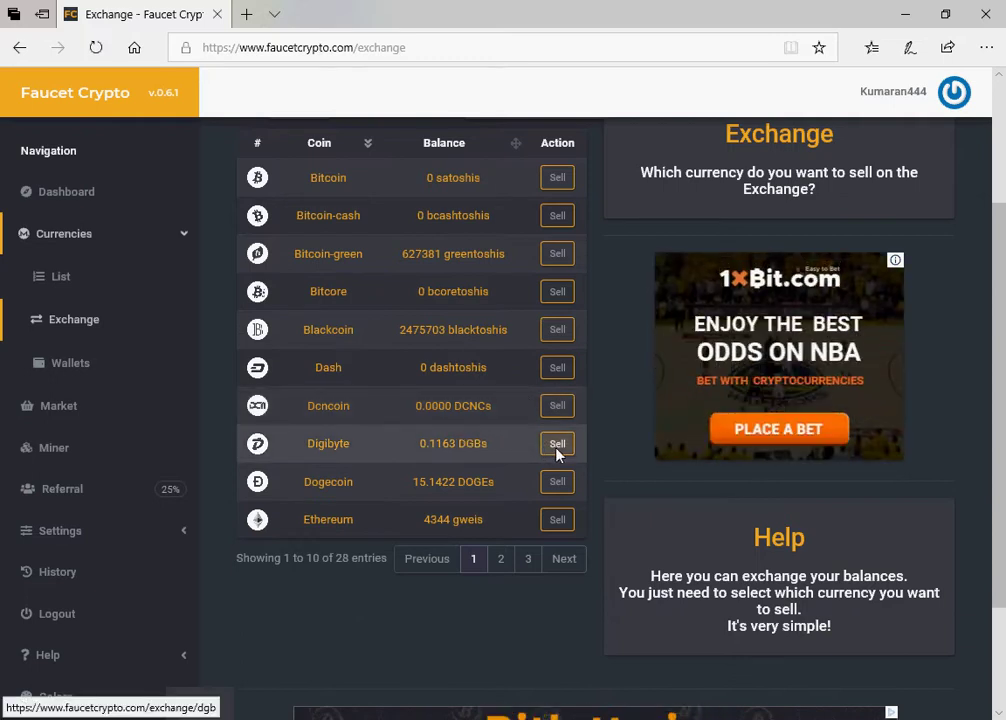
left_click(557, 452)
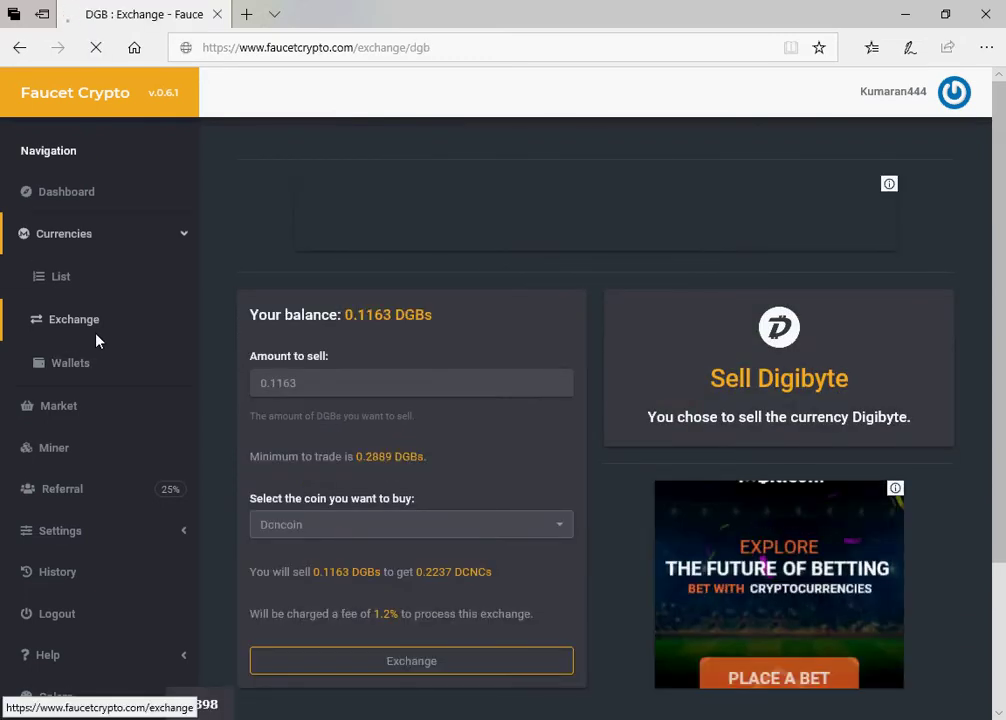
left_click(97, 341)
- Start a sale of the Ethereum balance from the coin list and exchange the full 4344 gweis for Dogecoin
scroll(402, 546, "down", 2)
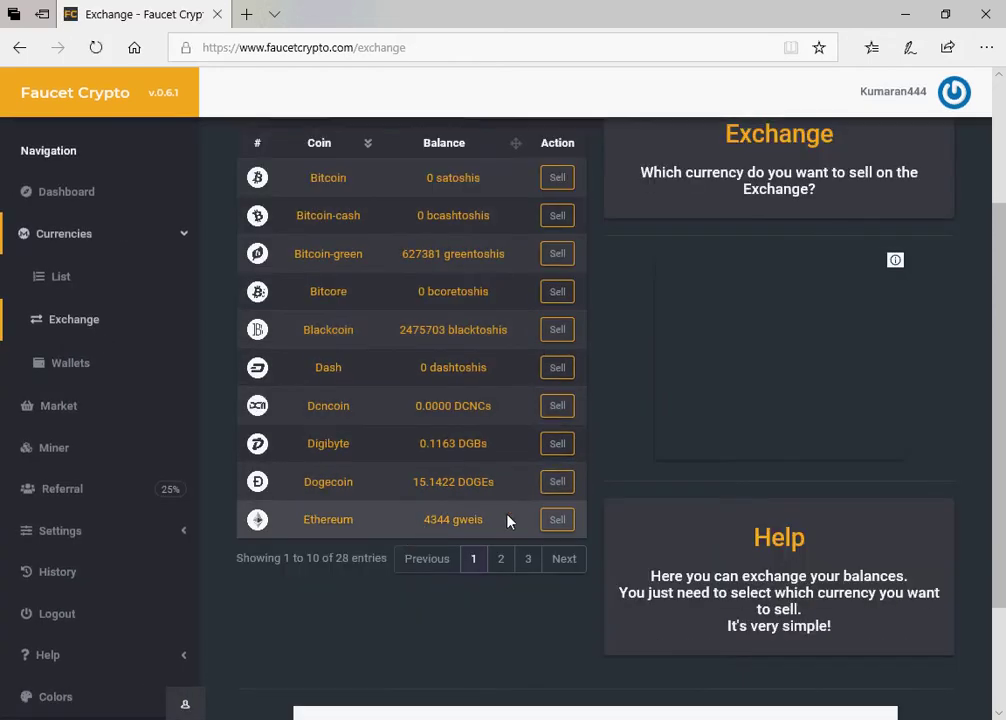
left_click(557, 519)
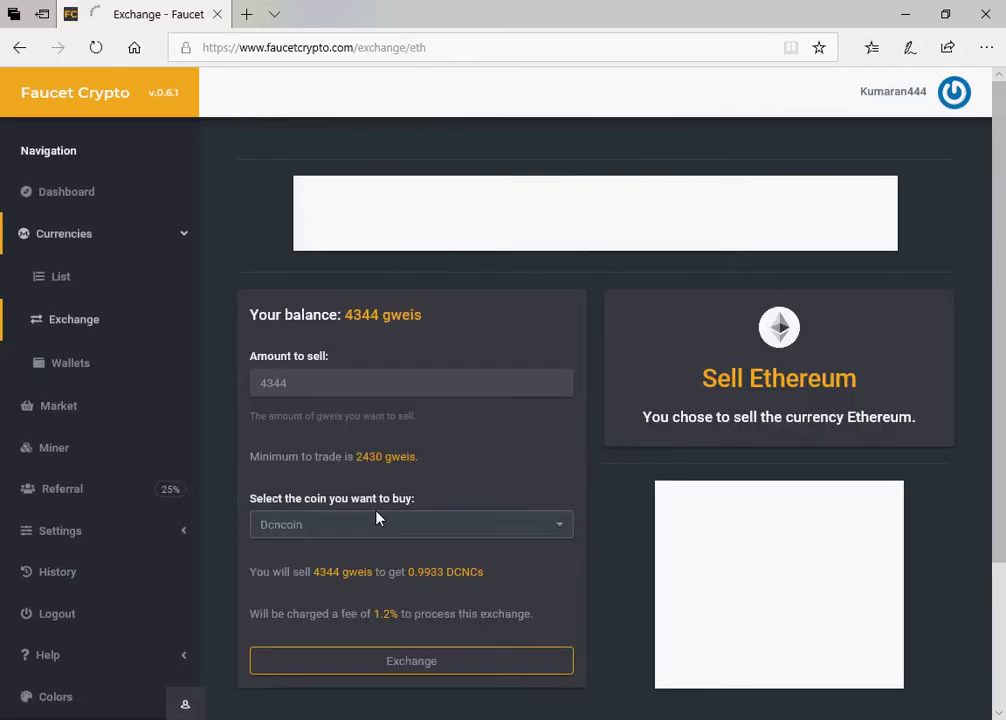
left_click_drag(357, 457, 411, 460)
left_click(262, 534)
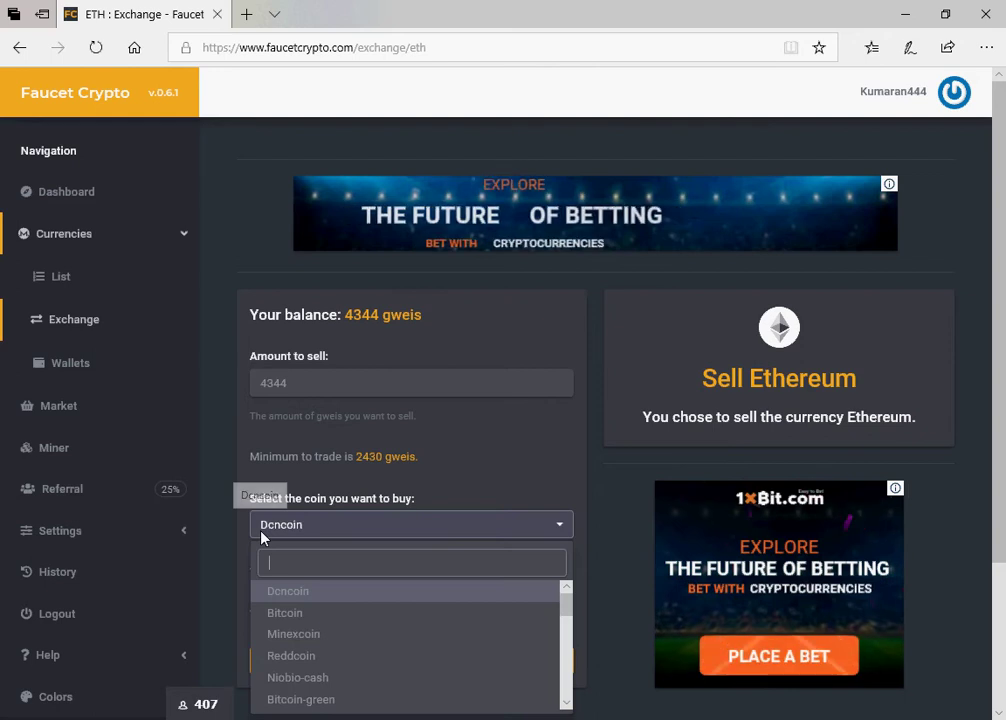
type("doge")
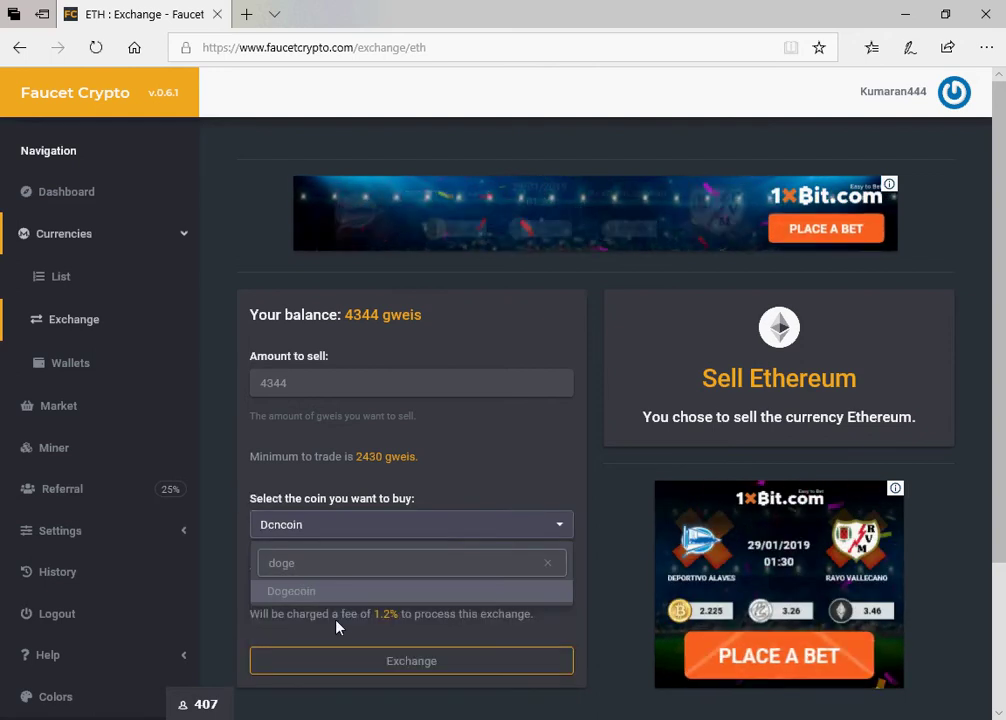
left_click(341, 591)
left_click(395, 660)
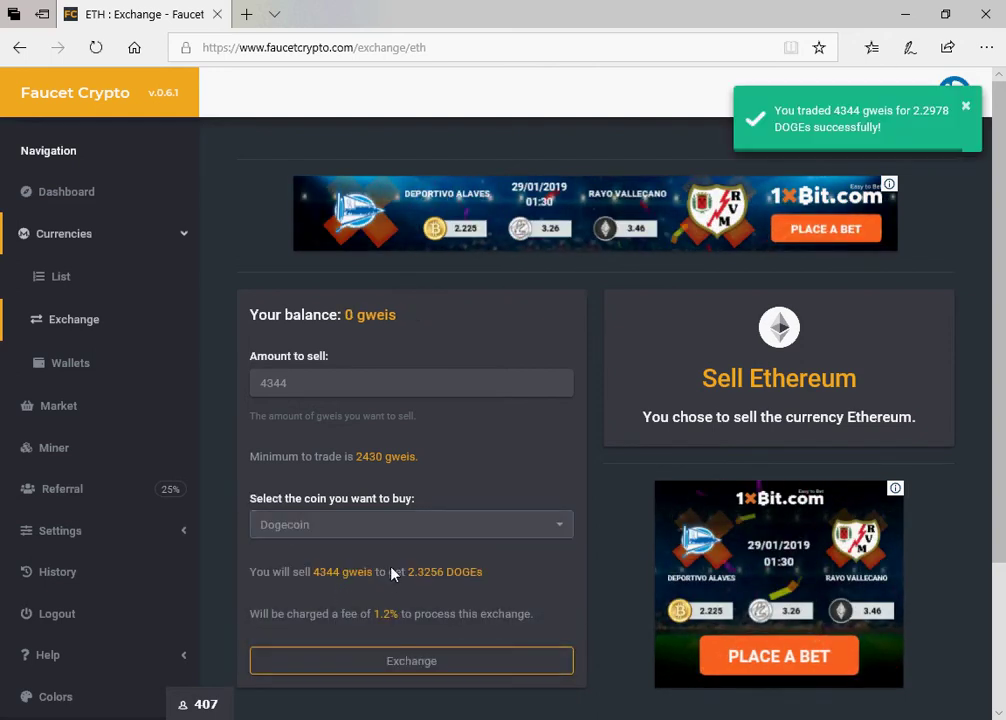
- Return to the exchange coin list and start a sale of the Litecoin balance from its second page
left_click(114, 331)
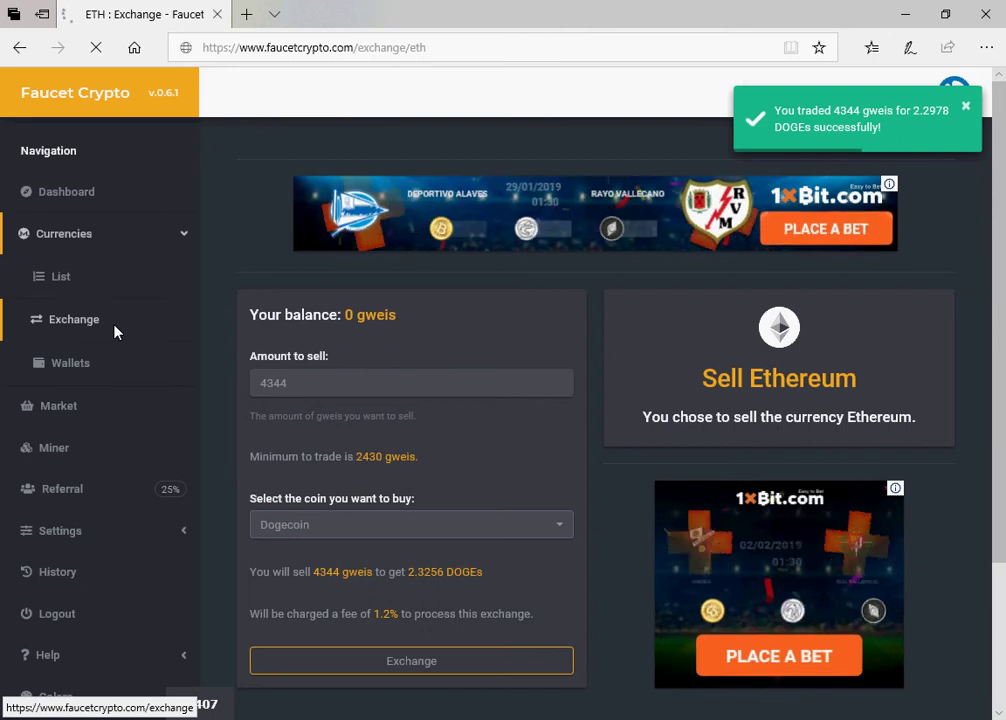
scroll(440, 520, "down", 3)
left_click(510, 465)
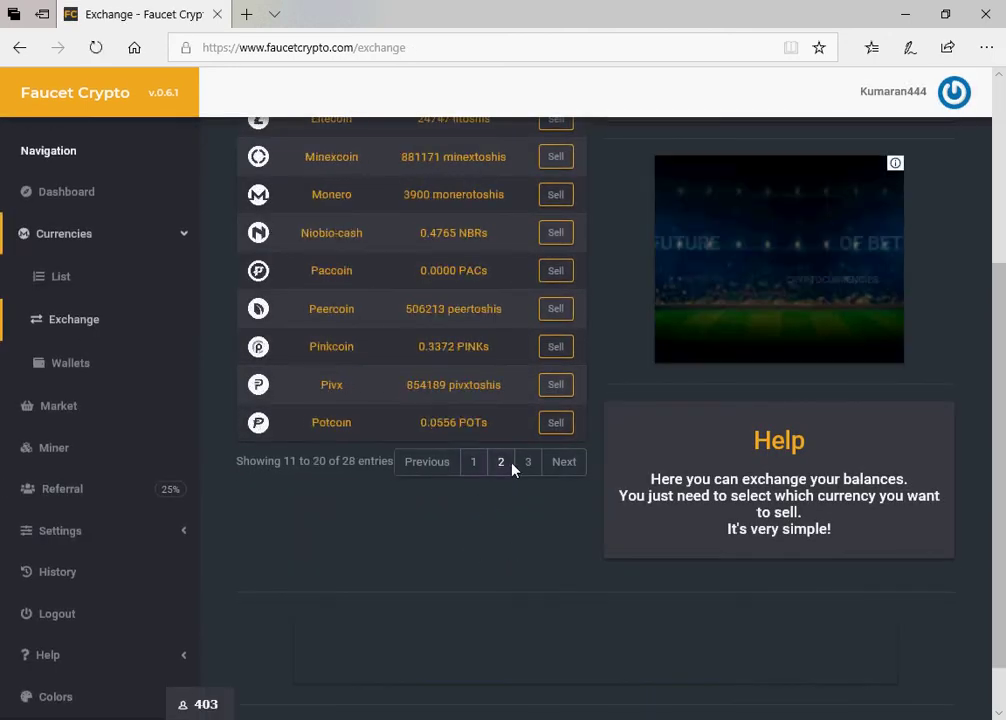
scroll(520, 345, "up", 2)
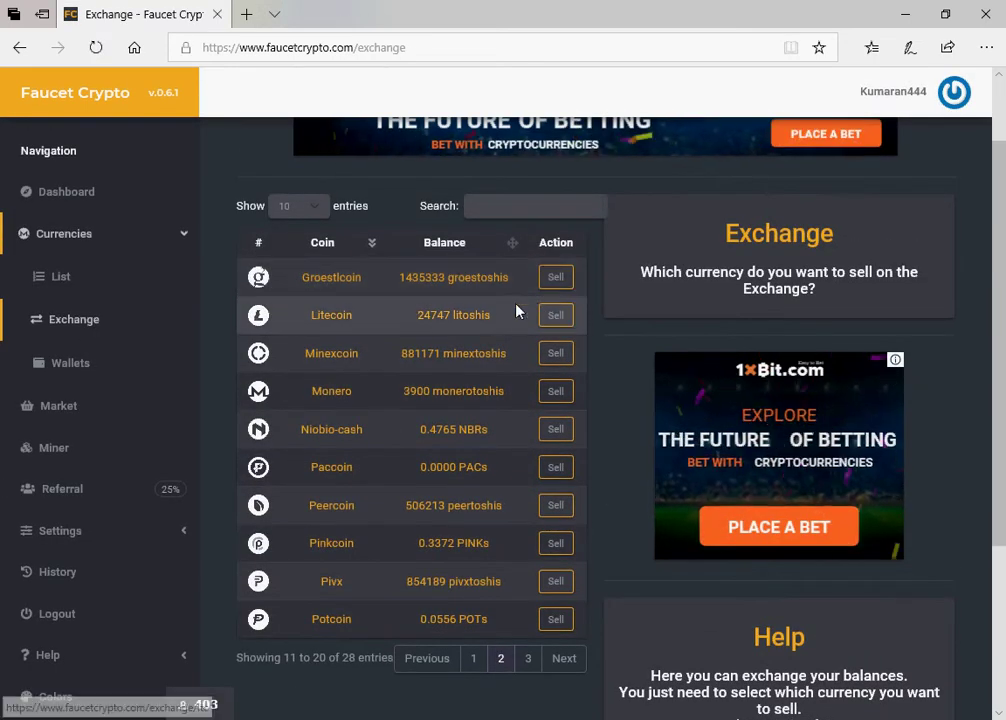
left_click(550, 318)
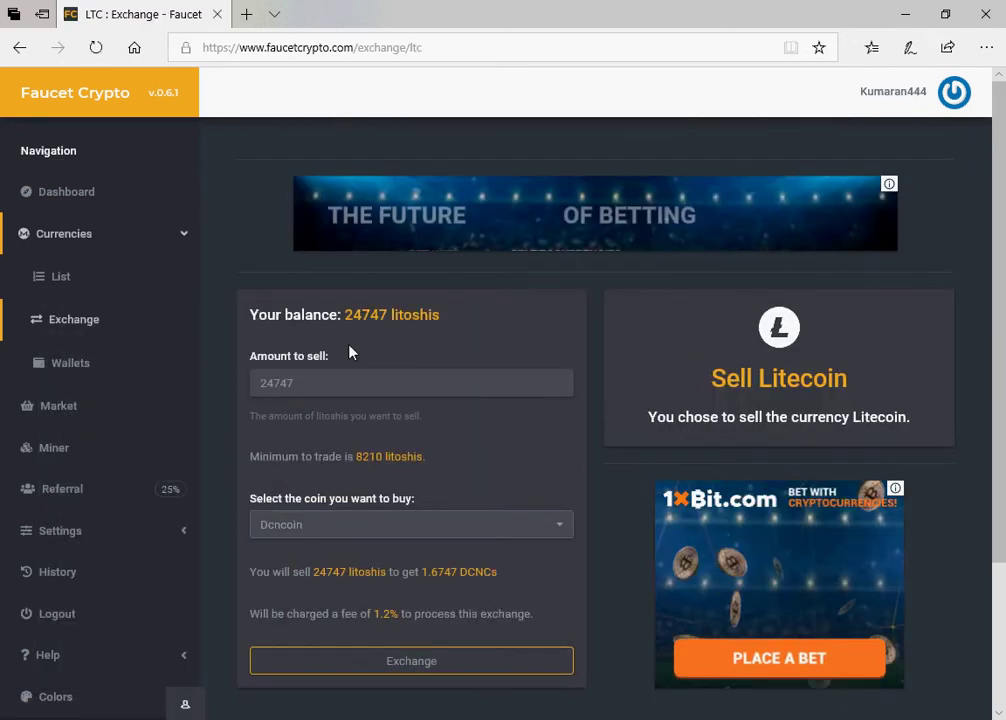
- Choose Dogecoin as the coin to buy and exchange the full 24747 litoshis of Litecoin
left_click(342, 534)
type("dg")
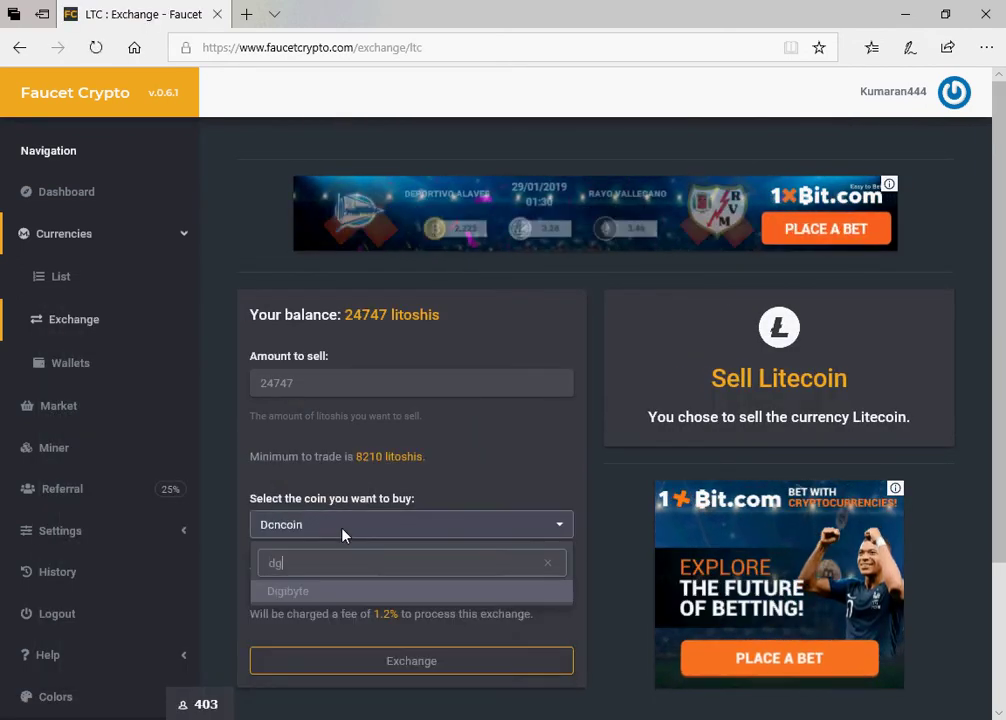
key("BackSpace")
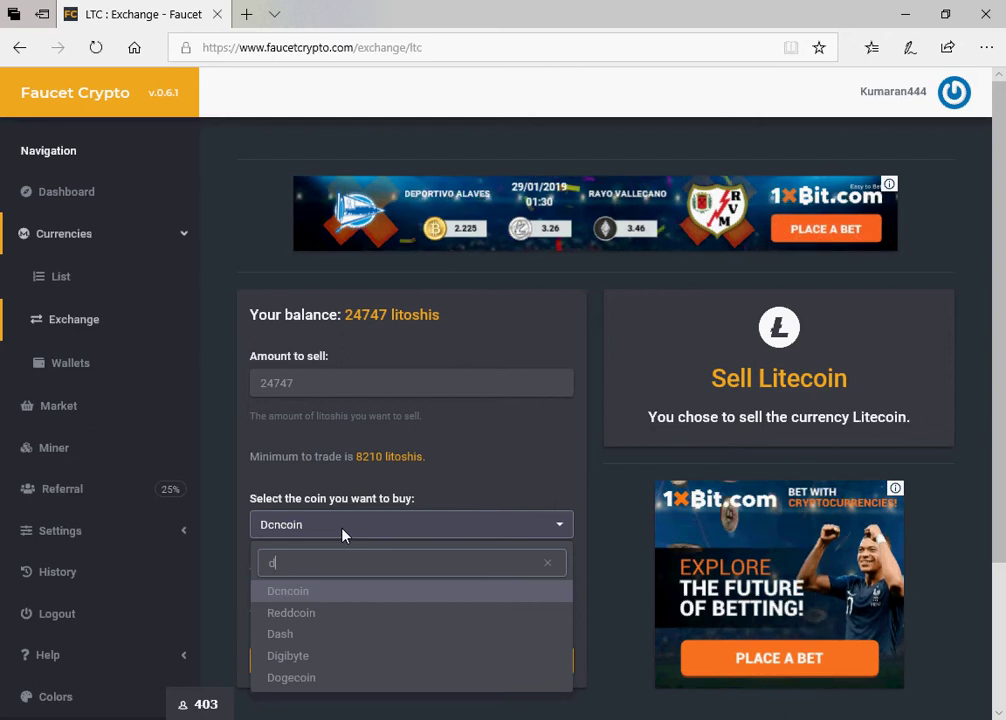
type("oge")
left_click(313, 591)
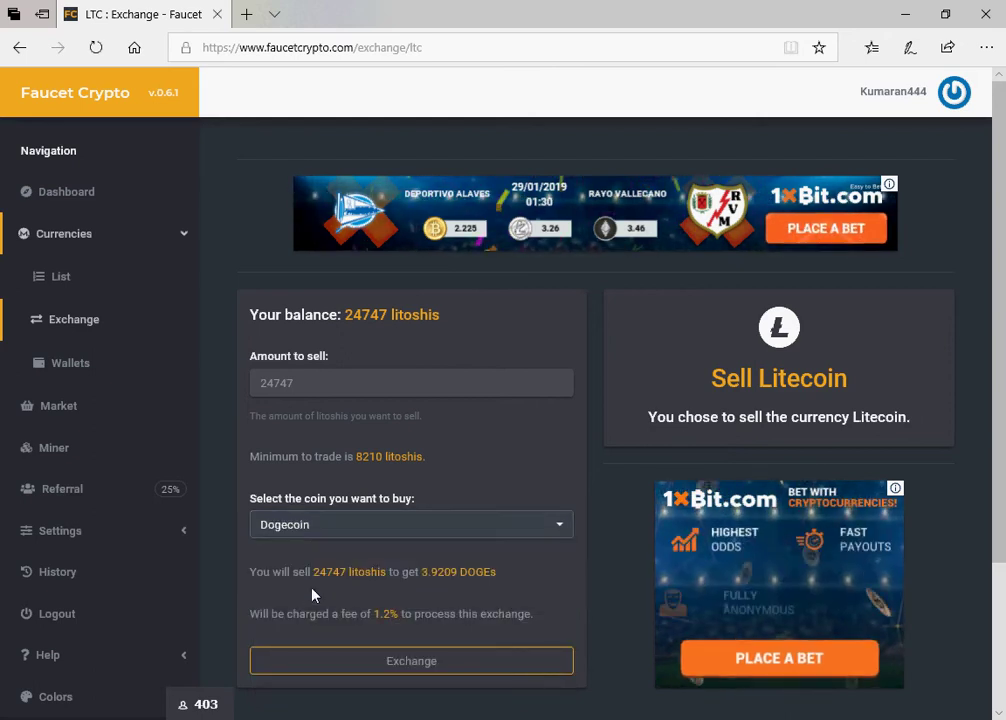
left_click(427, 660)
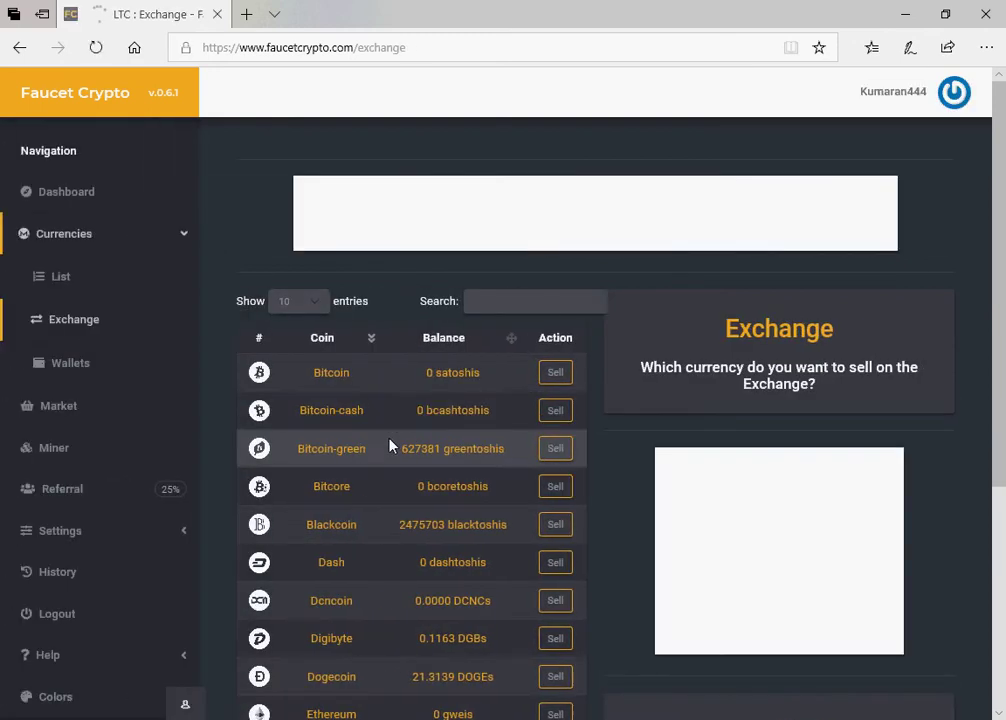
- Close the extra browser tab and start a sale of the Minexcoin balance from the coin list's second page
scroll(505, 454, "down", 3)
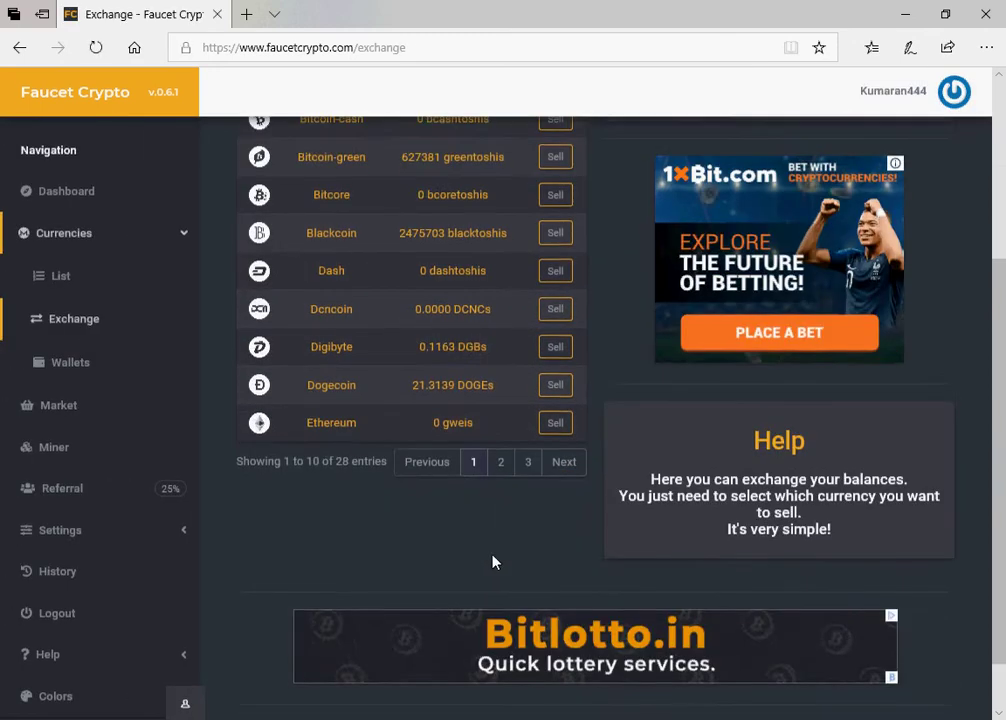
left_click(500, 464)
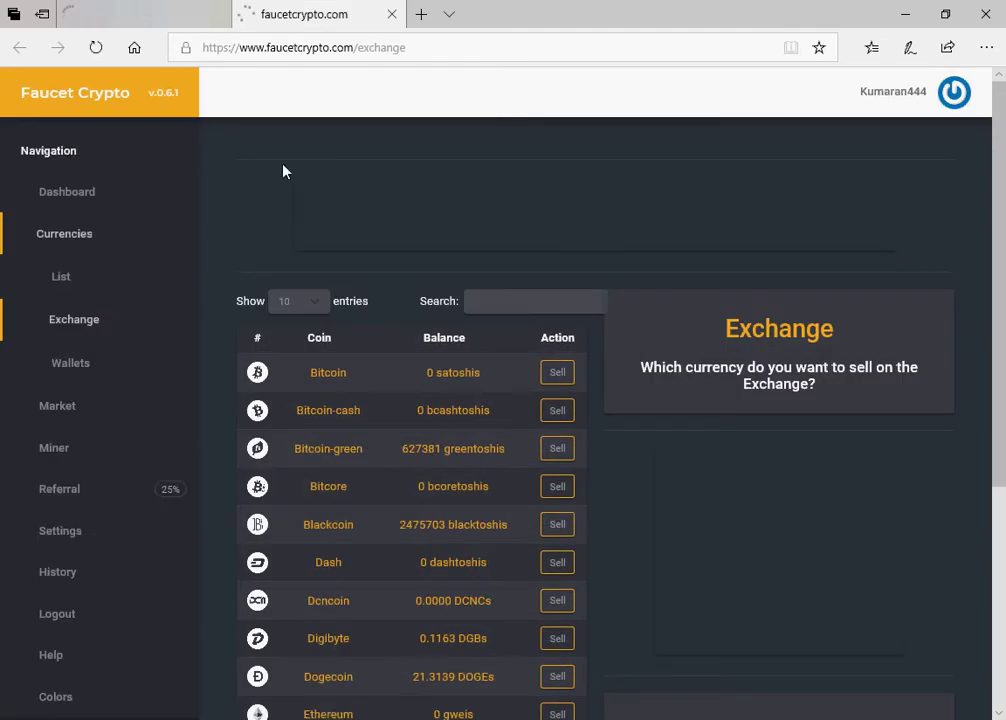
left_click(214, 14)
scroll(480, 400, "down", 3)
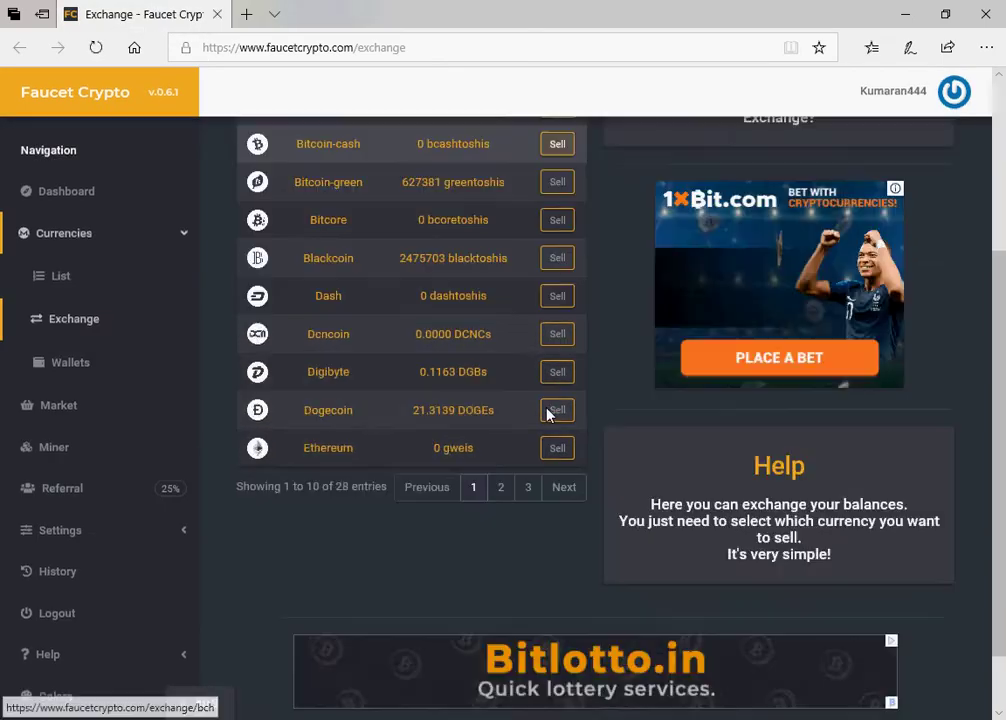
left_click(501, 487)
scroll(505, 476, "up", 3)
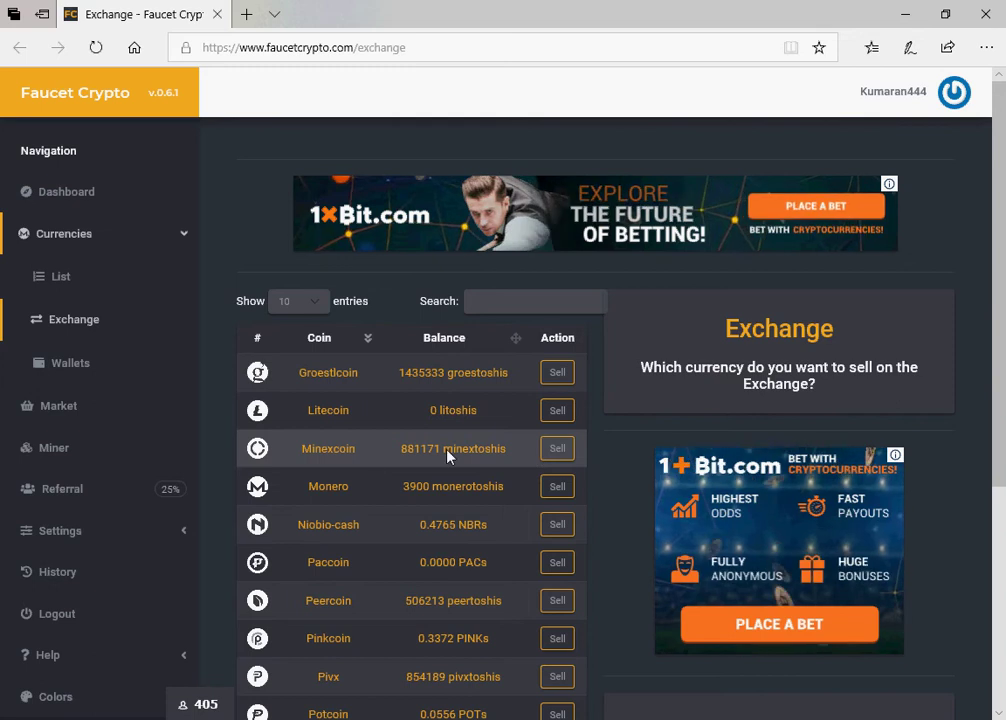
left_click(557, 448)
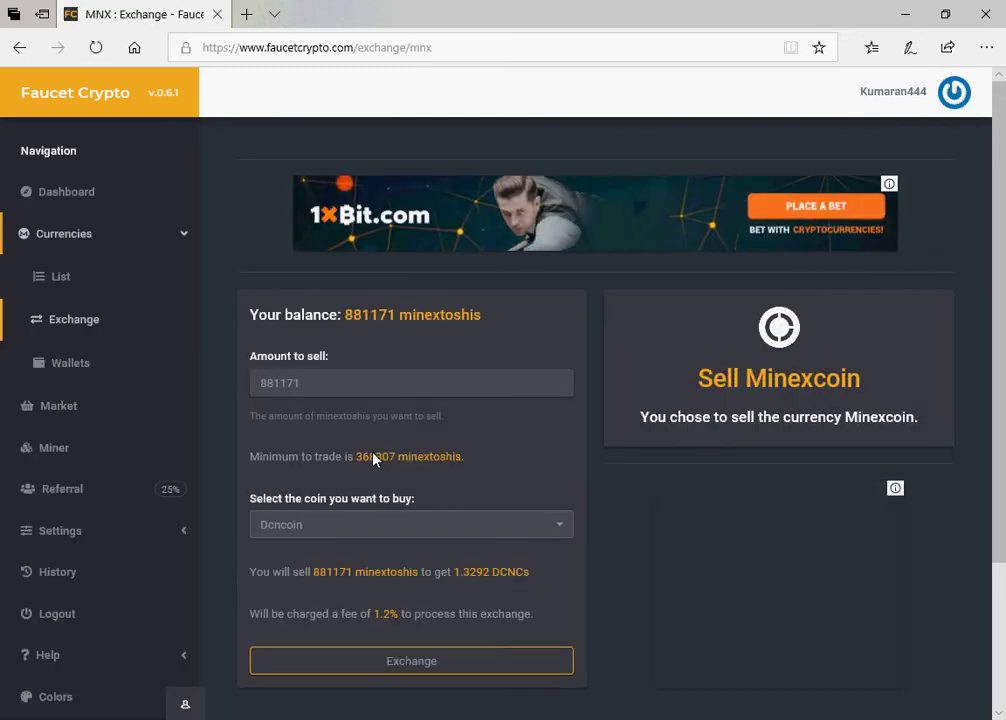
- Choose Dogecoin as the coin to buy and exchange the full 881171 minextoshis of Minexcoin
left_click(350, 535)
type("doge")
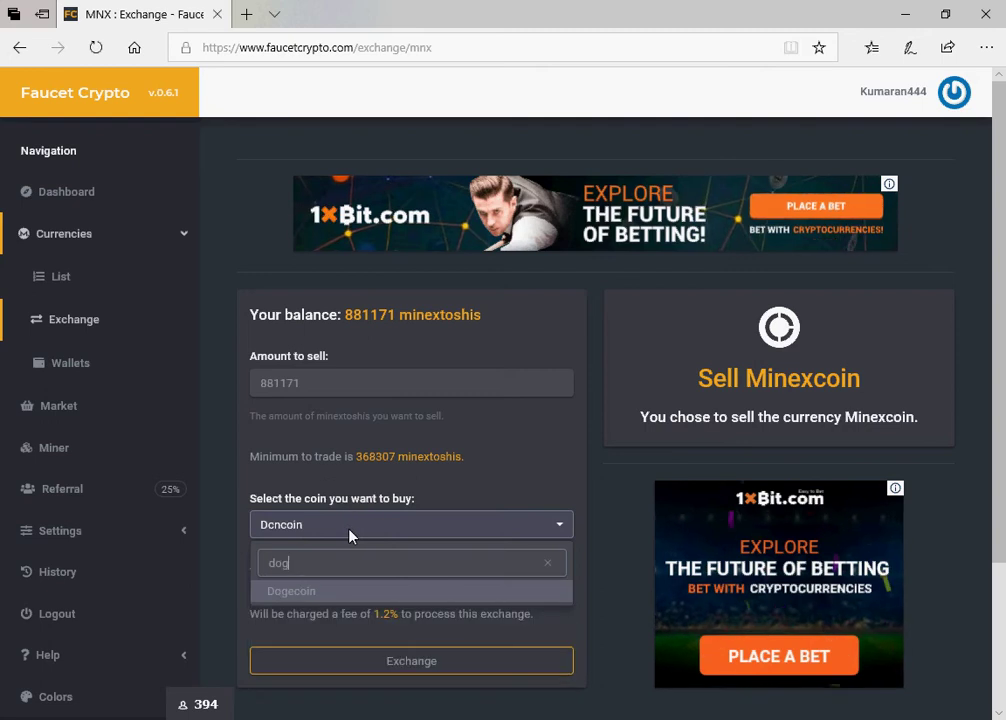
left_click(300, 595)
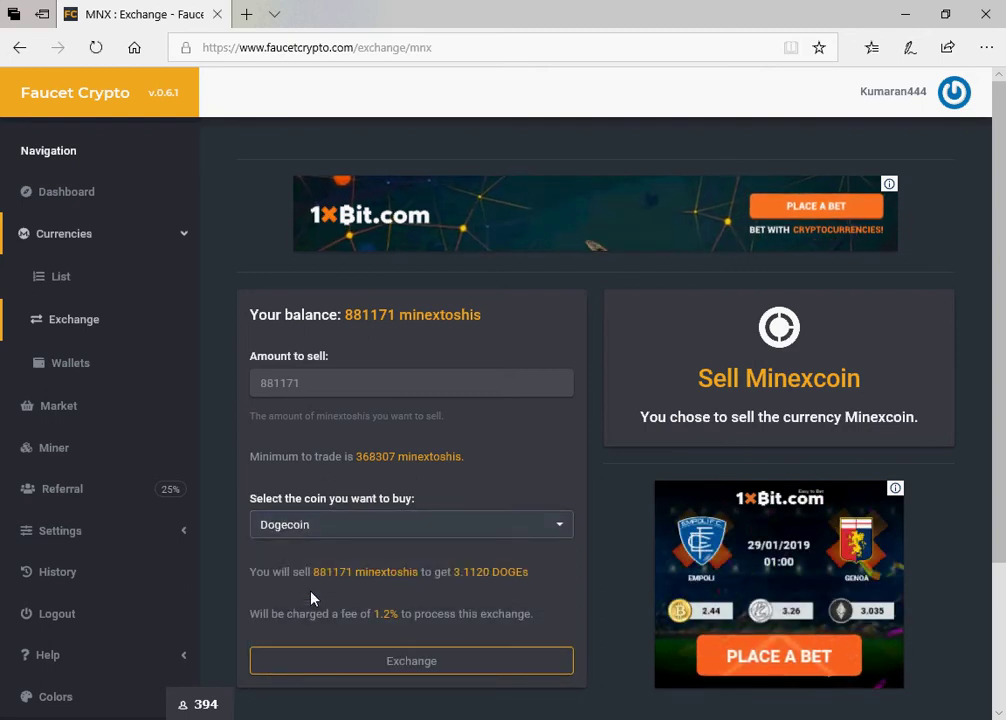
left_click(392, 666)
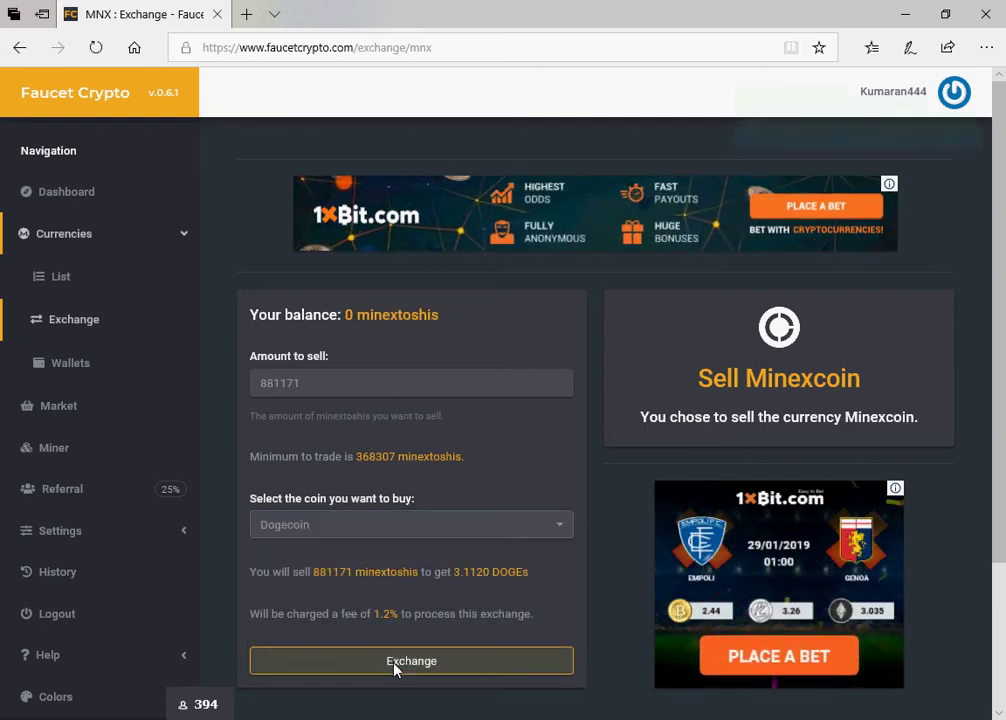
- Return to the exchange coin list, check the accumulated Dogecoin balance and show the list's second page
left_click(98, 337)
scroll(498, 408, "down", 2)
scroll(453, 540, "down", 2)
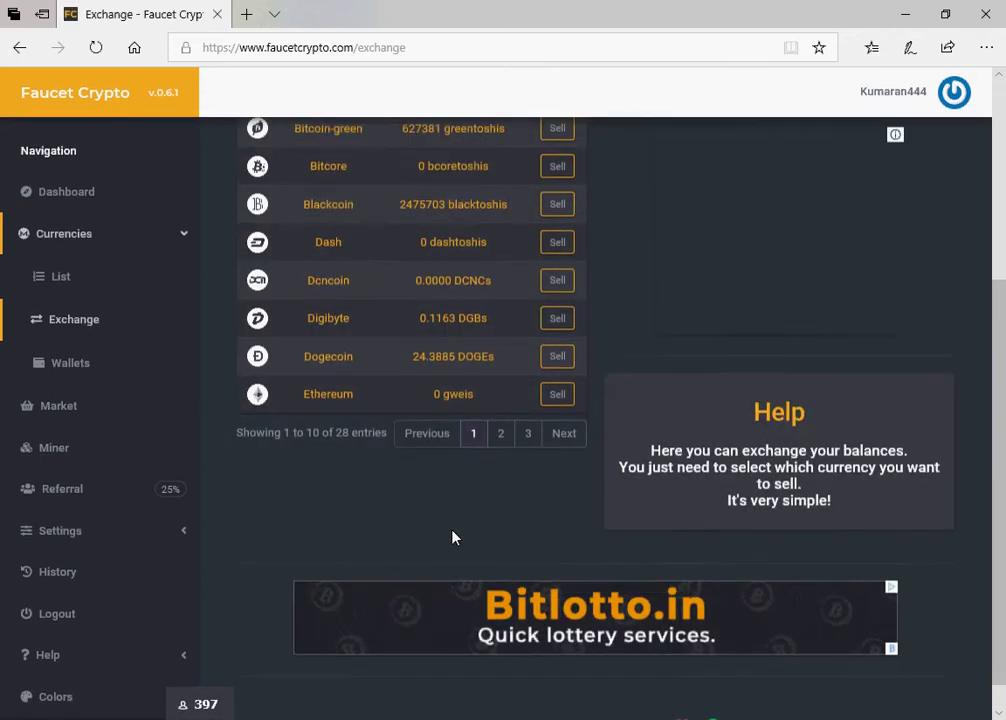
scroll(453, 536, "up", 2)
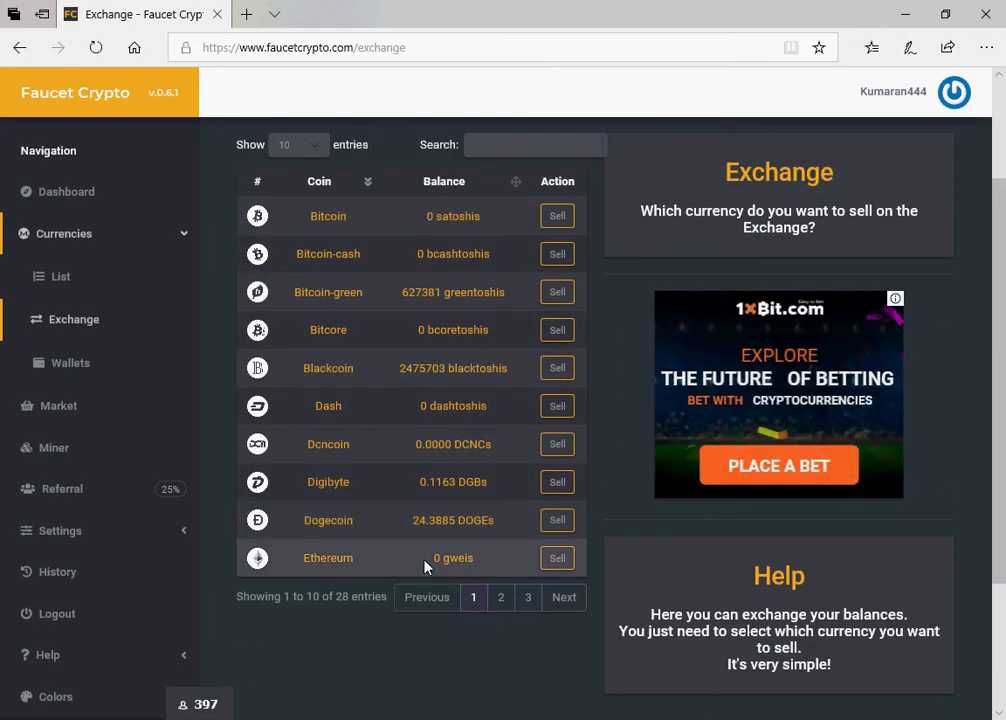
left_click_drag(408, 520, 465, 520)
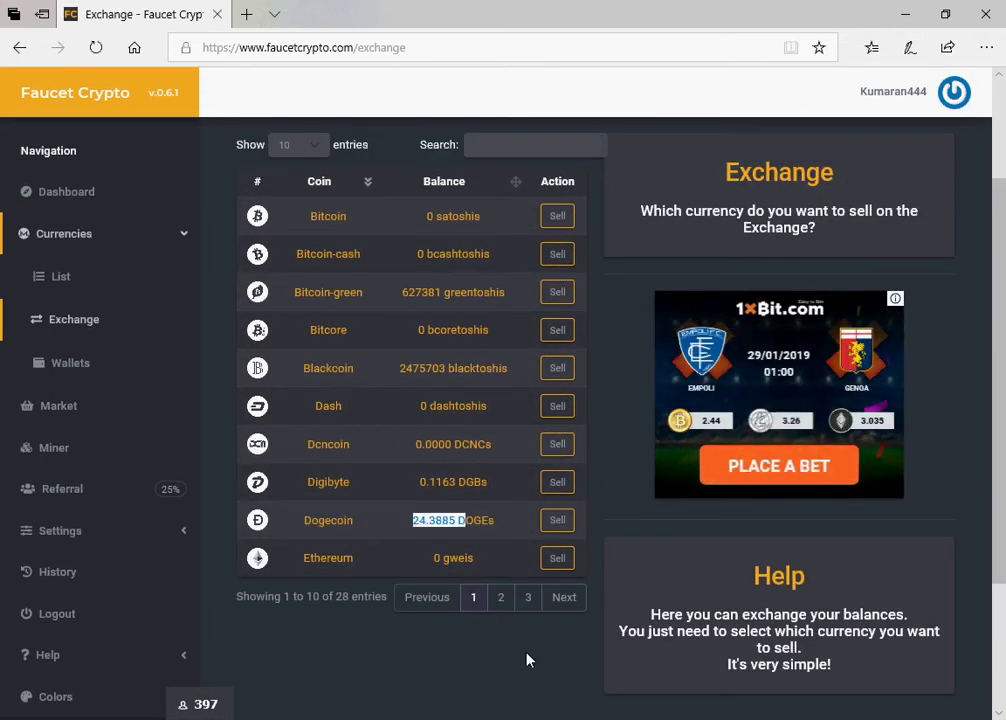
left_click(501, 603)
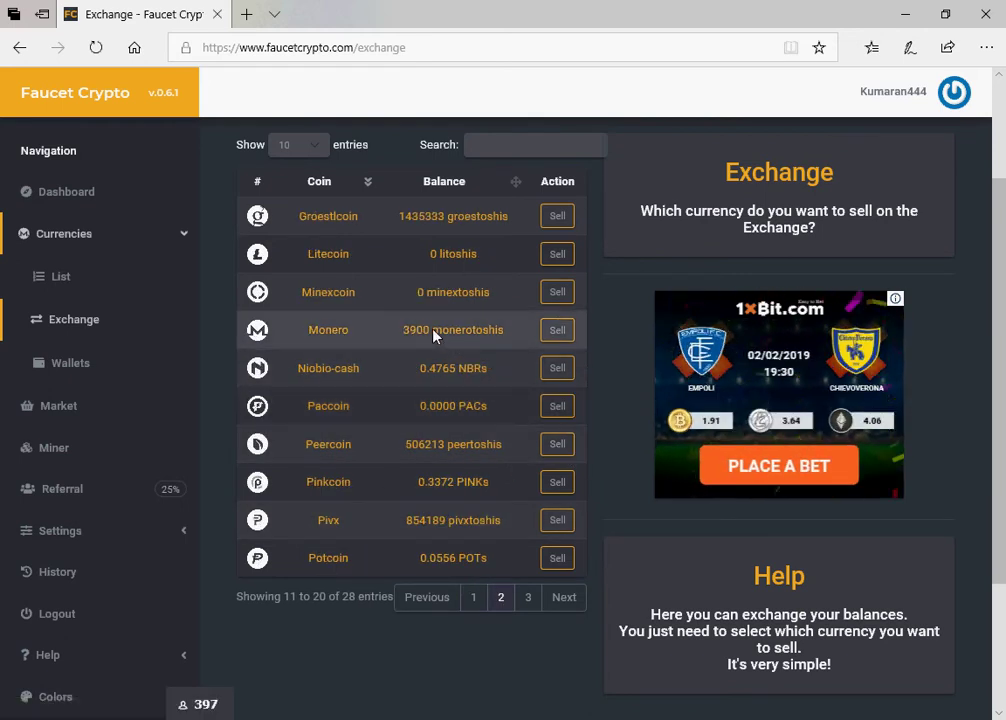
- Open the sale page for Monero, compare the balance with the minimum trade amount, and return to the exchange coin list
left_click(556, 333)
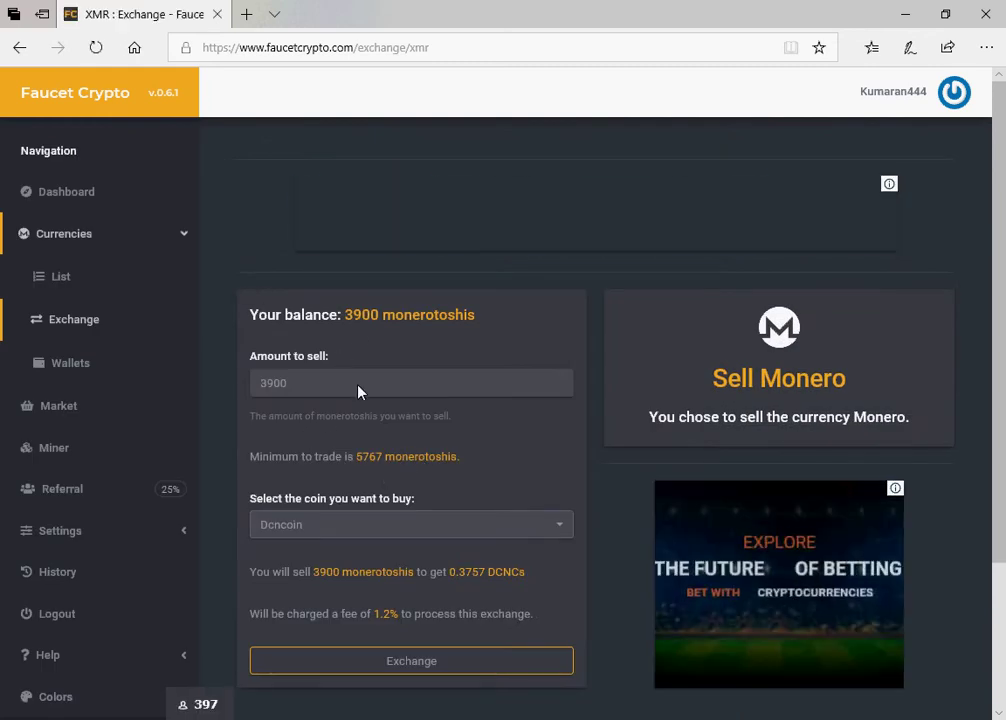
double_click(360, 316)
left_click_drag(355, 465, 426, 460)
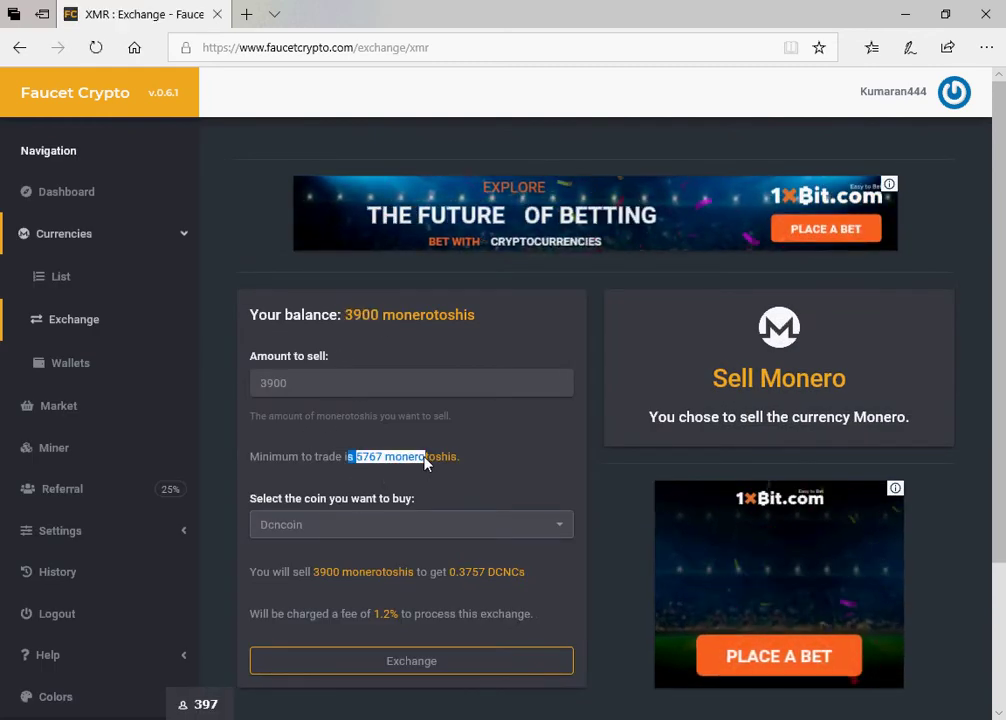
left_click(60, 325)
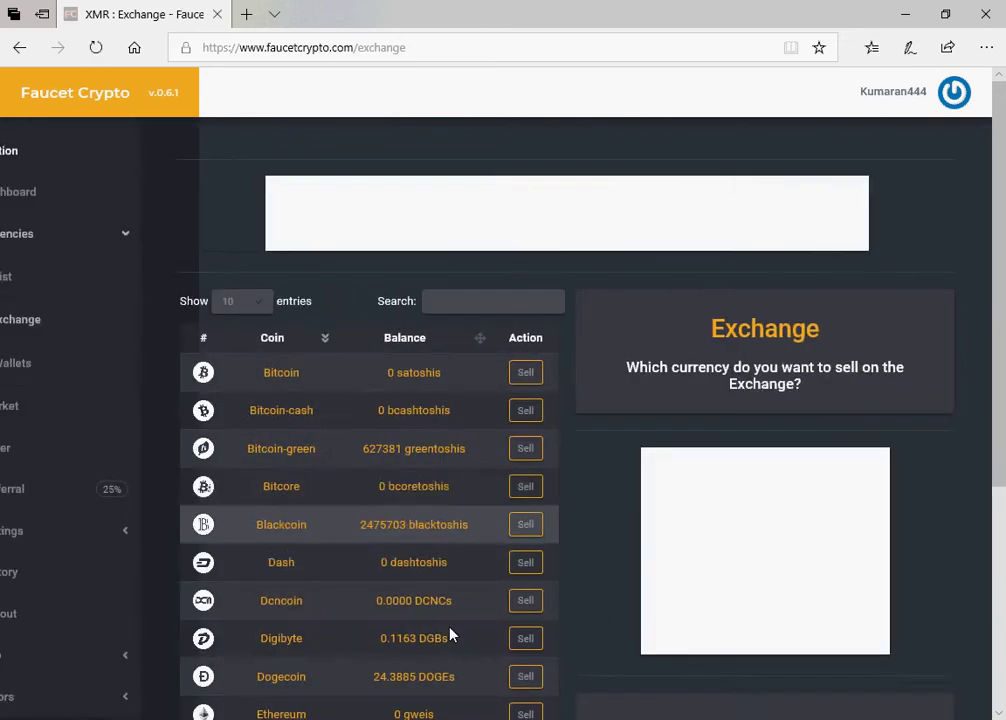
- Check the Niobio-cash balance against its minimum trade amount from the coin list's second page, then return to the exchange list
scroll(449, 636, "down", 3)
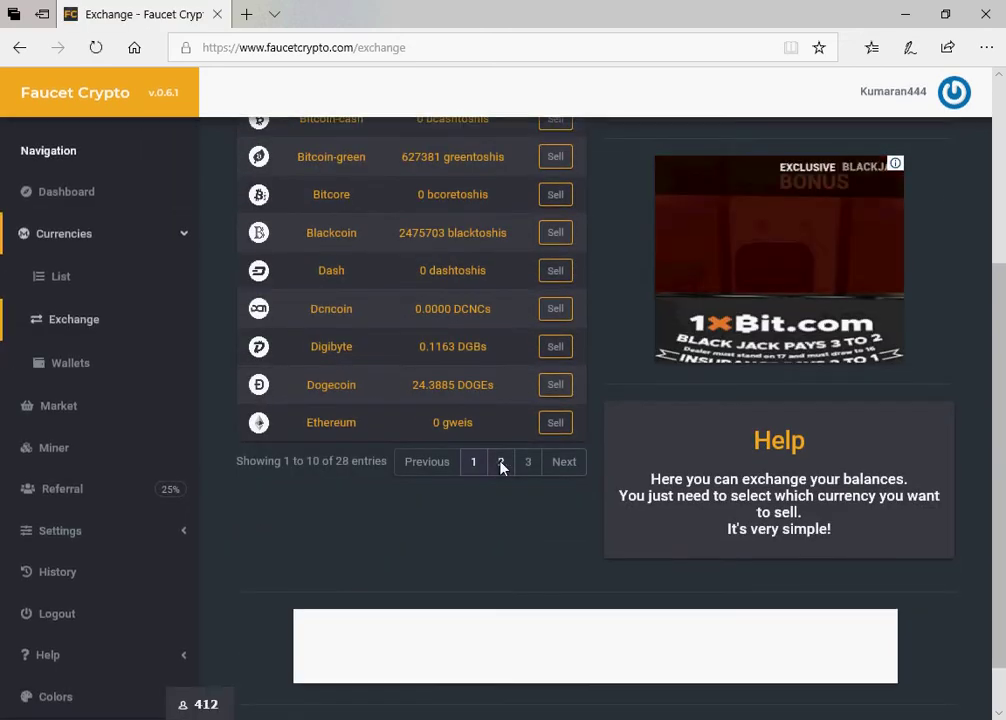
left_click(500, 462)
scroll(500, 471, "up", 1)
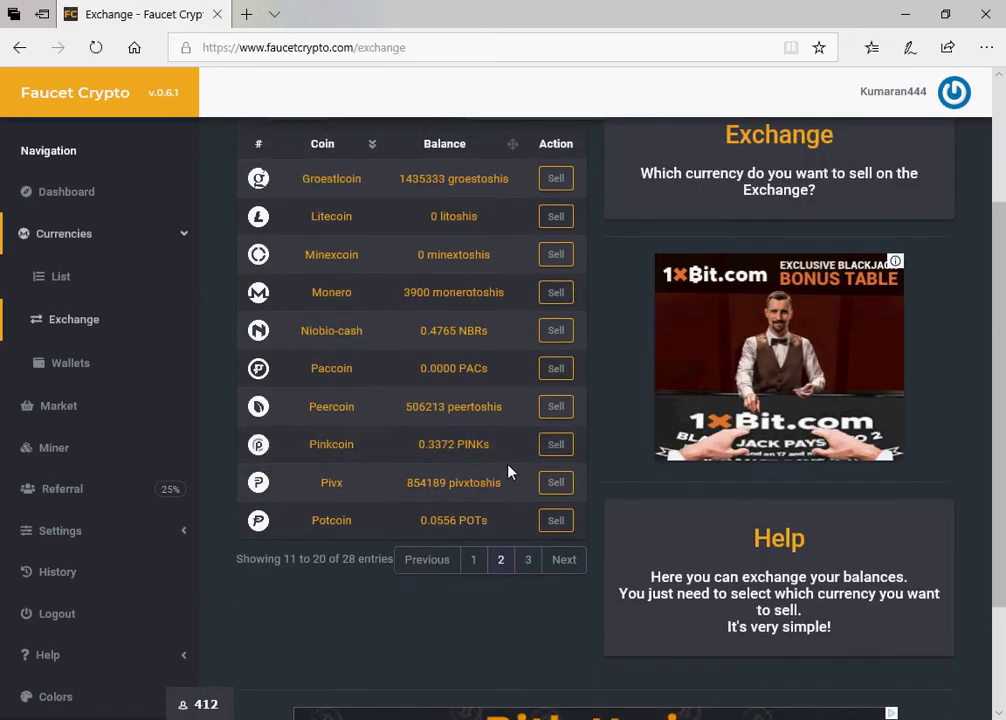
left_click(557, 332)
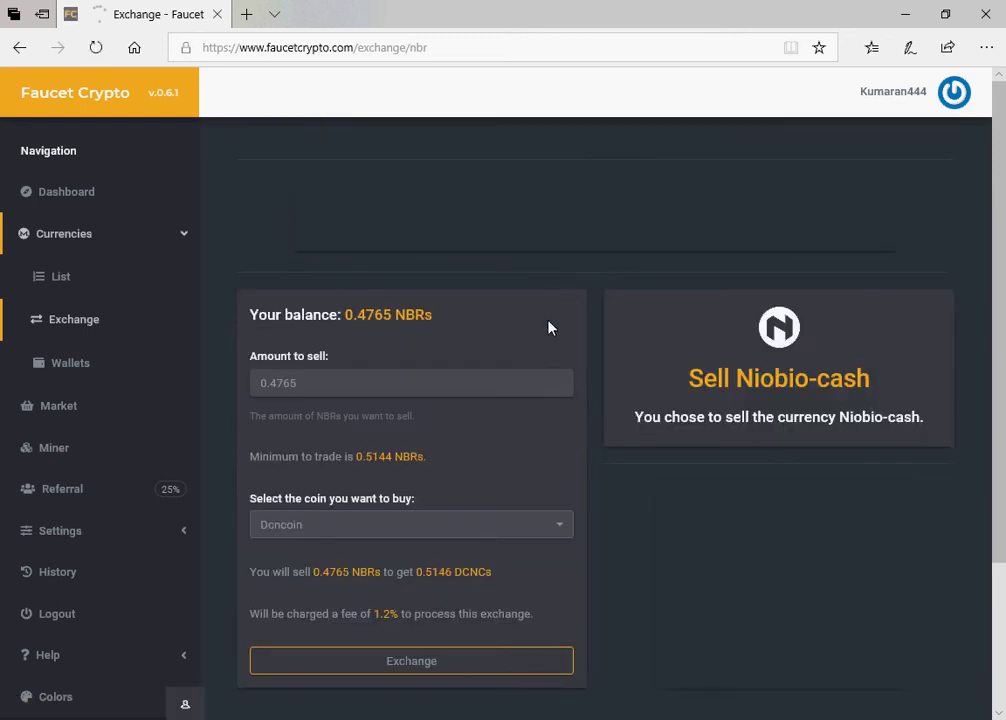
left_click(352, 314)
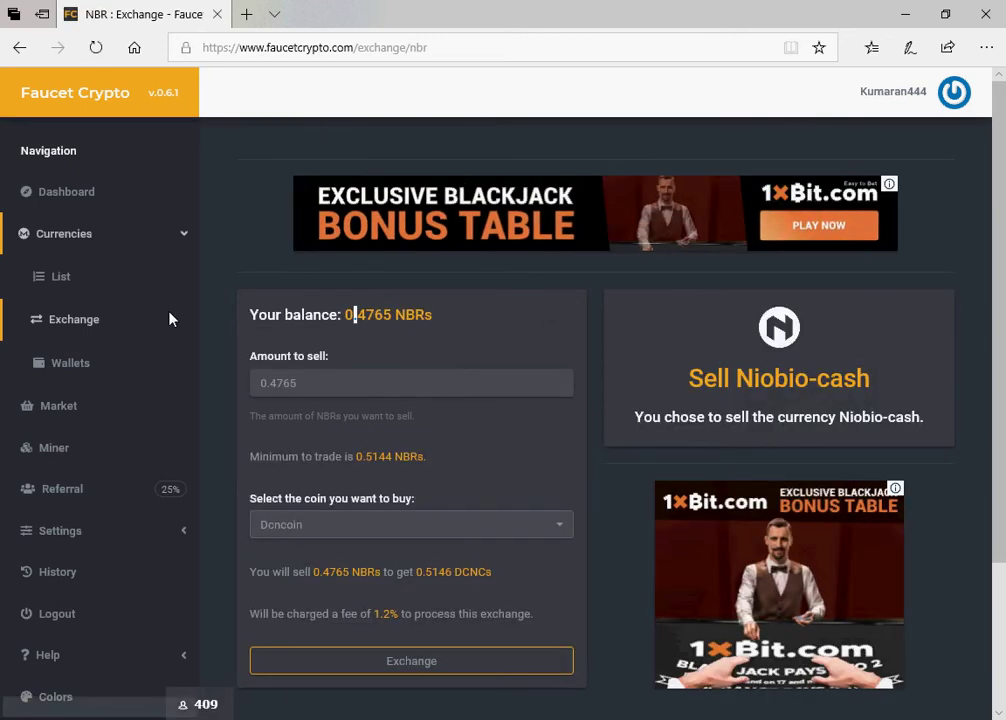
left_click(112, 328)
- Check the accumulated Dogecoin balance in the exchange coin list
scroll(280, 460, "down", 1)
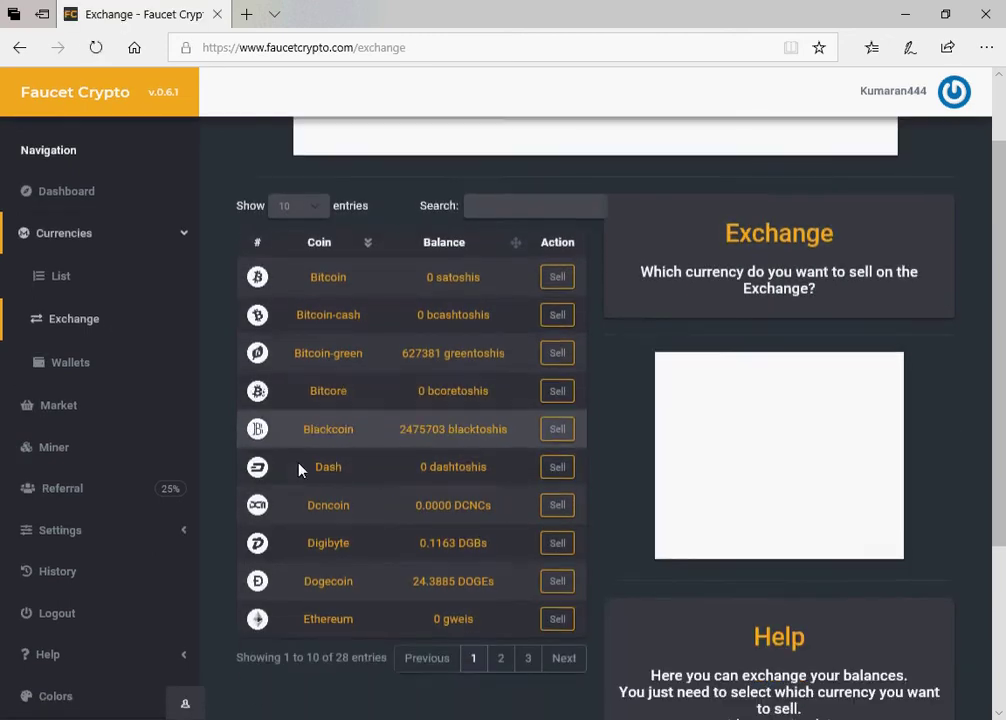
left_click_drag(413, 580, 483, 578)
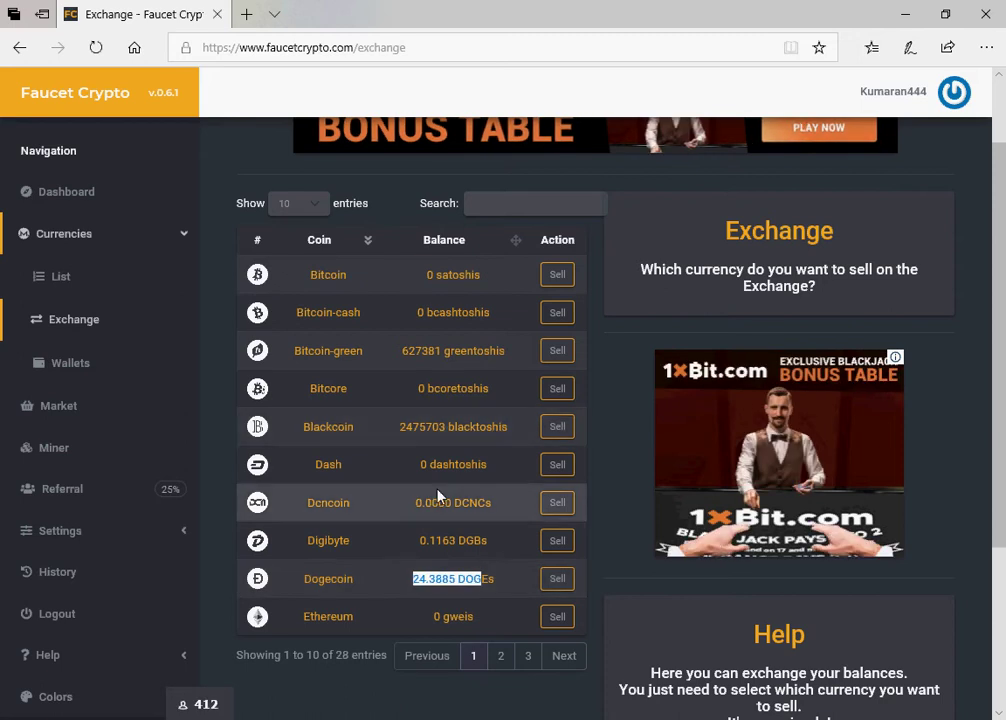
left_click(445, 592)
- Open the Peercoin sale from the coin list's second page, check its minimum trade amount and return to the exchange list
left_click(500, 656)
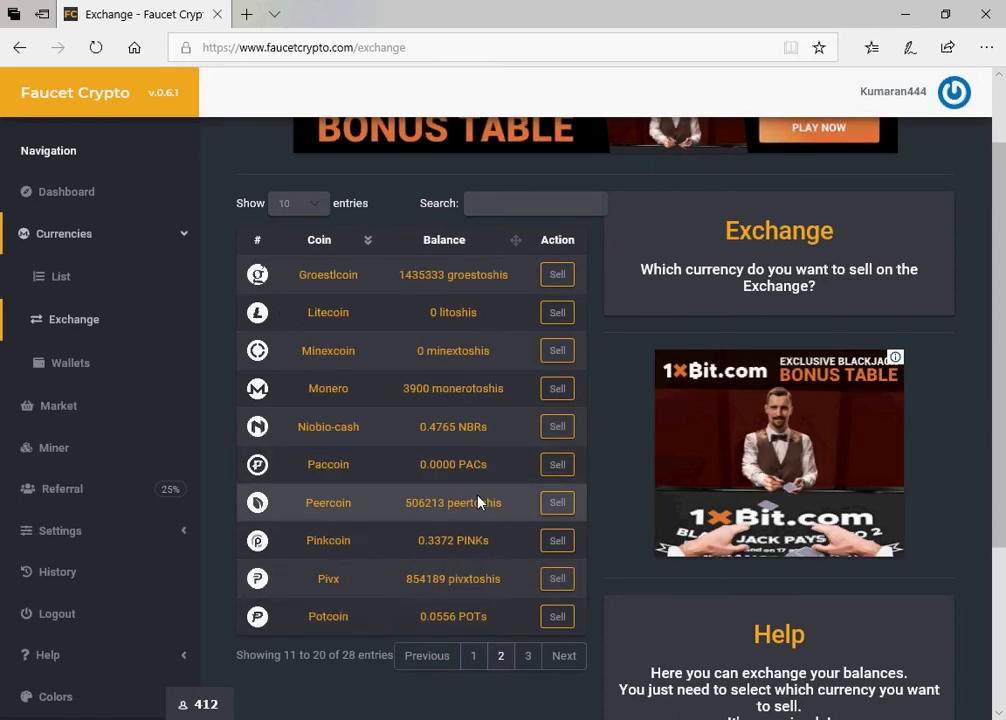
left_click(563, 505)
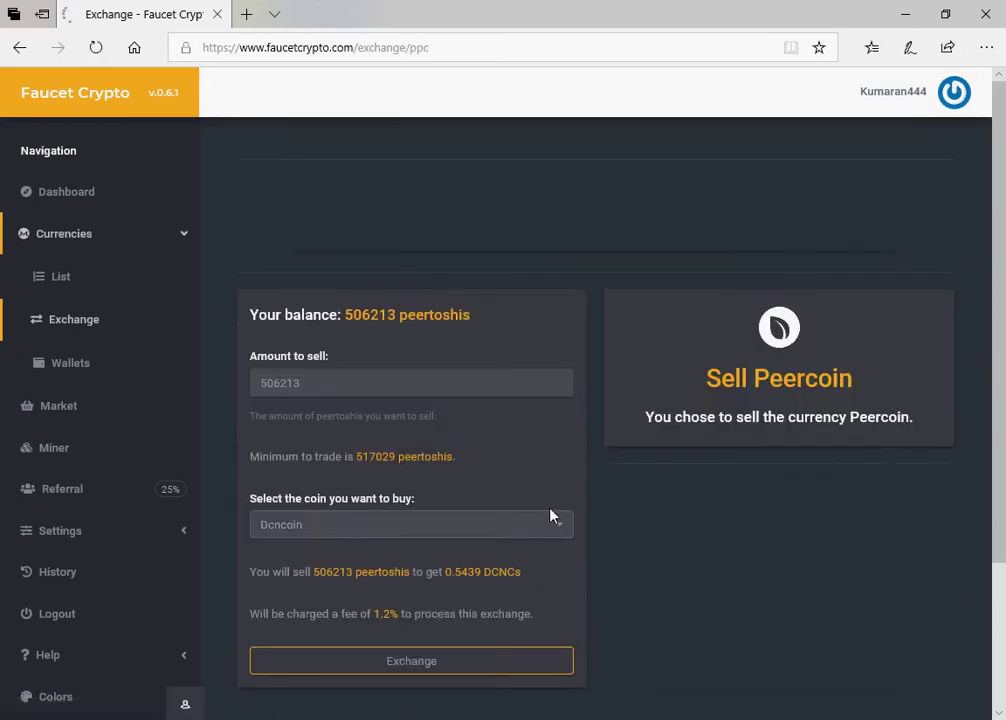
left_click_drag(355, 457, 443, 457)
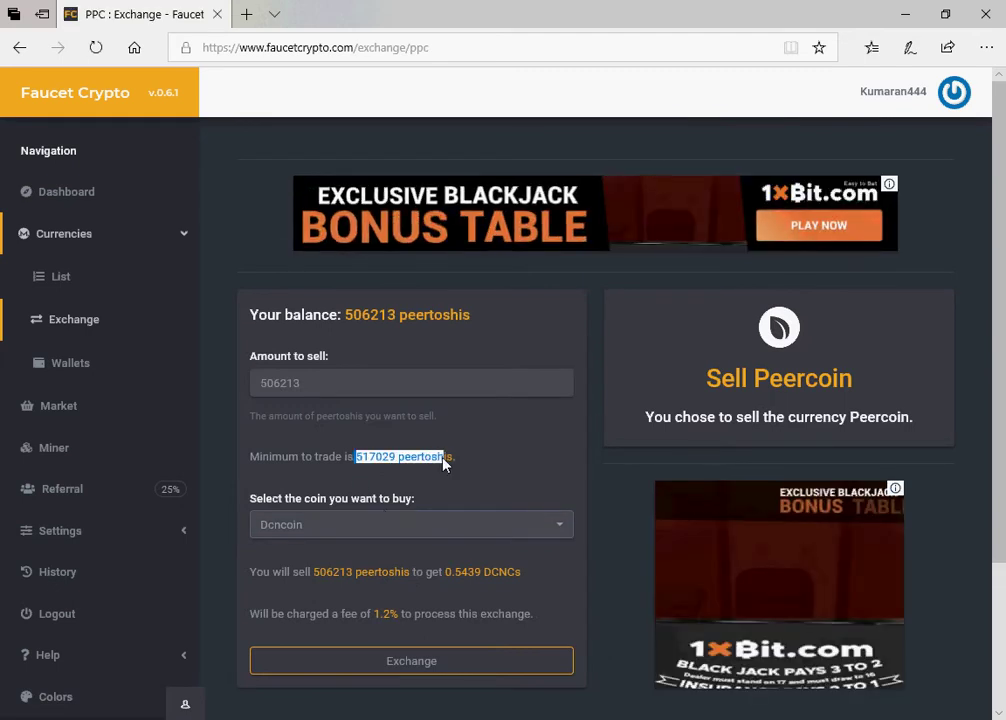
left_click(128, 319)
- Open the Pinkcoin sale from the second page, review its minimum trade amount and go back to the exchange list
scroll(459, 406, "down", 1)
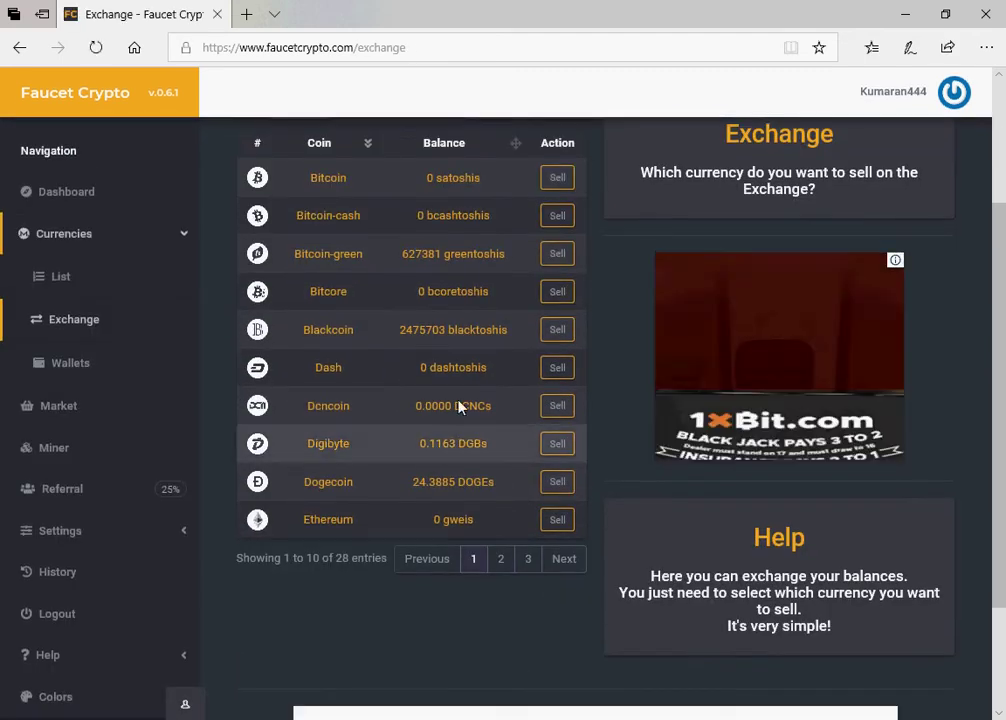
left_click(501, 560)
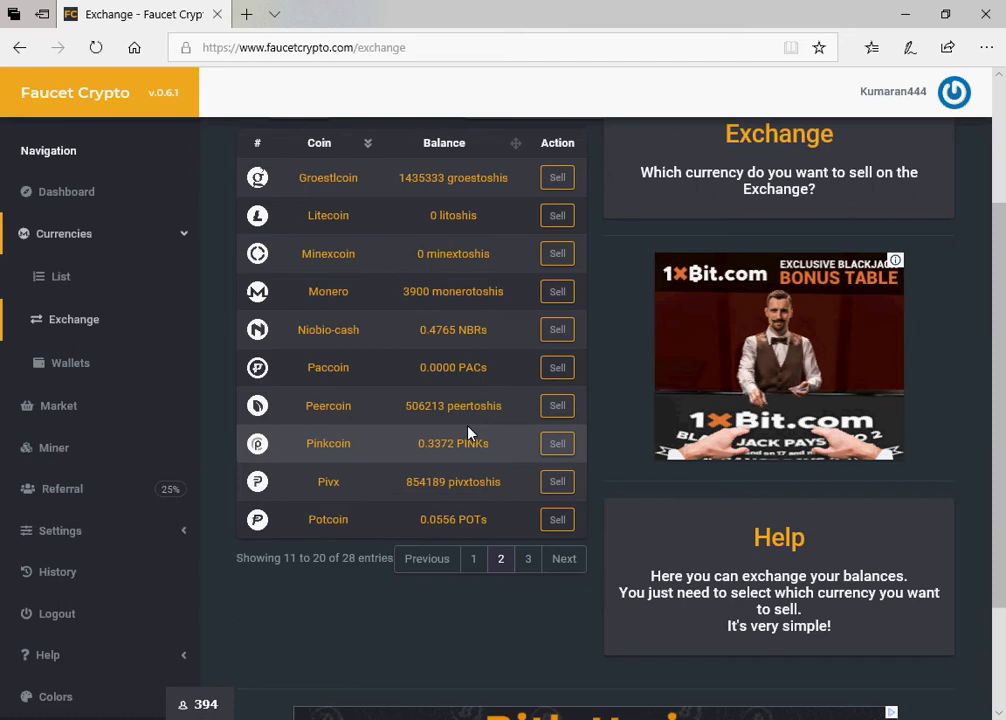
left_click(556, 446)
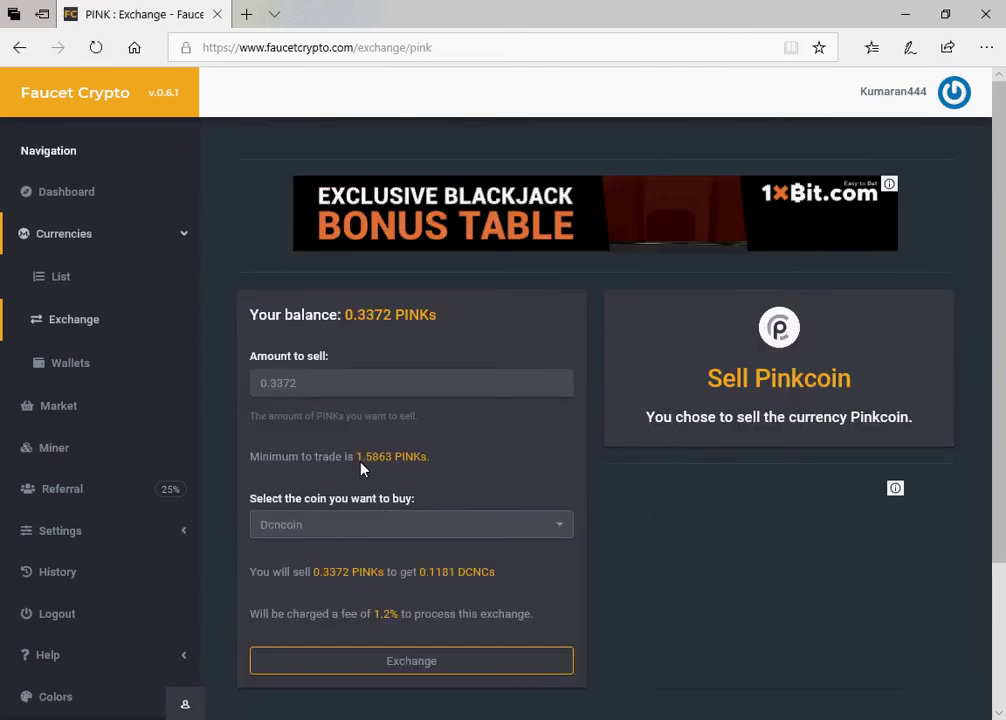
left_click(79, 328)
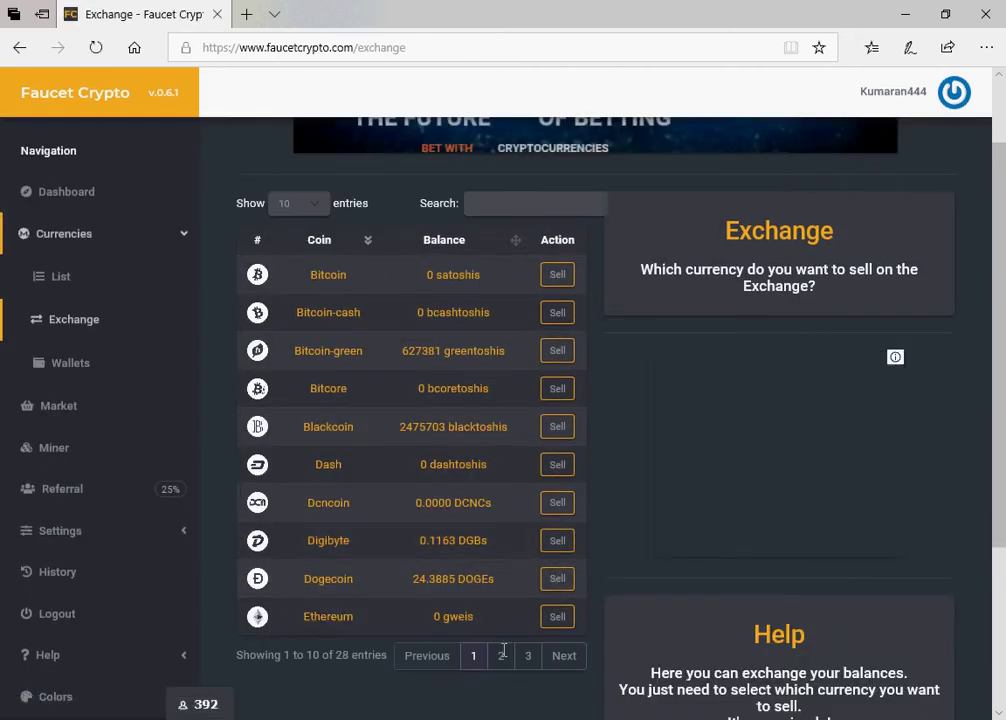
- Open the Primecoin sale from the coin list's third page and compare its balance with the minimum trade amount
left_click(501, 656)
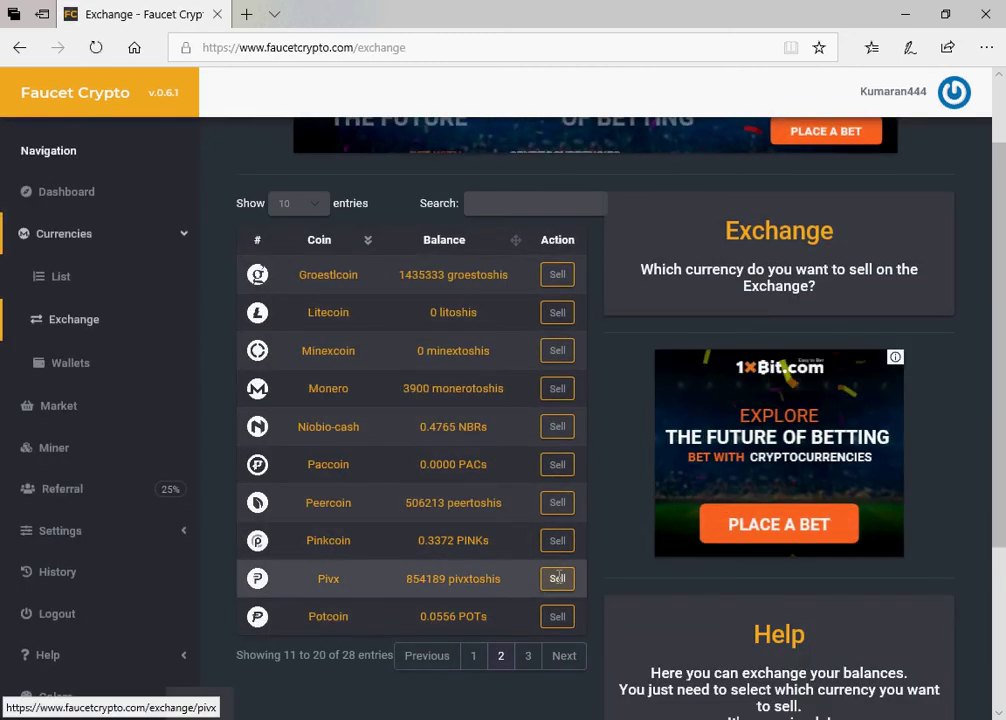
left_click(529, 656)
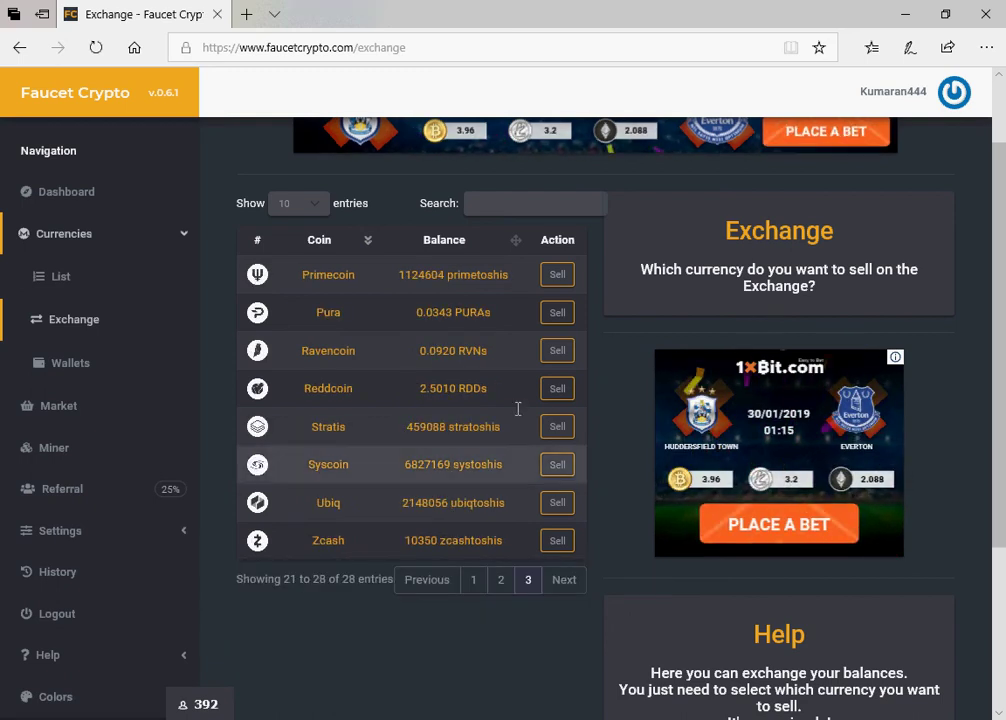
left_click(559, 268)
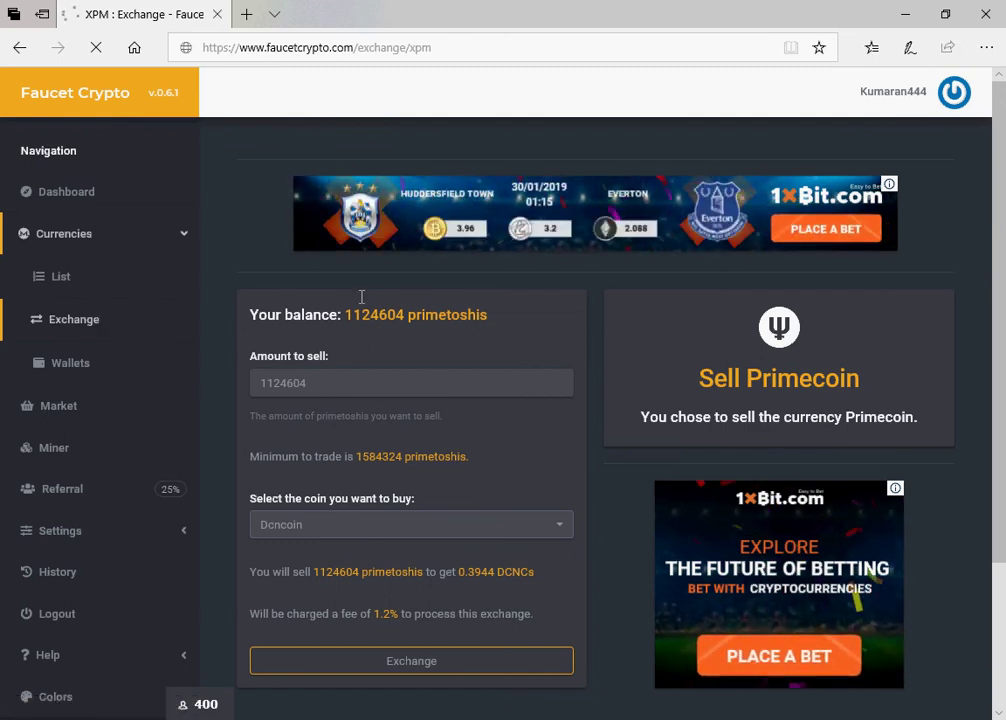
left_click_drag(356, 457, 492, 458)
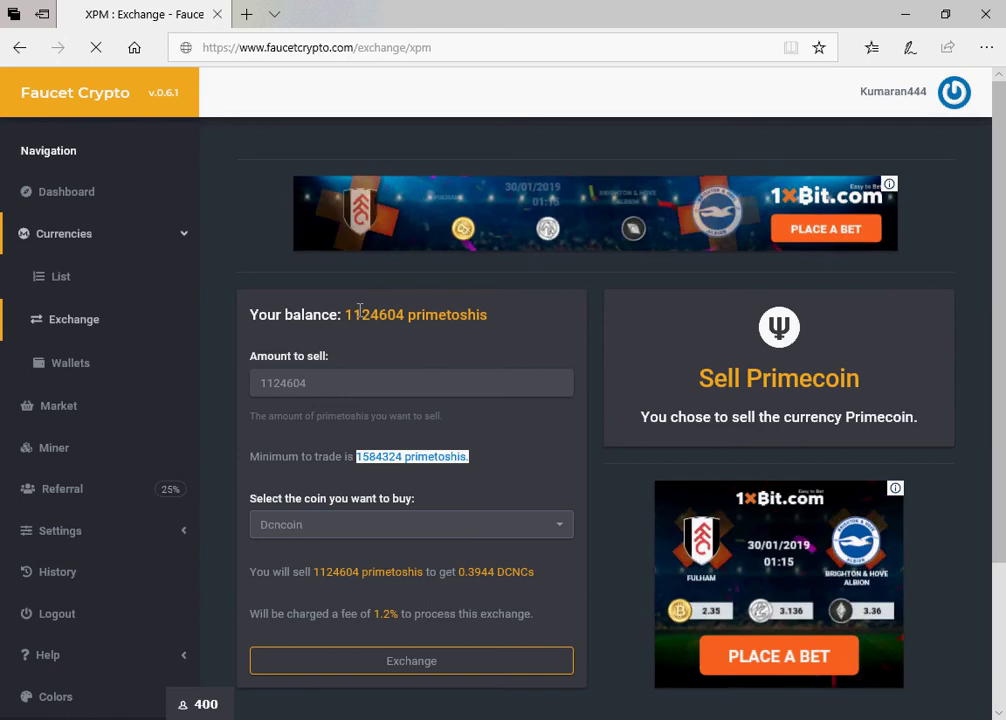
left_click_drag(353, 314, 421, 315)
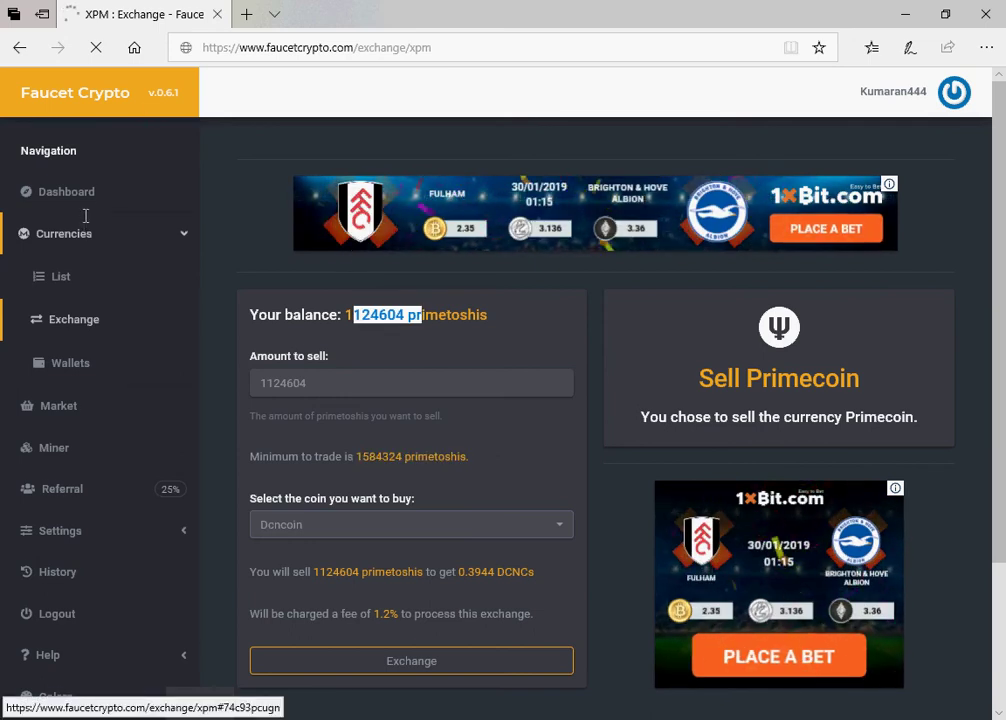
- Go to the site's dashboard and reload the page
left_click(86, 218)
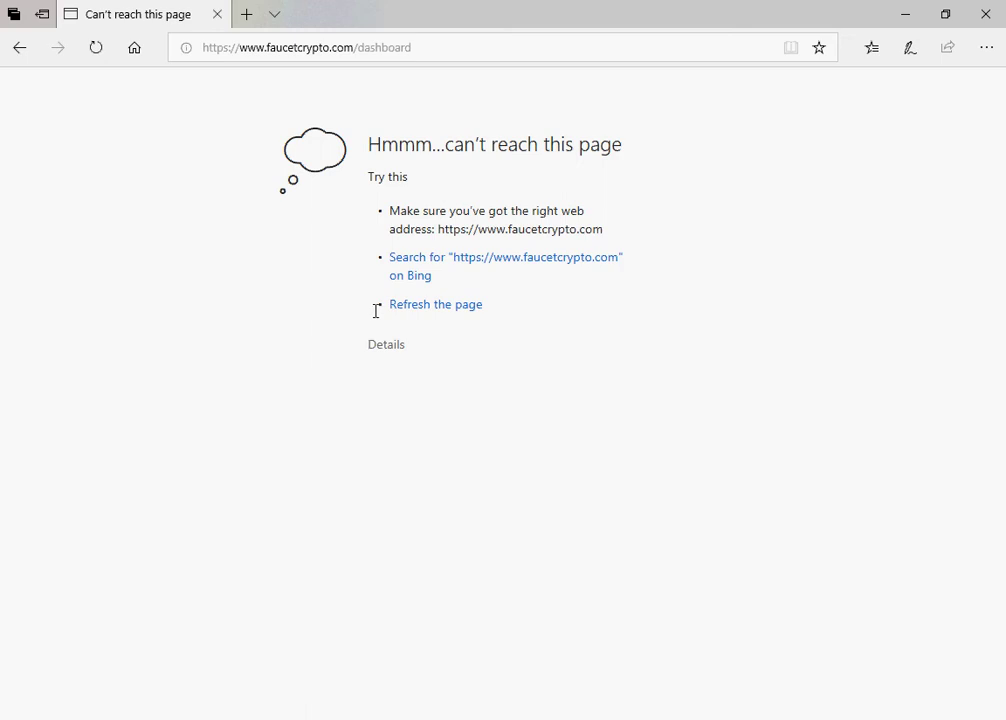
left_click(96, 46)
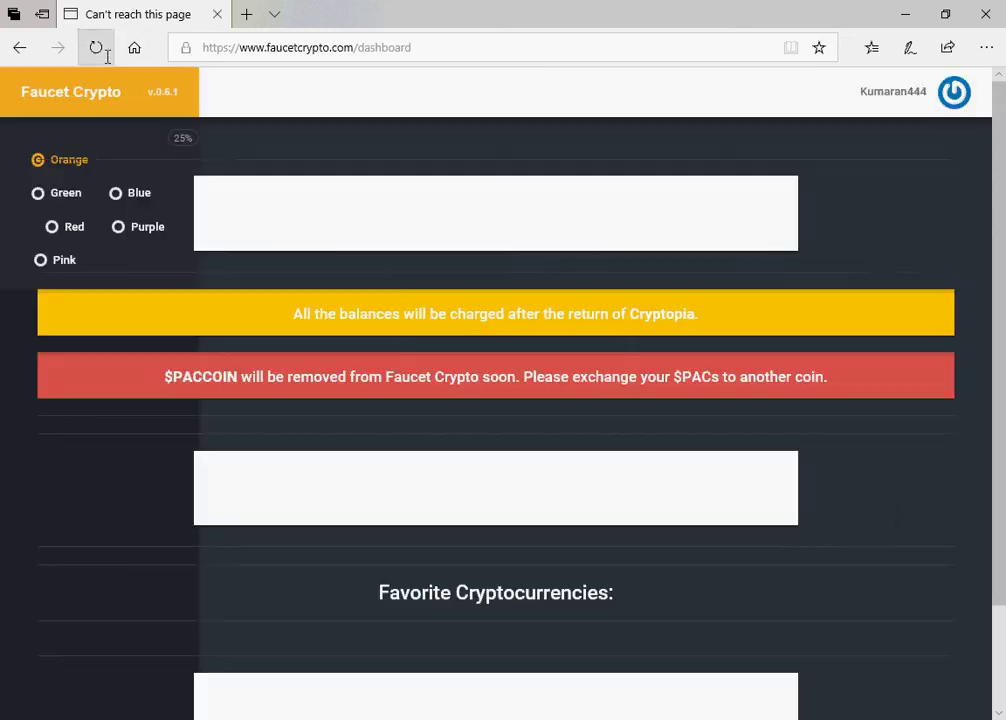
scroll(296, 495, "down", 2)
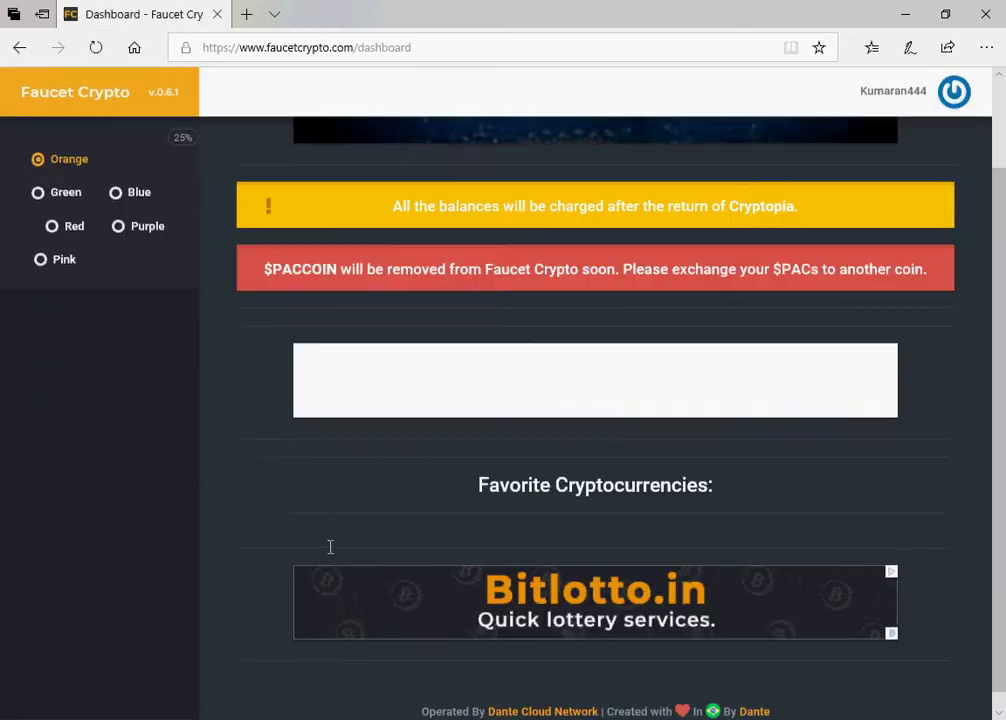
scroll(636, 469, "up", 2)
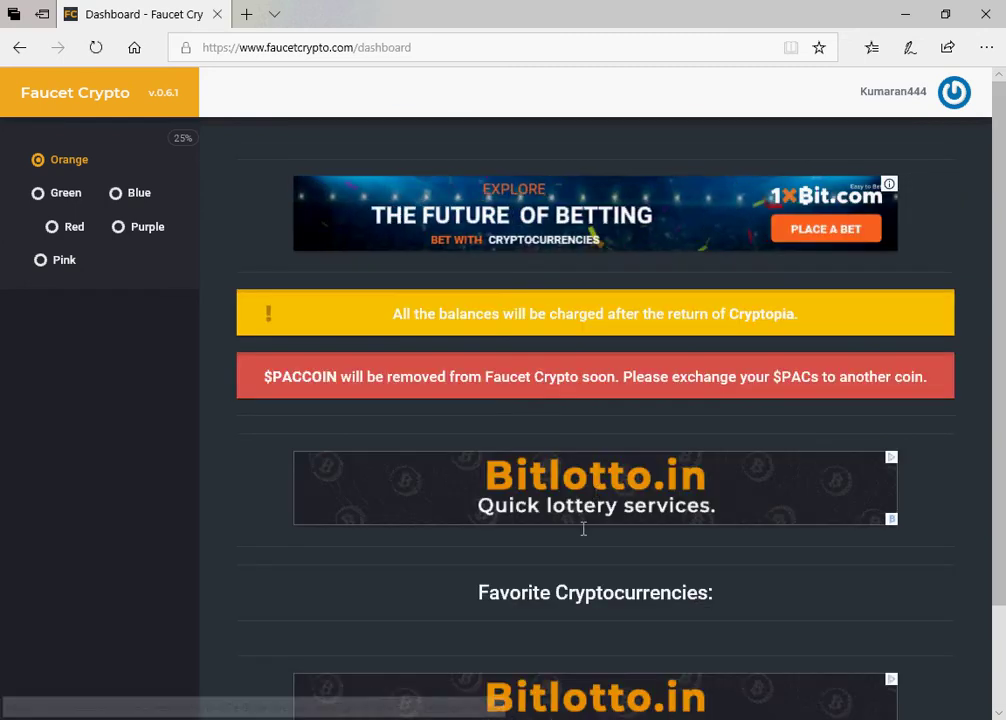
- Open the account profile page and go from there to the exchange coin list
left_click(884, 91)
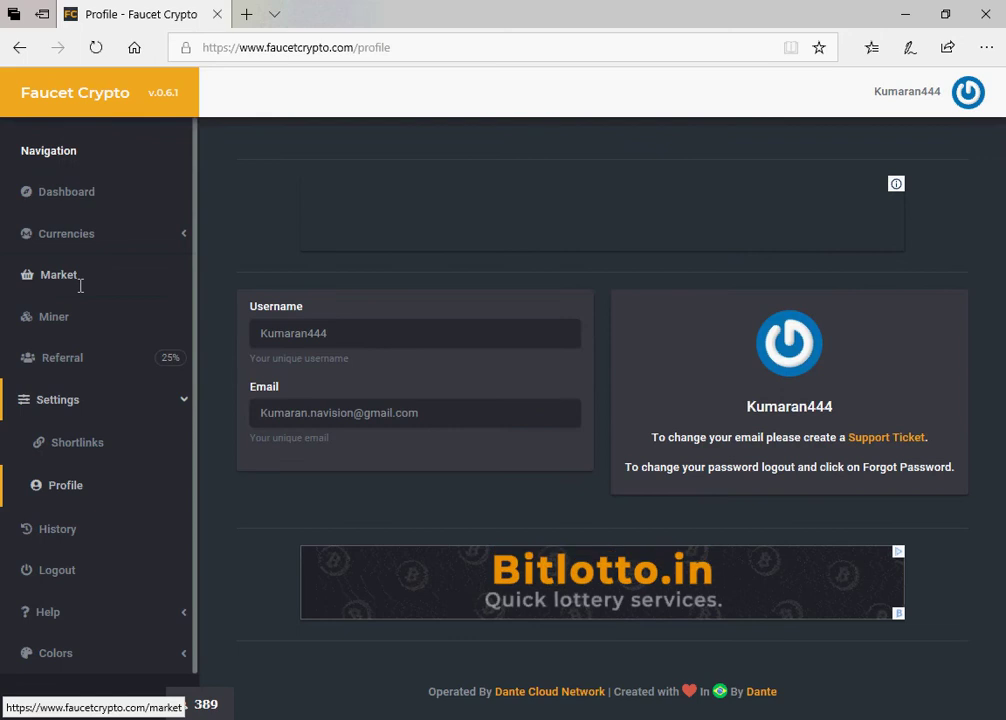
left_click(82, 236)
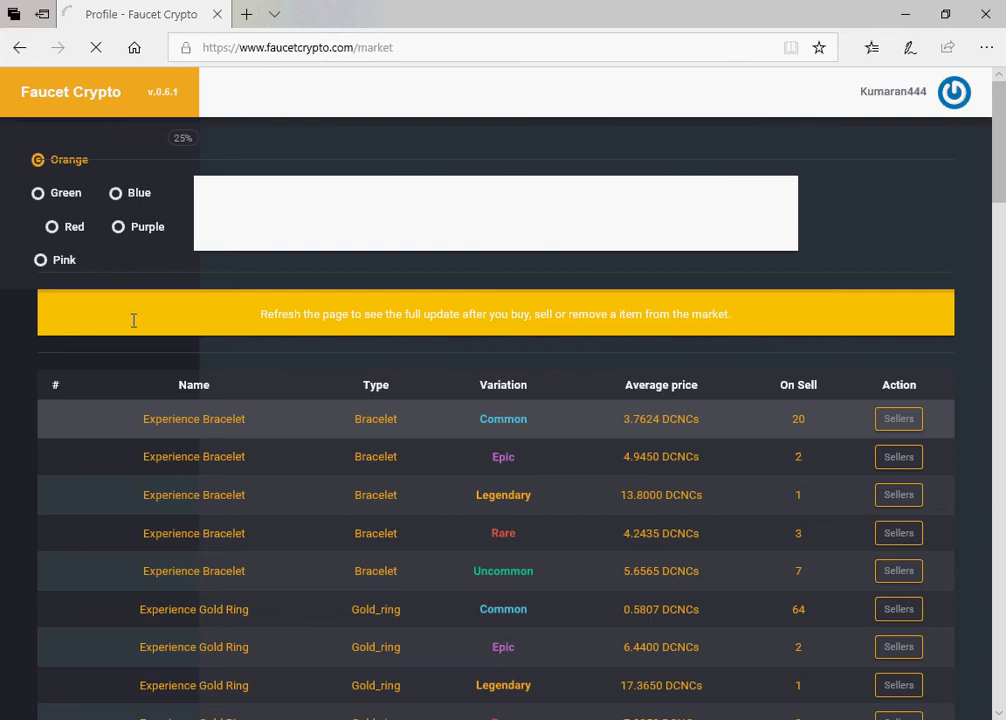
key("alt+Left")
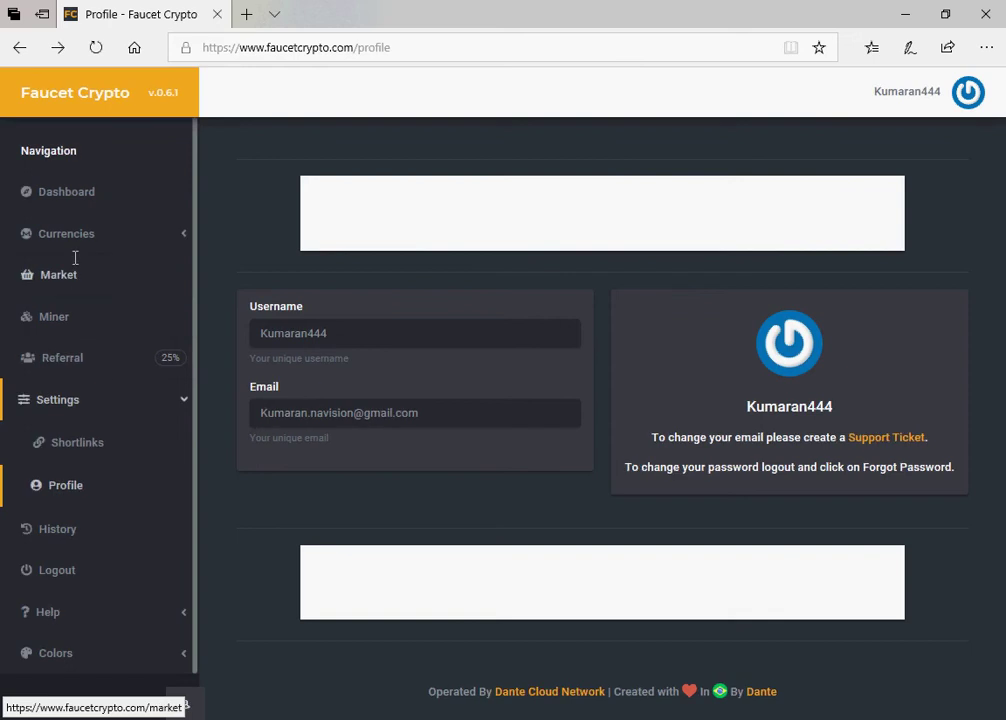
left_click(104, 235)
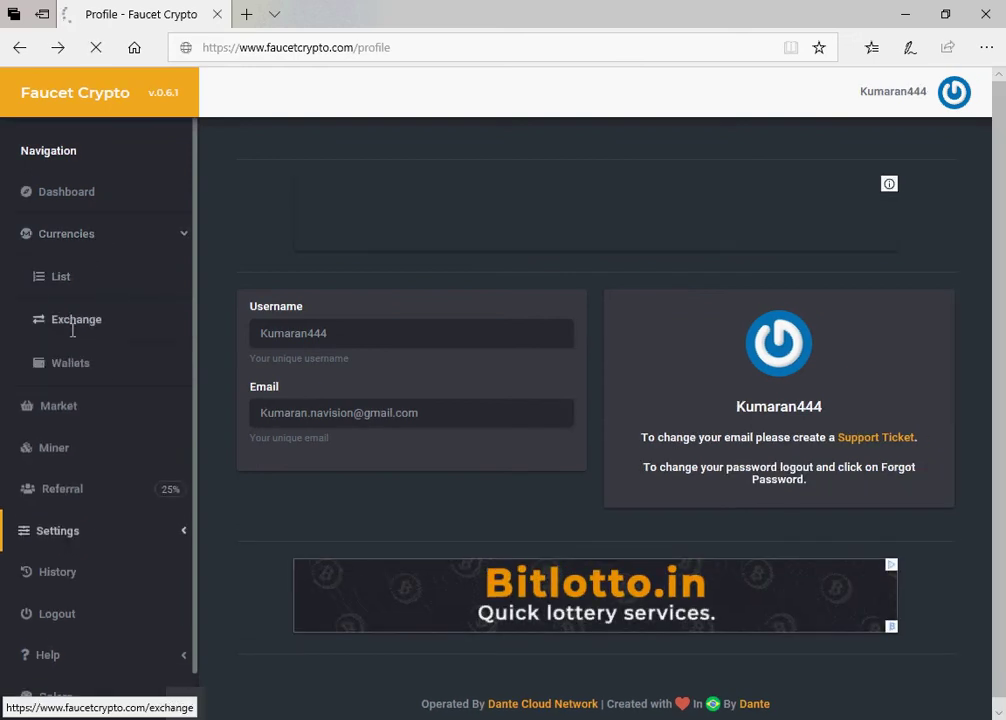
- Start a sale of the Reddcoin balance from the coin list's third page
scroll(588, 483, "down", 4)
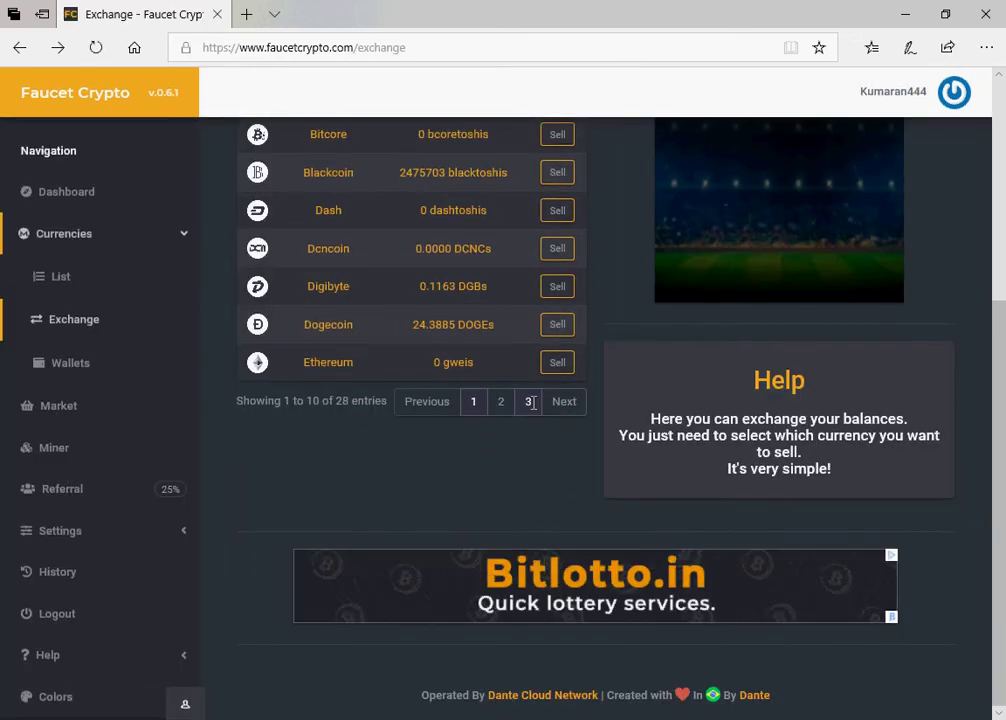
left_click(531, 402)
scroll(478, 427, "up", 3)
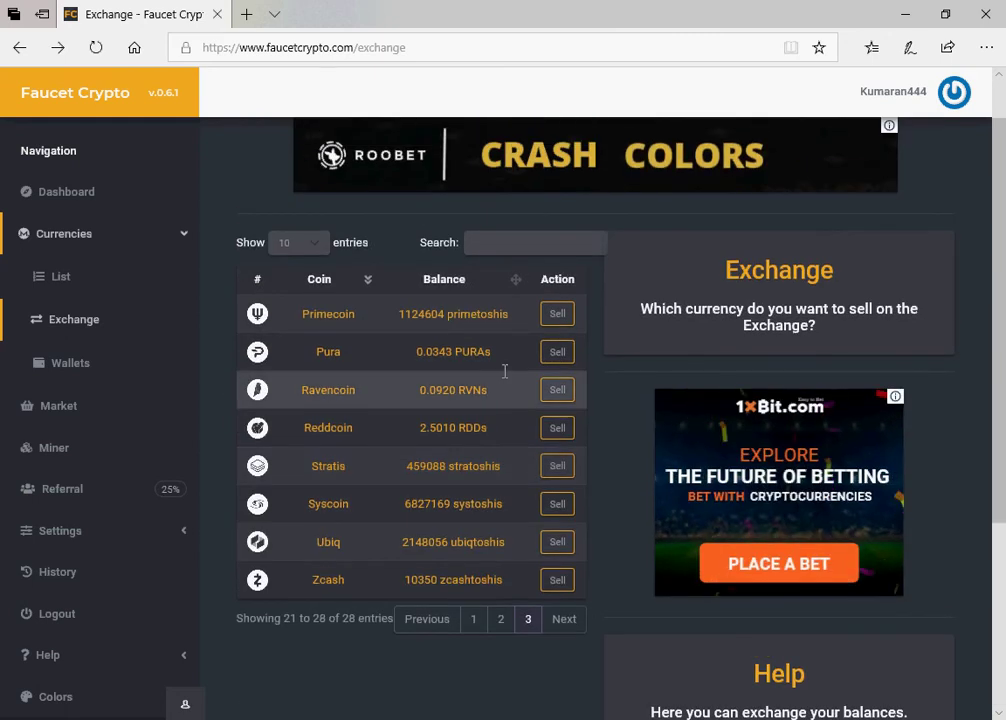
left_click(558, 428)
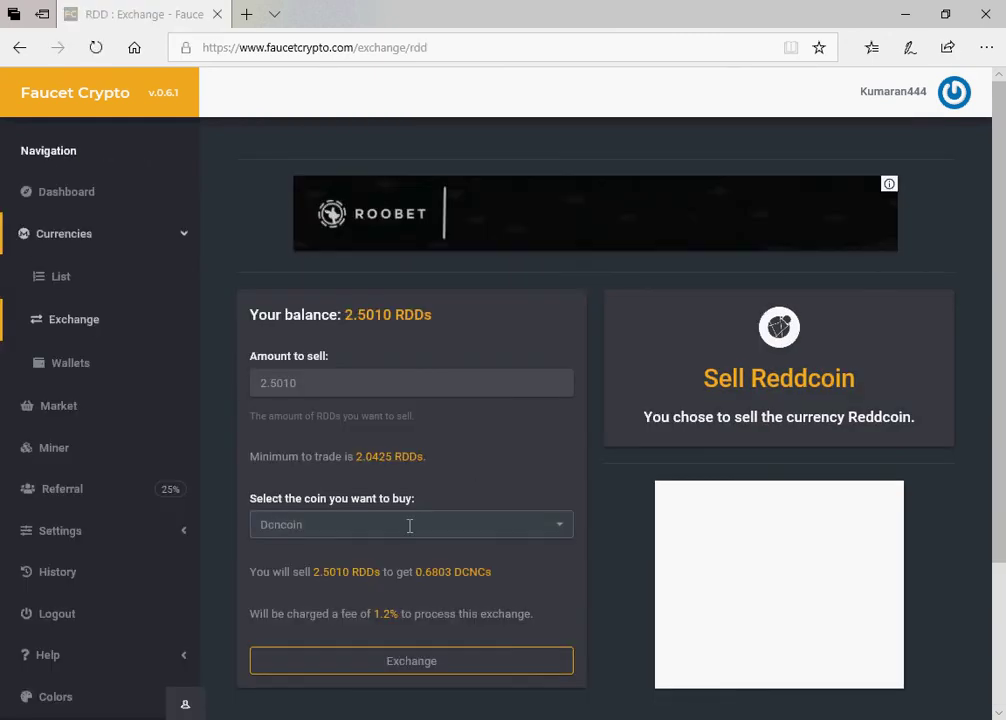
- Exchange the full Reddcoin balance for Dogecoin and check the Dogecoin balance in the exchange coin list
left_click(409, 525)
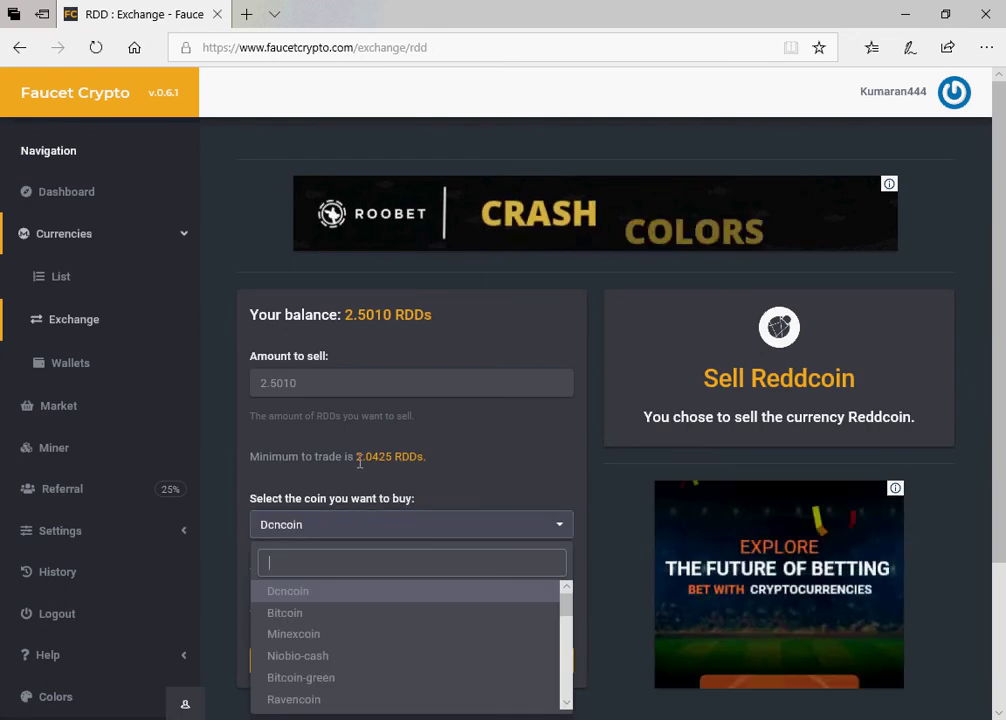
left_click_drag(356, 457, 401, 457)
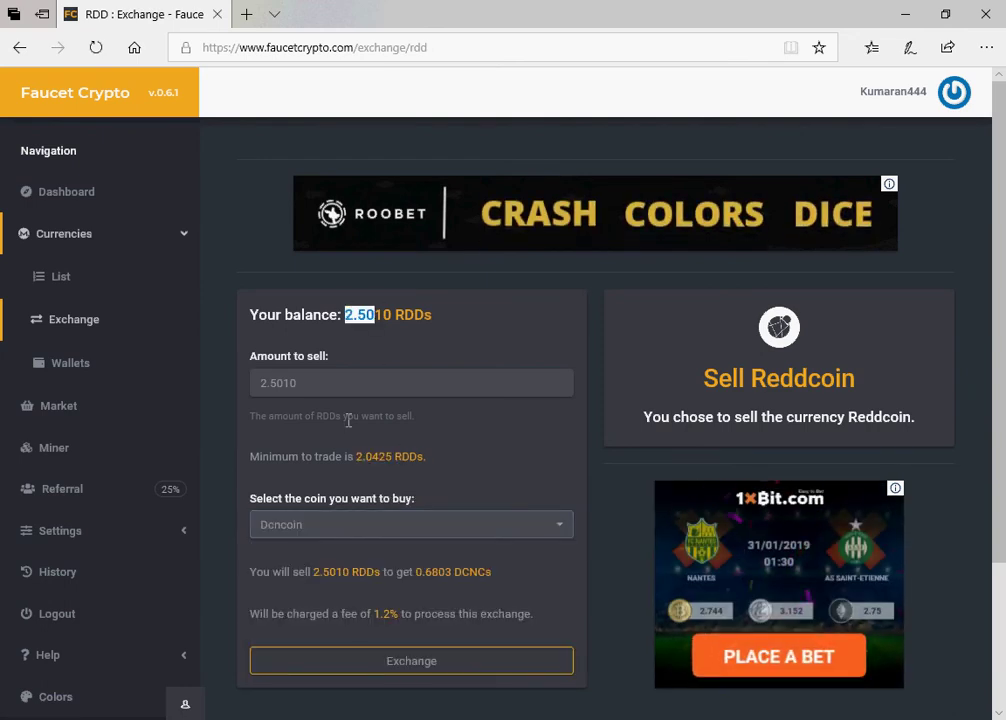
left_click(316, 533)
type("doge")
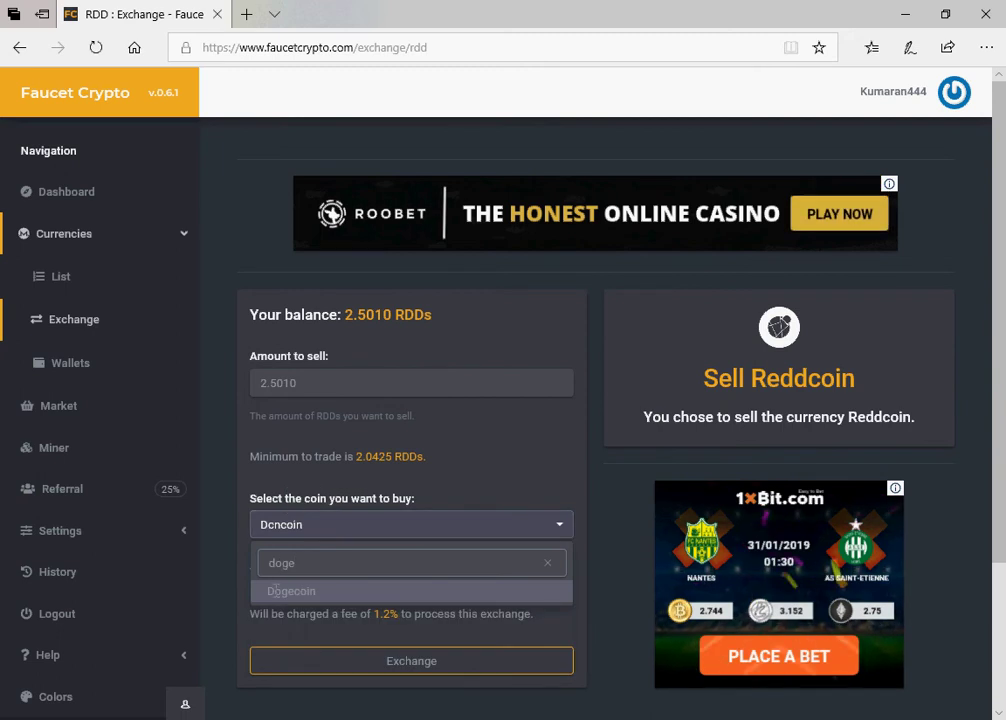
left_click(277, 591)
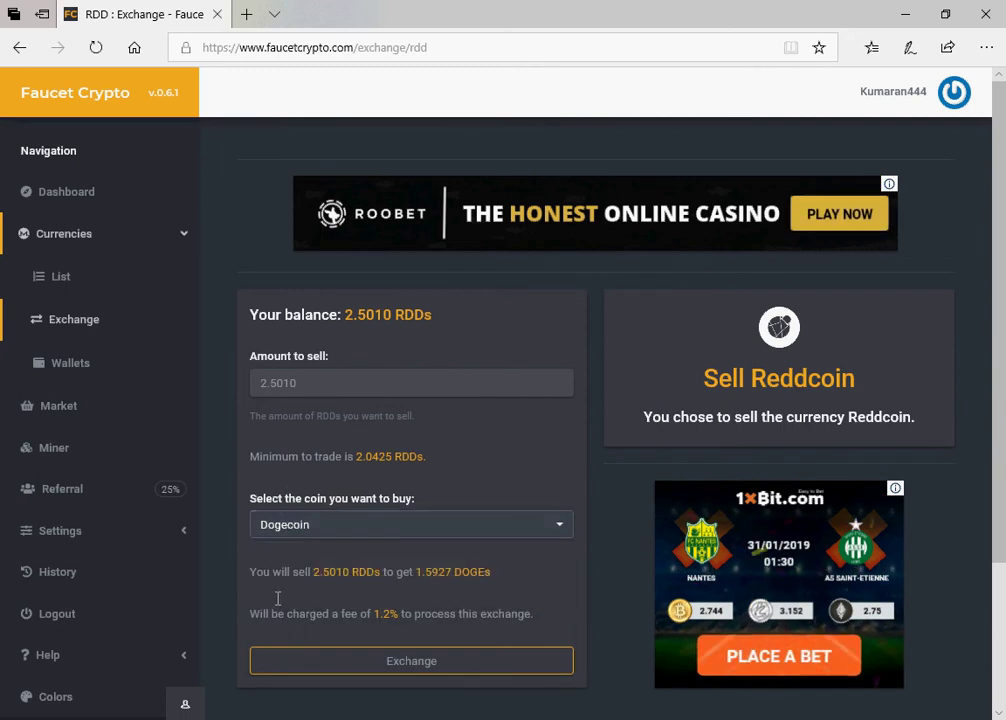
left_click(390, 664)
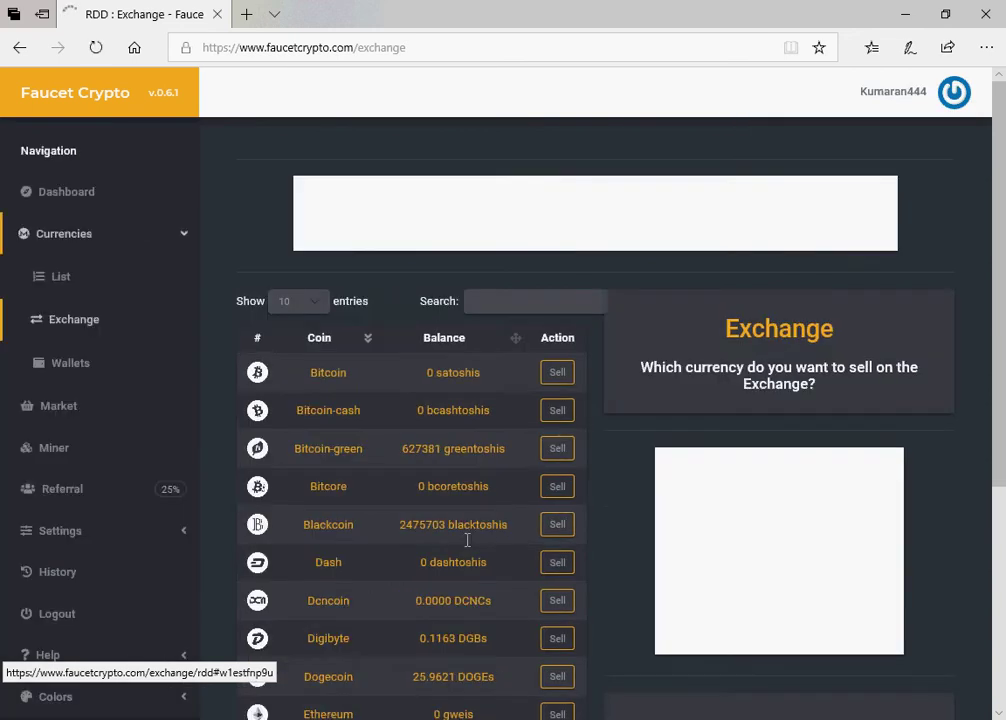
scroll(467, 541, "down", 2)
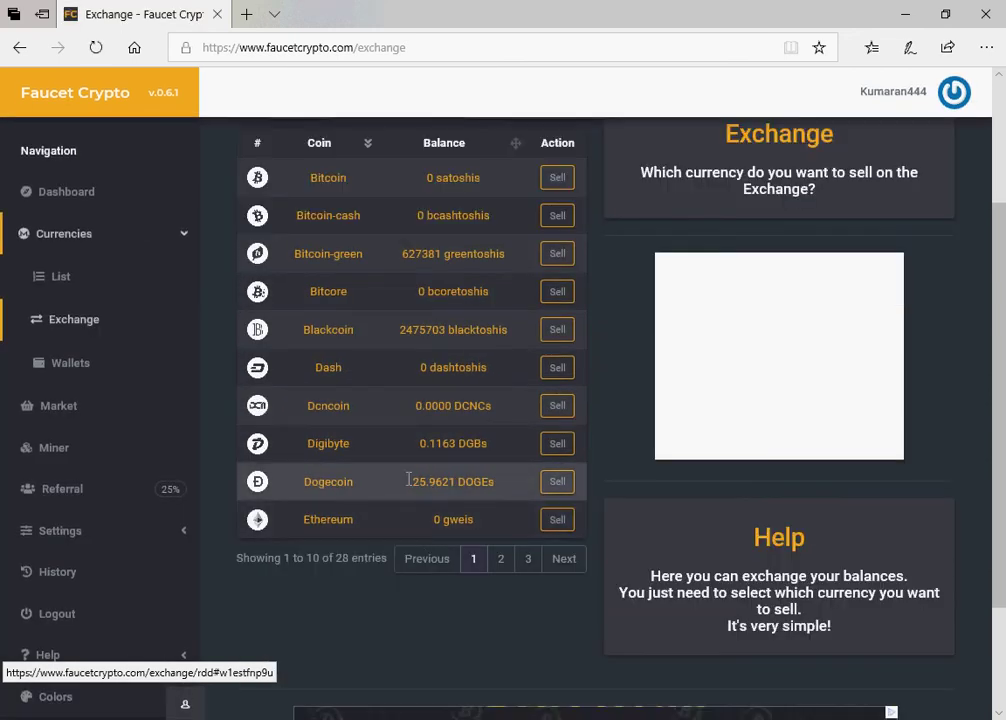
left_click_drag(408, 481, 495, 482)
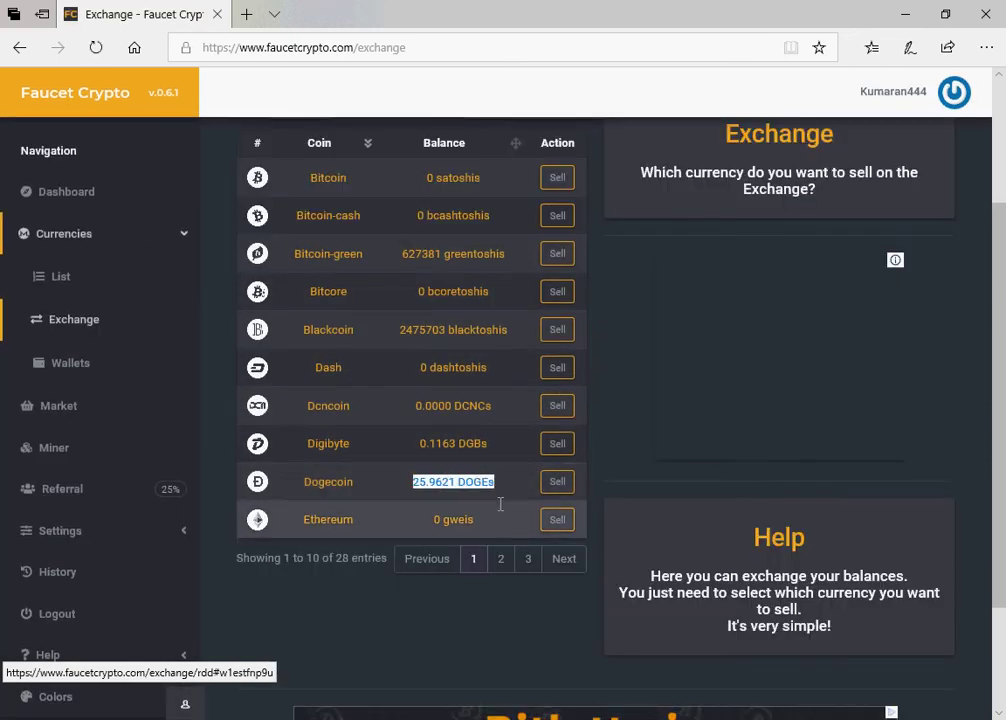
- Open the Stratis sale from the coin list's third page and exchange the full balance for Dogecoin
left_click(528, 559)
scroll(532, 563, "up", 2)
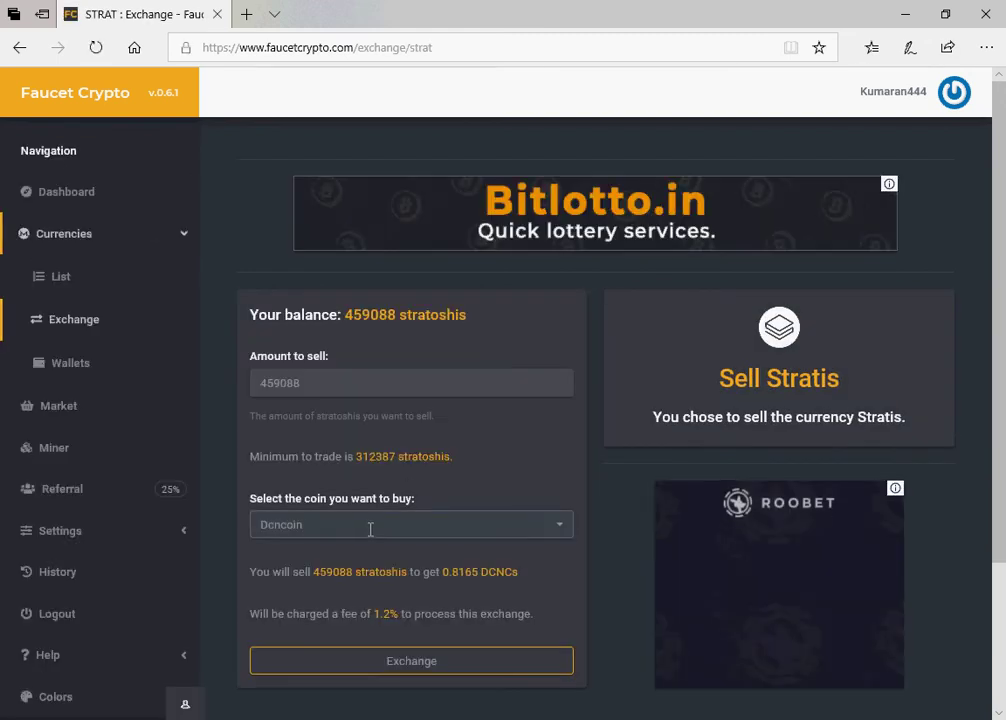
left_click(368, 528)
type("dog")
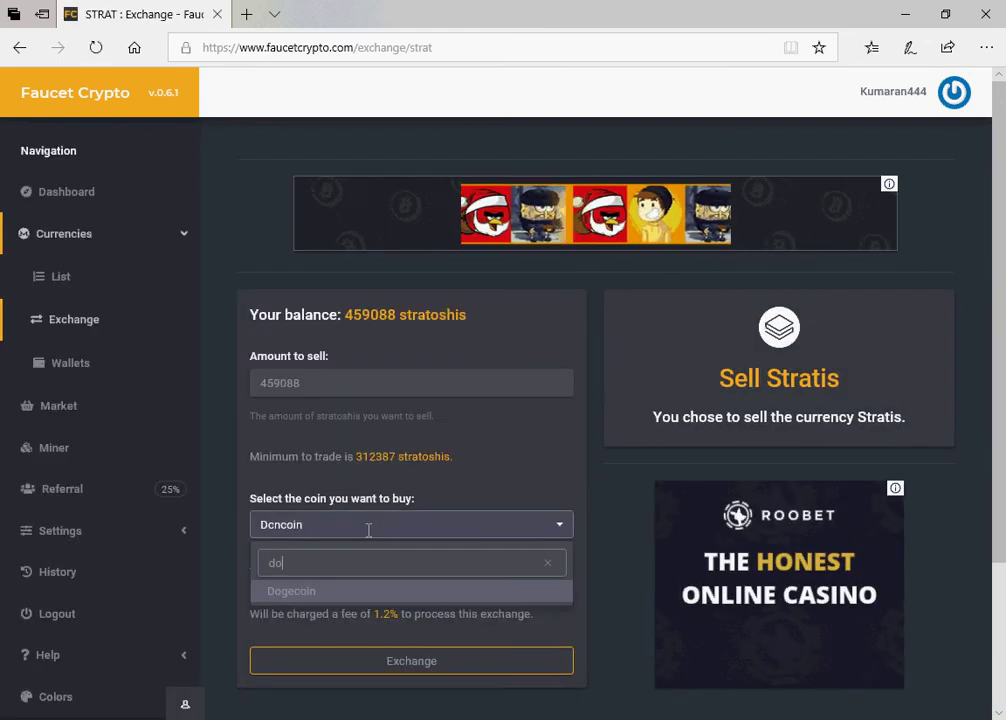
left_click(300, 591)
left_click(382, 655)
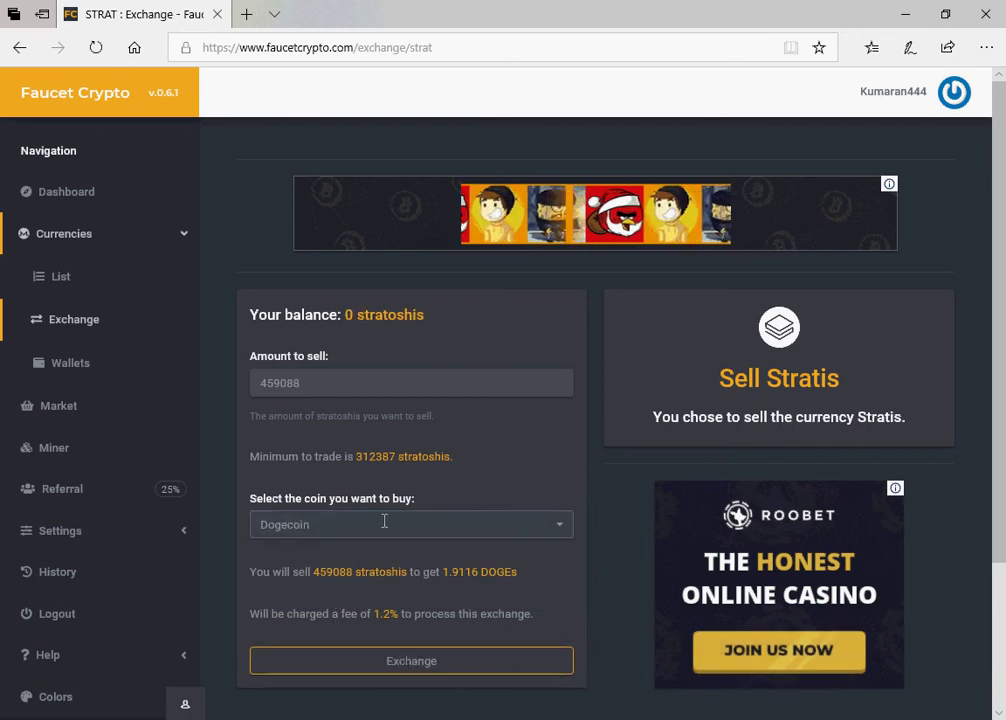
- Return to the exchange coin list and open the Syscoin sale from its third page
left_click(117, 321)
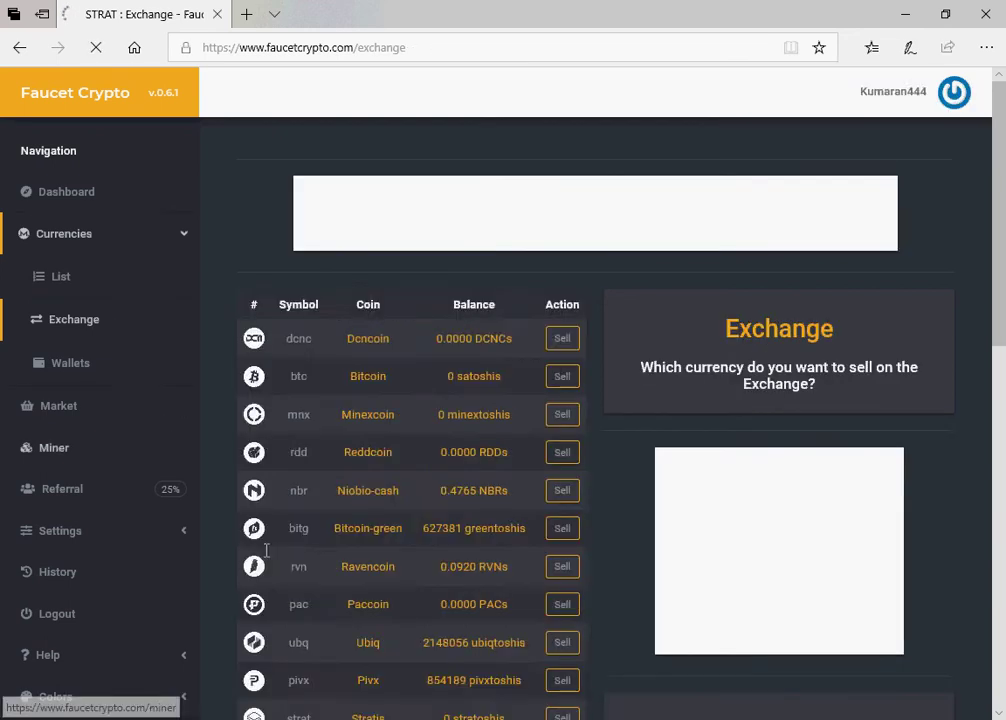
scroll(500, 576, "down", 3)
left_click(528, 487)
scroll(510, 545, "up", 2)
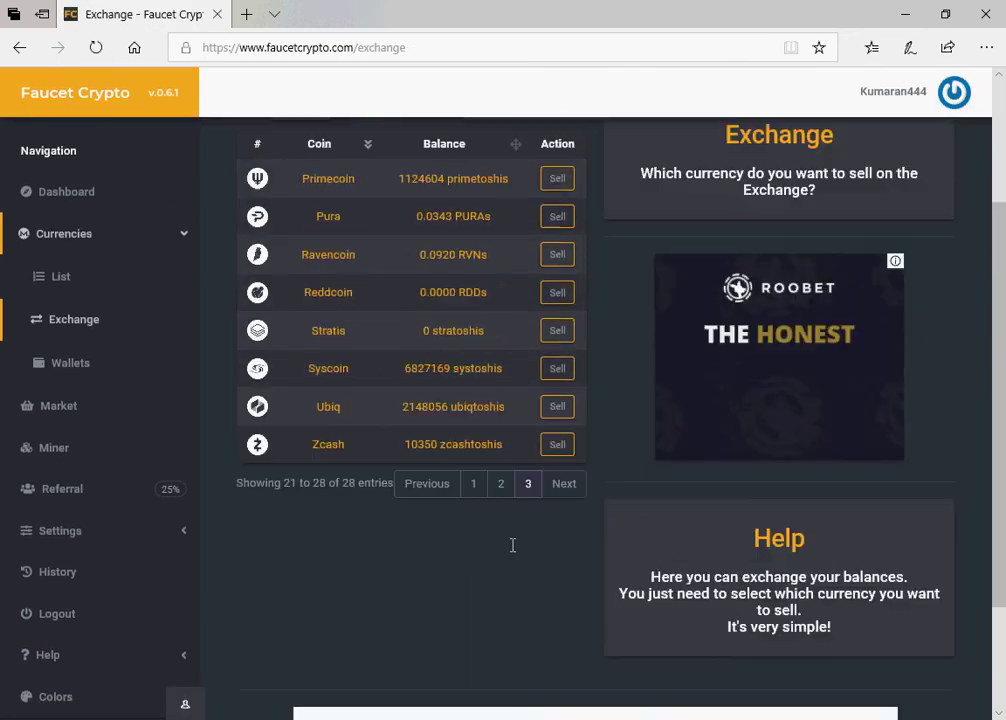
left_click(558, 369)
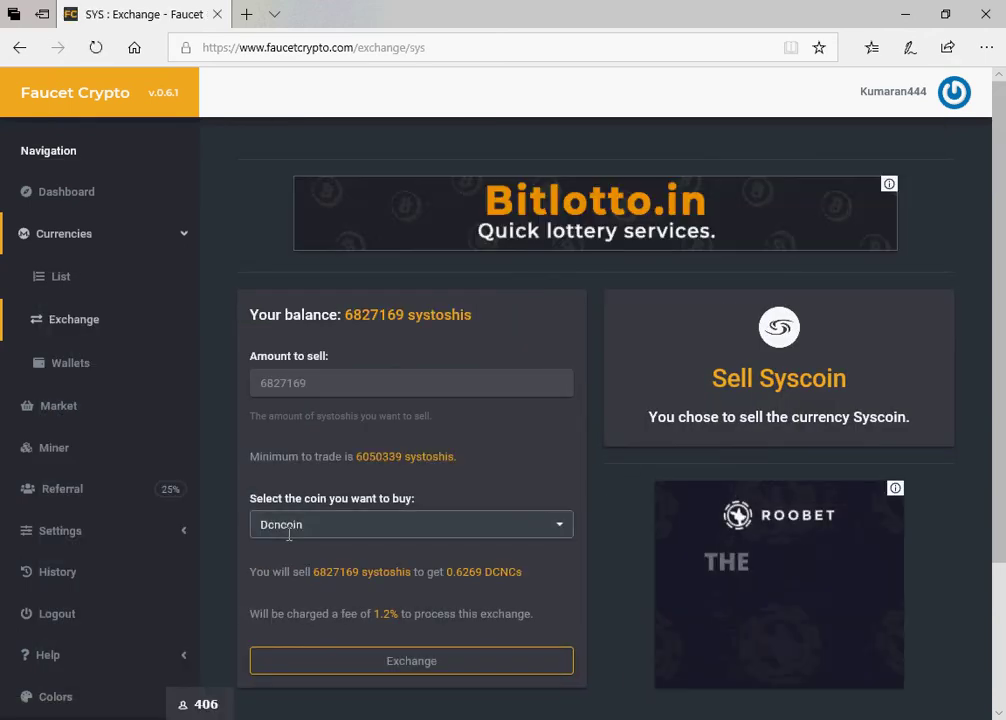
- Exchange the full Syscoin balance for Dogecoin and check the Dogecoin balance in the exchange coin list
left_click(289, 534)
type("dig")
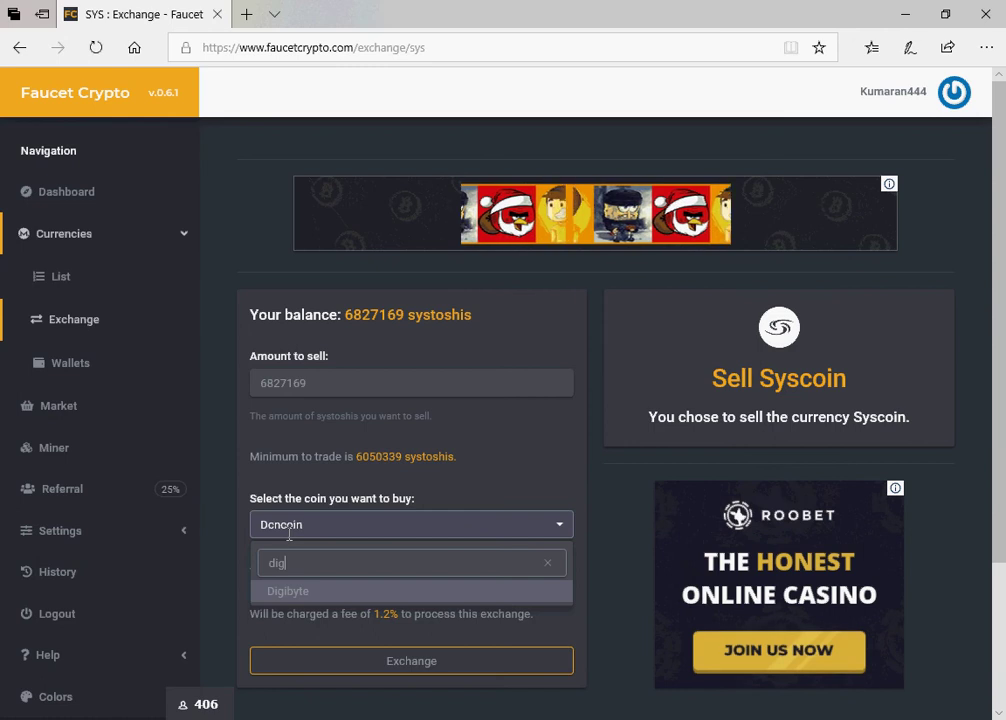
key("BackSpace")
key("BackSpace")
type("o")
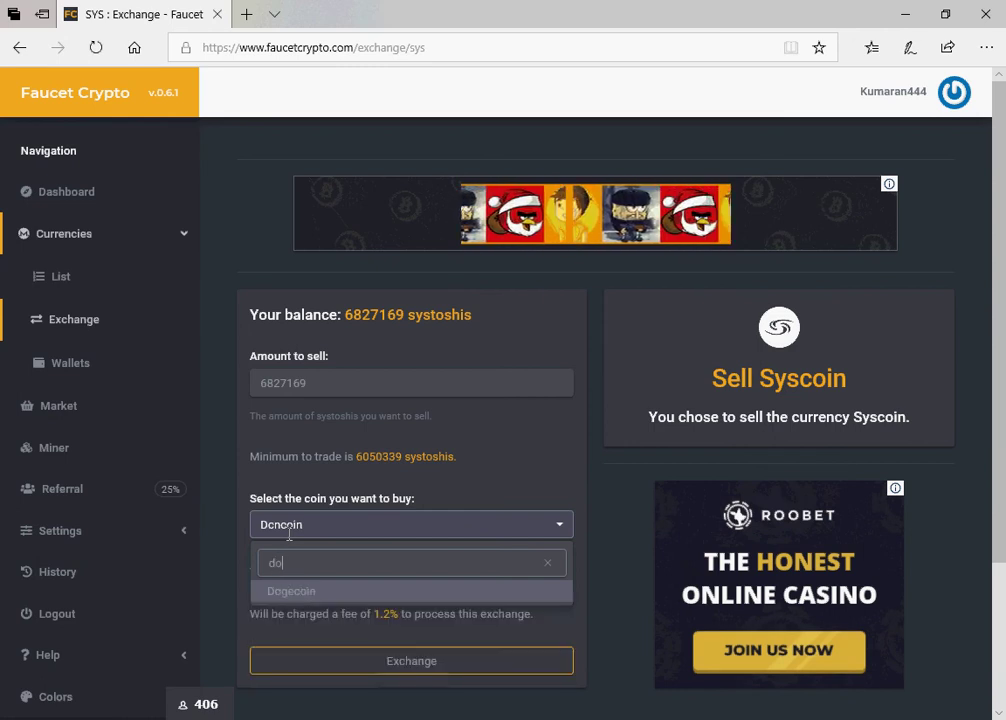
type("ge")
key("Return")
left_click(394, 659)
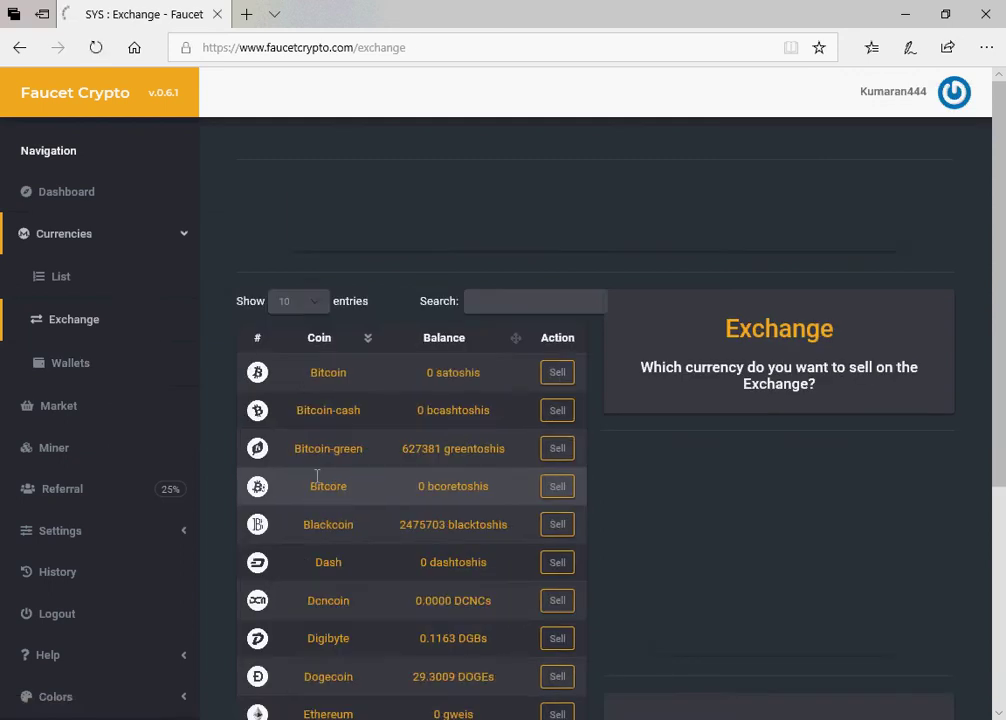
scroll(548, 620, "down", 2)
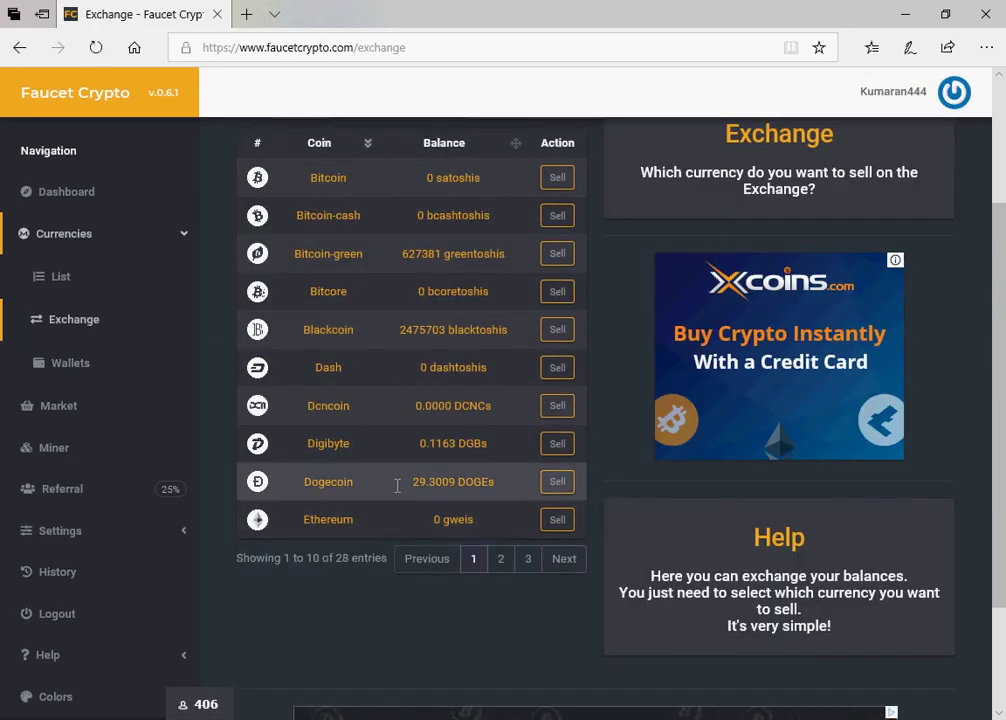
left_click_drag(400, 482, 489, 480)
scroll(470, 520, "up", 2)
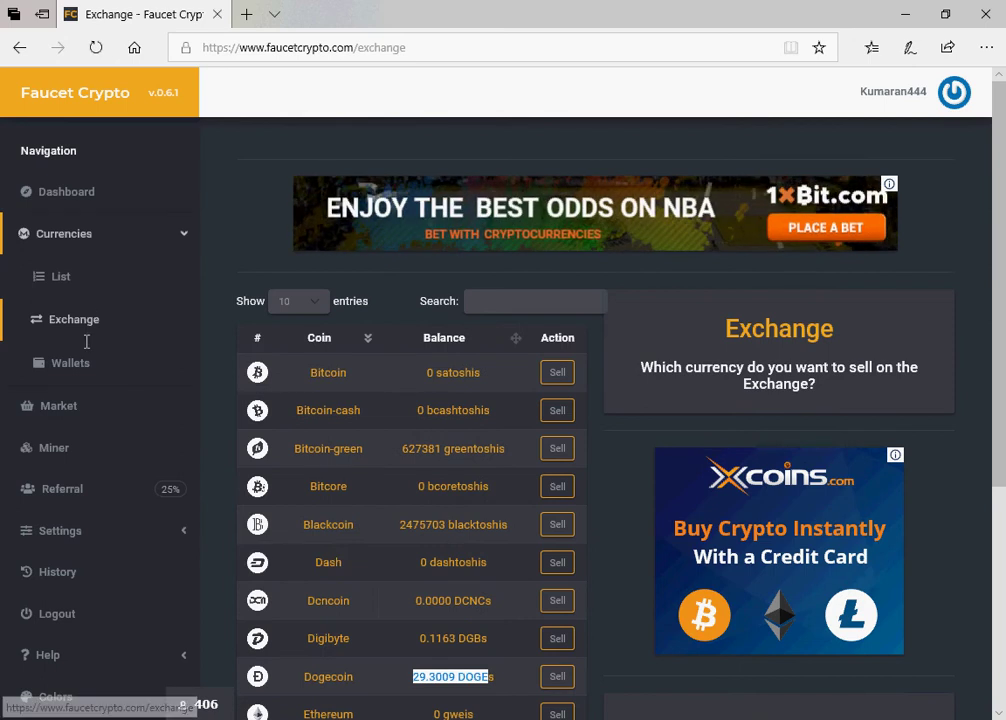
- Find Dogecoin in the currencies list by searching the page for "doge" and open its withdrawal page
left_click(82, 281)
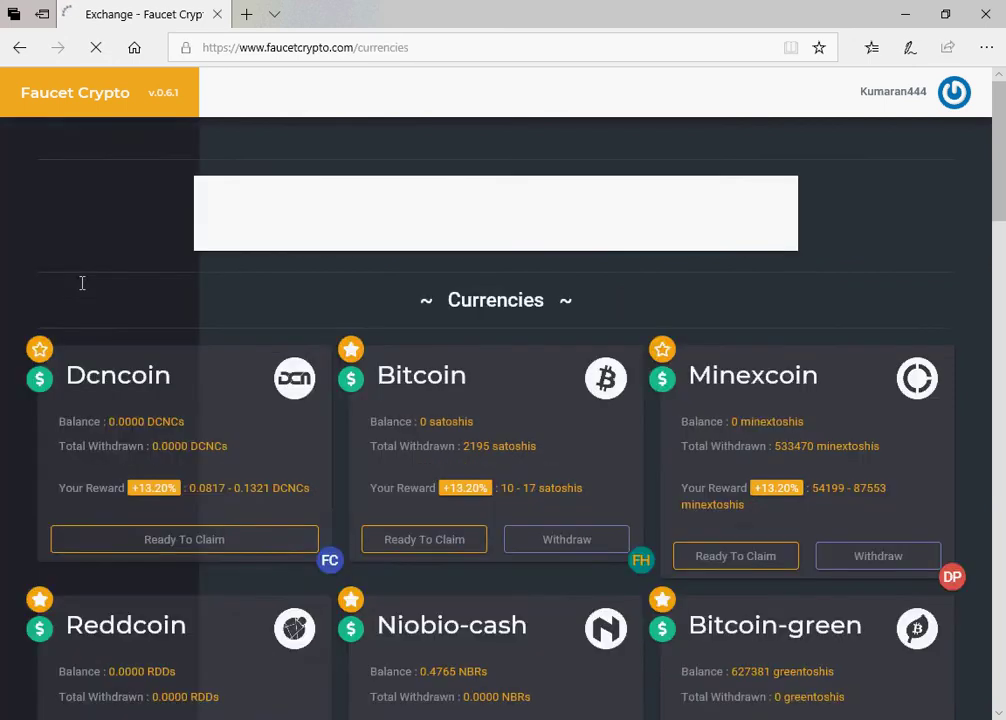
key("ctrl+f")
type("doge")
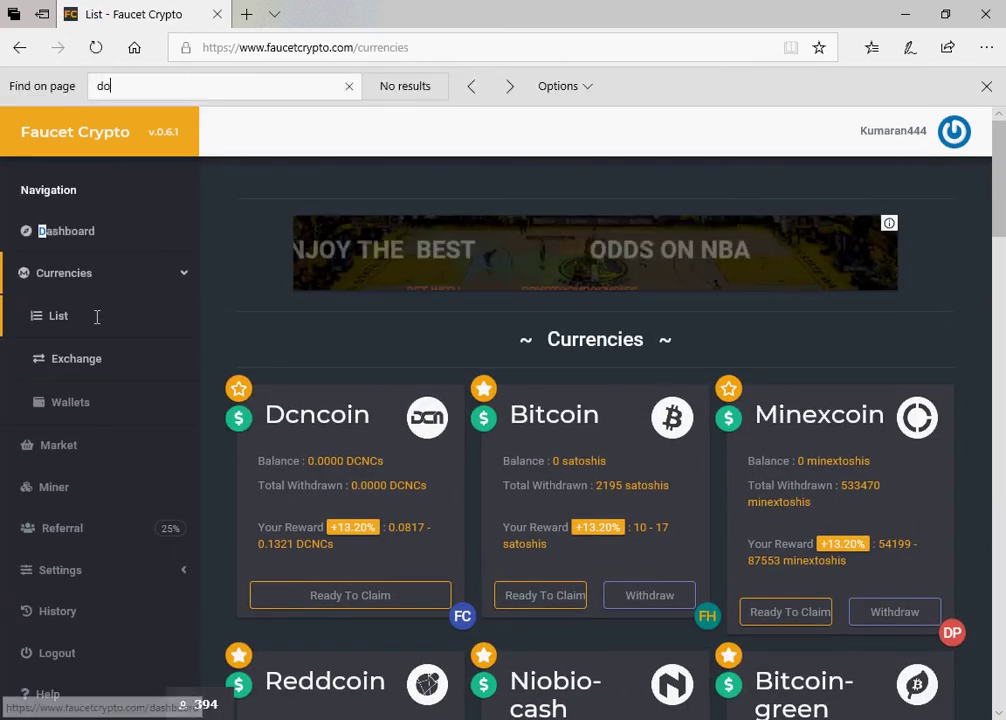
left_click(399, 590)
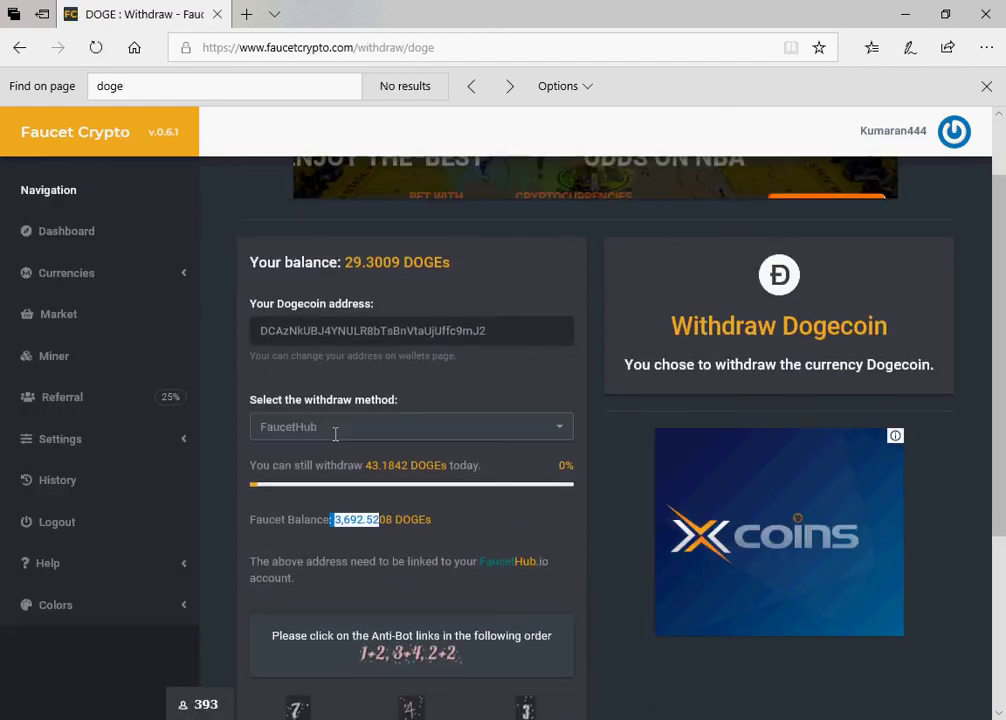
- Complete the anti-bot links in the order 1+2, 3+4, 2+2 and withdraw the Dogecoin balance through FaucetHub
left_click_drag(301, 465, 460, 465)
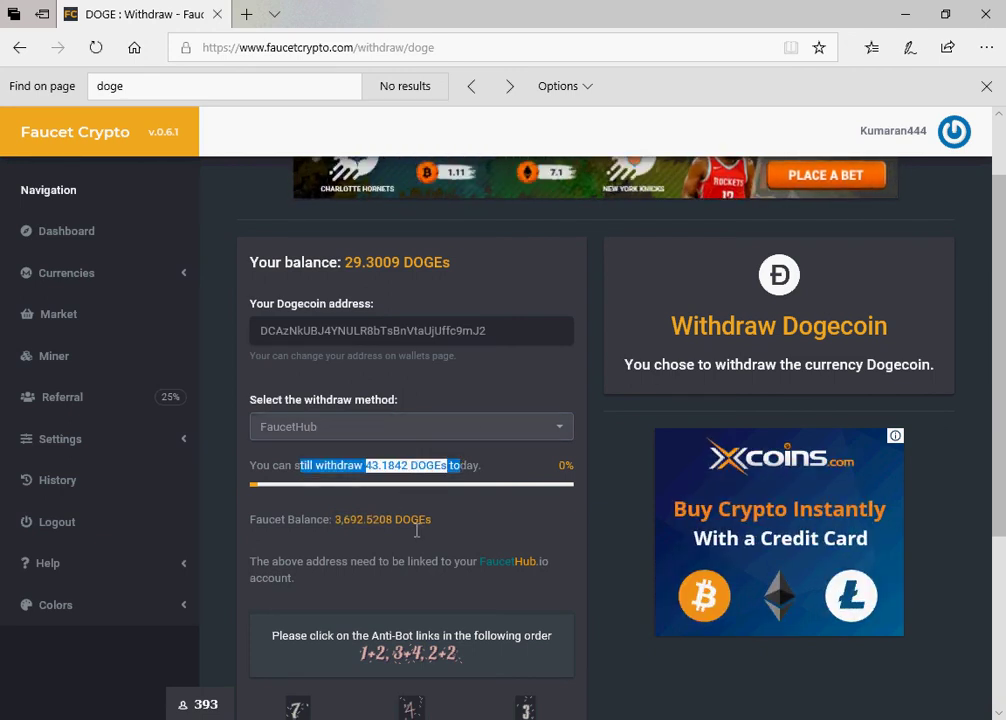
scroll(417, 531, "down", 1)
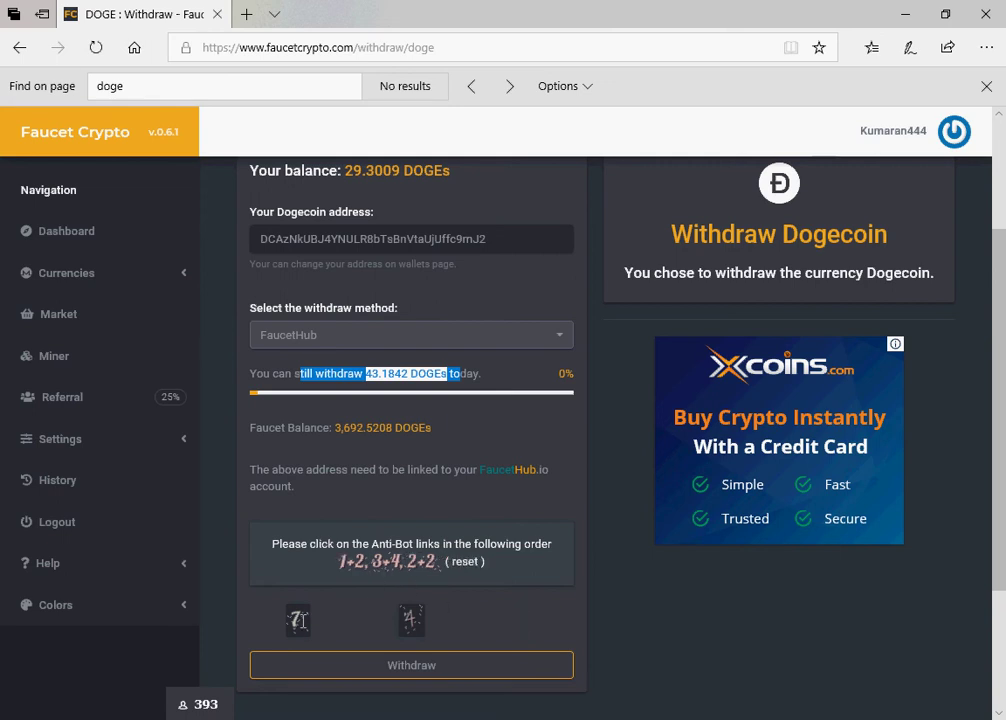
left_click(418, 613)
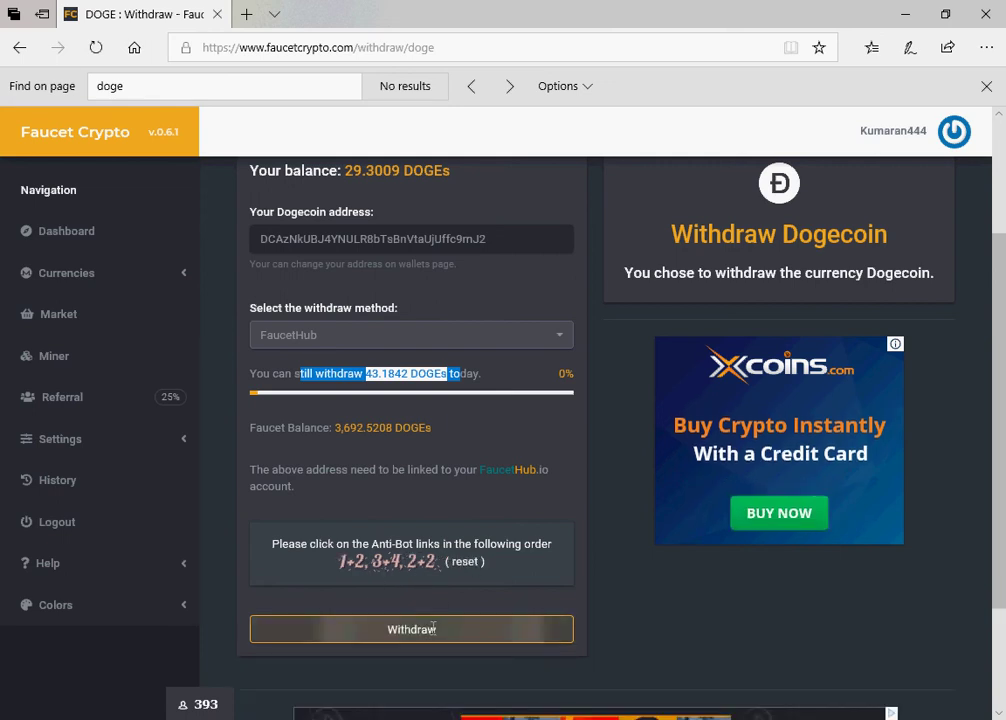
left_click(433, 628)
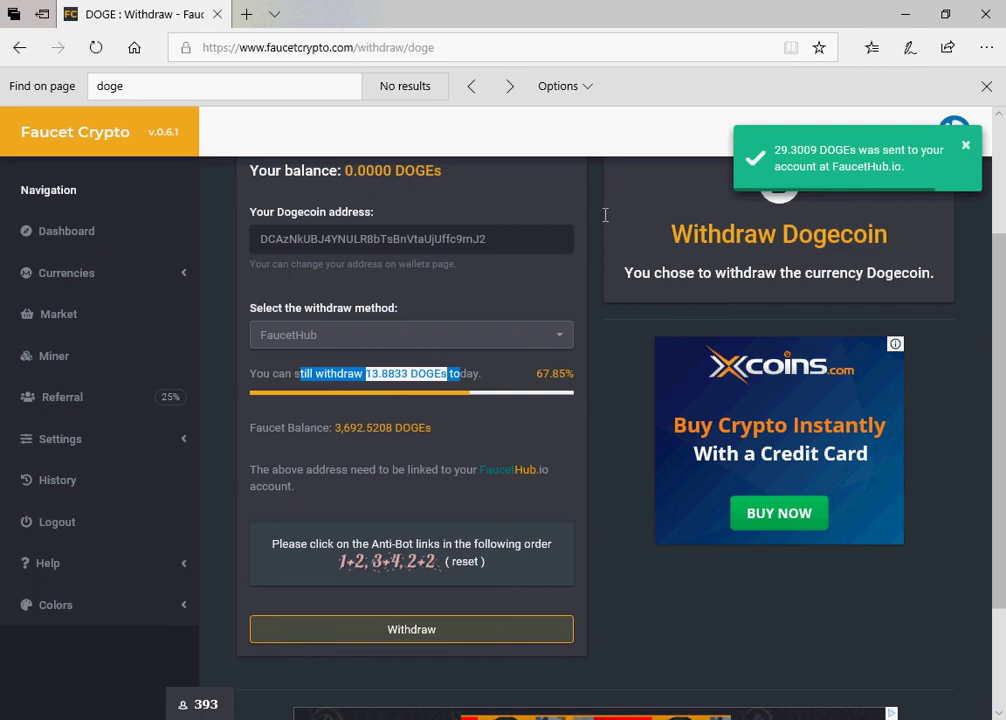
- Open faucethub.io in a new browser tab
left_click(246, 14)
type("faucethub.io/")
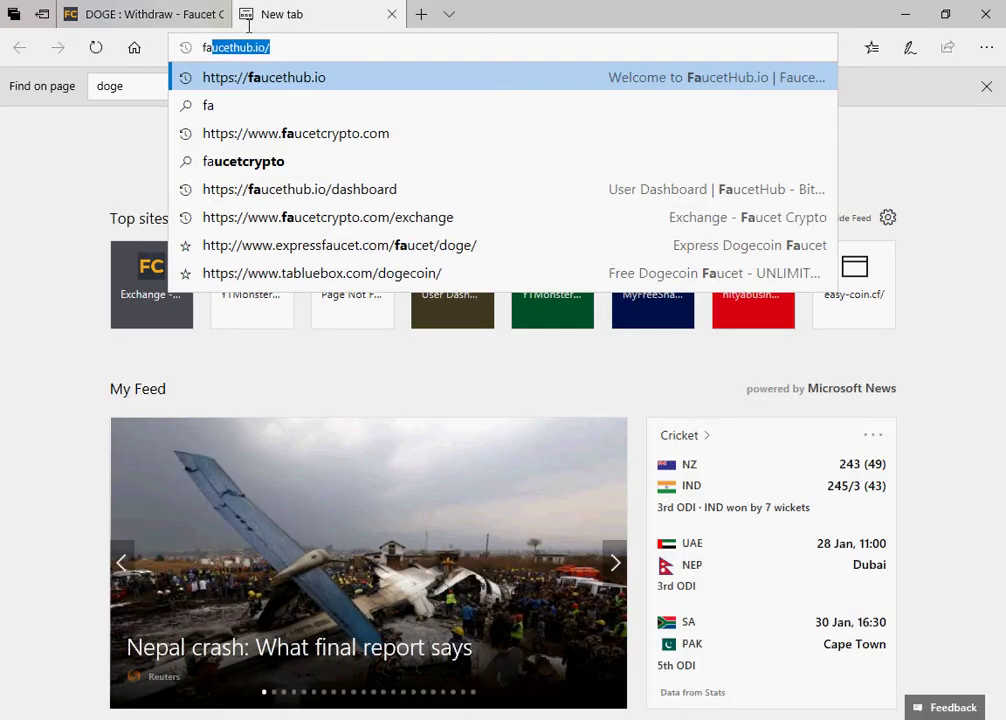
key("Return")
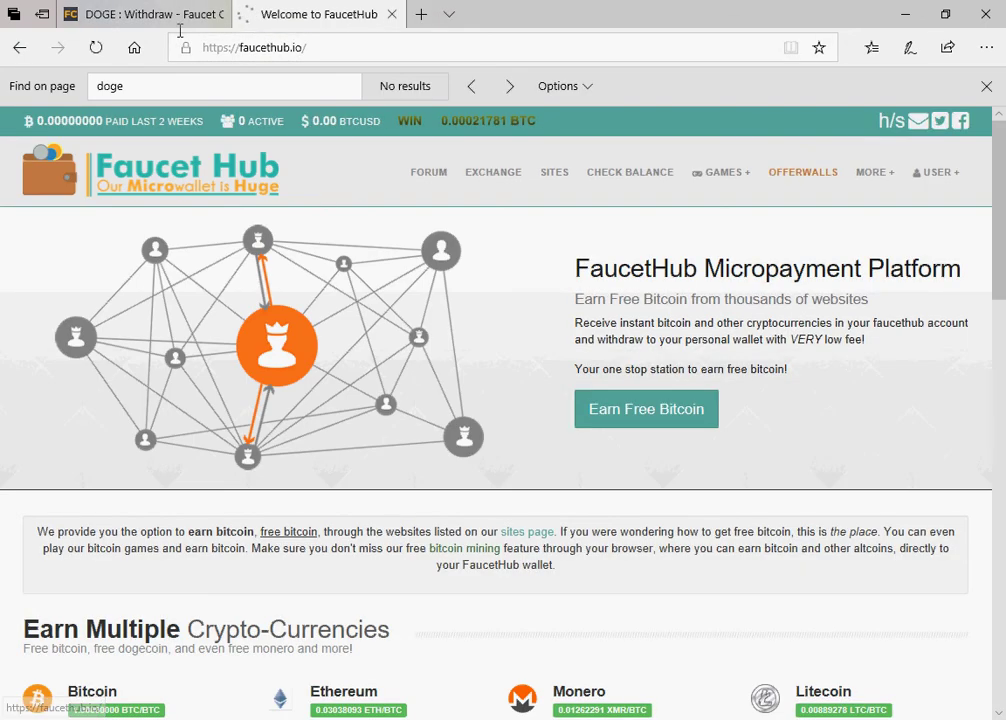
- Return to the Faucet Crypto site and open the withdraw history to check the Dogecoin withdrawal
left_click(150, 16)
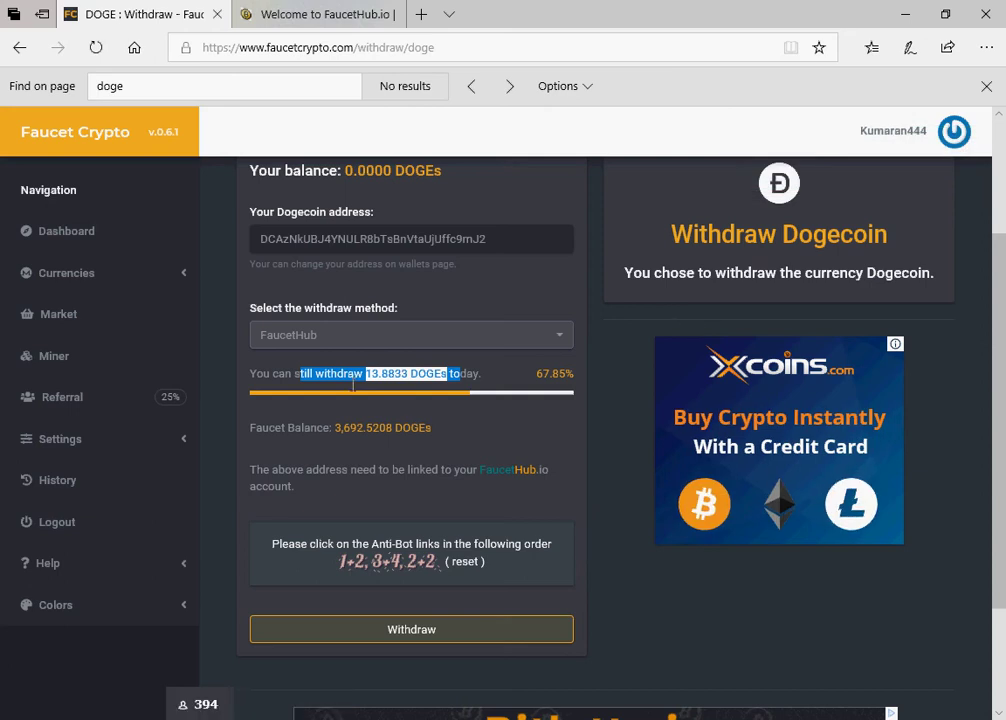
scroll(514, 534, "down", 1)
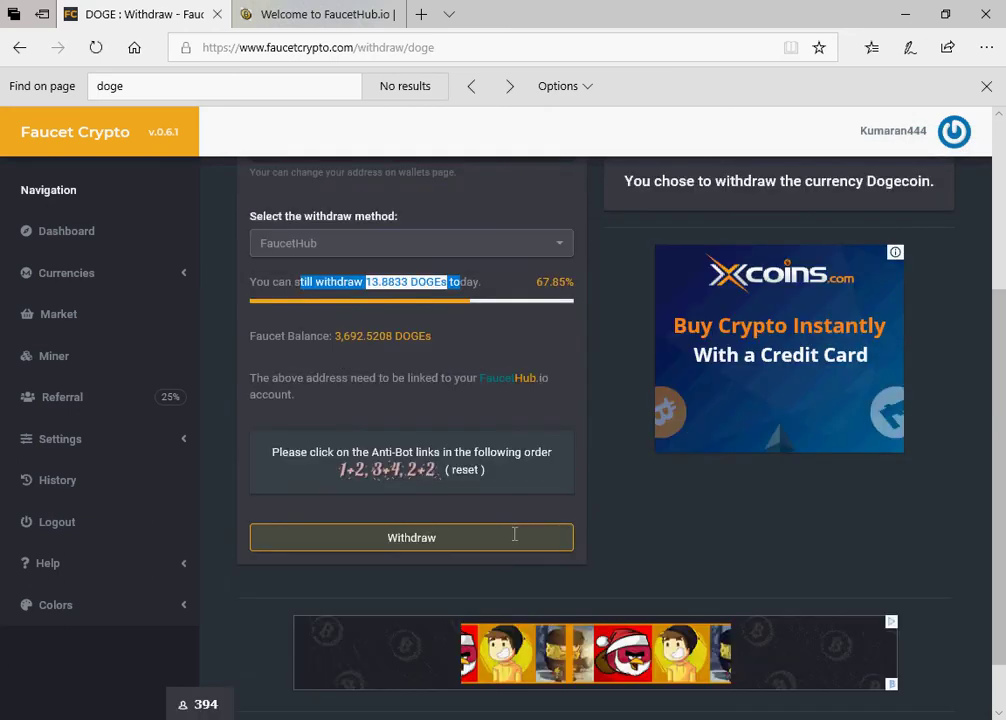
scroll(835, 184, "up", 3)
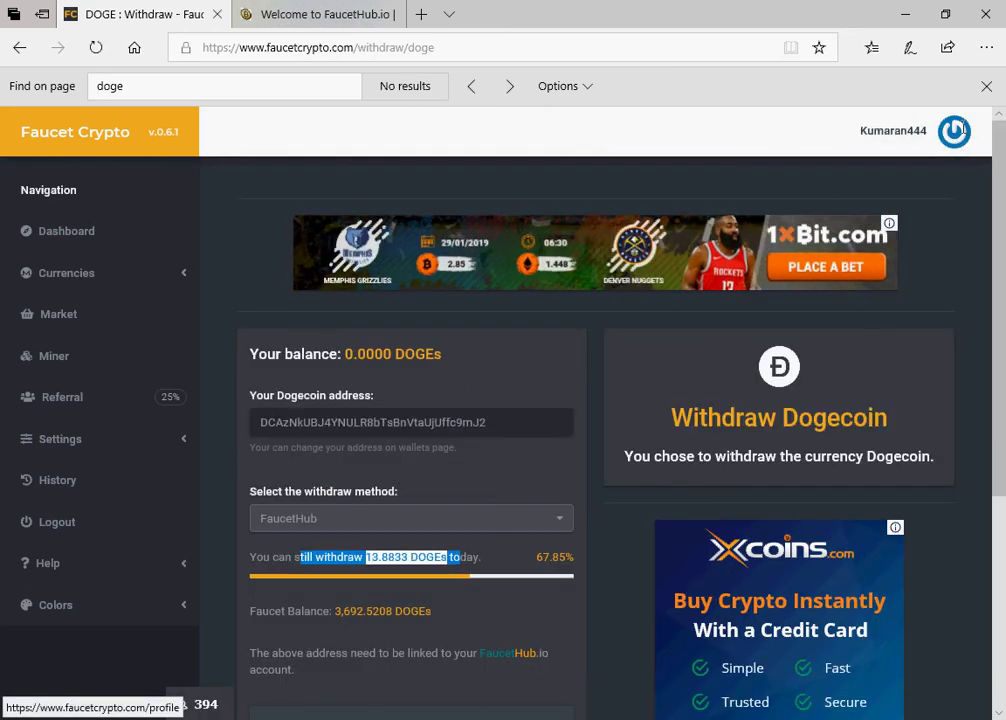
left_click(901, 139)
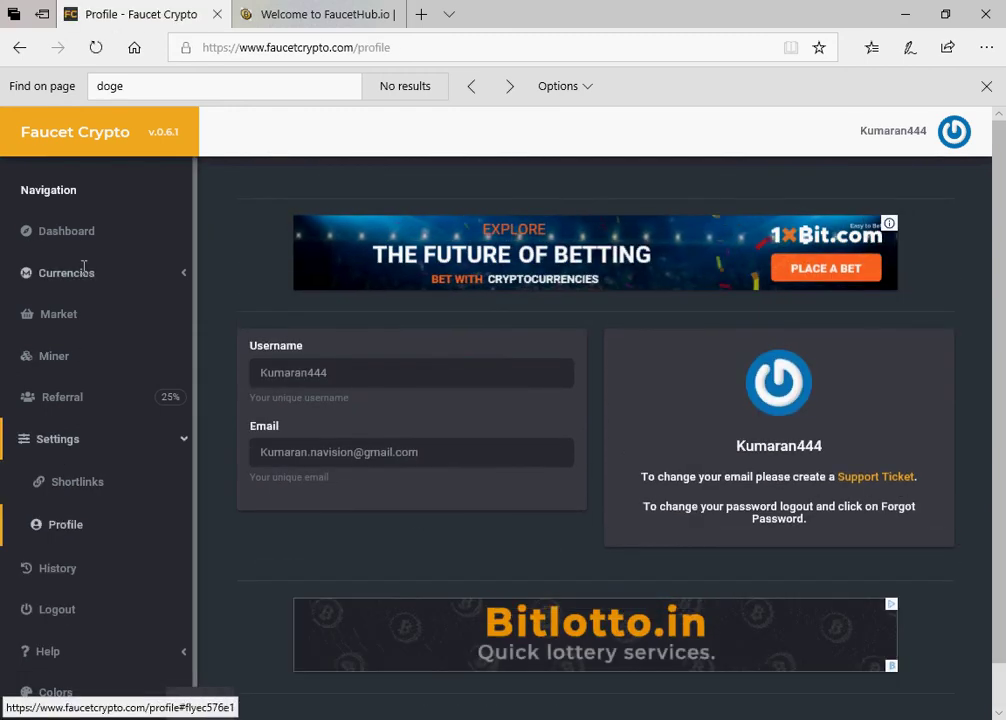
left_click(84, 226)
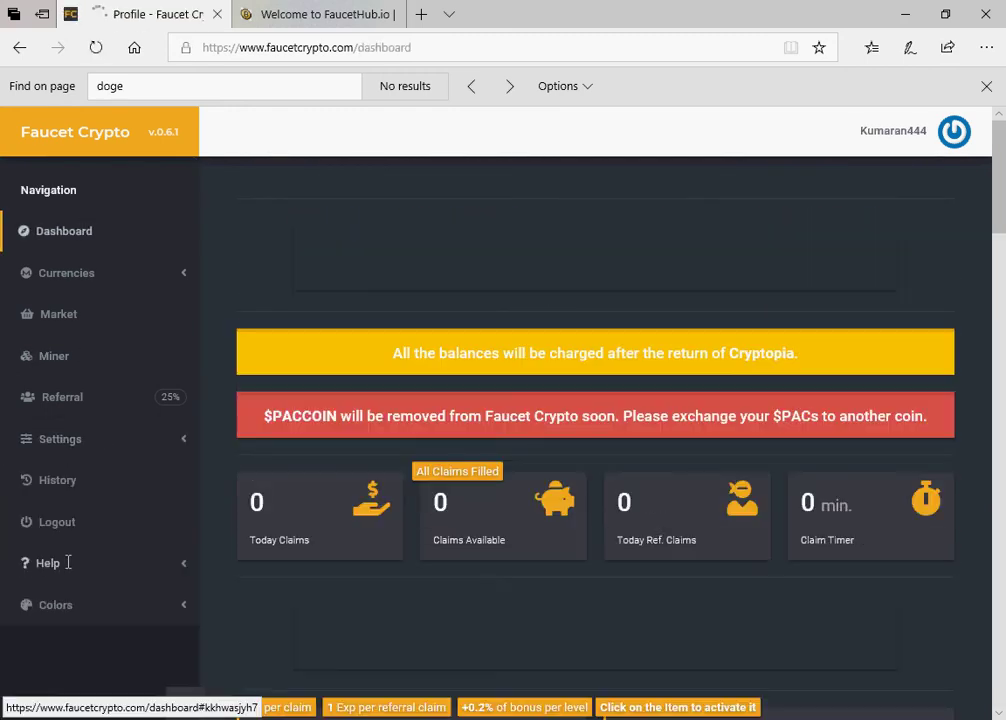
left_click(67, 563)
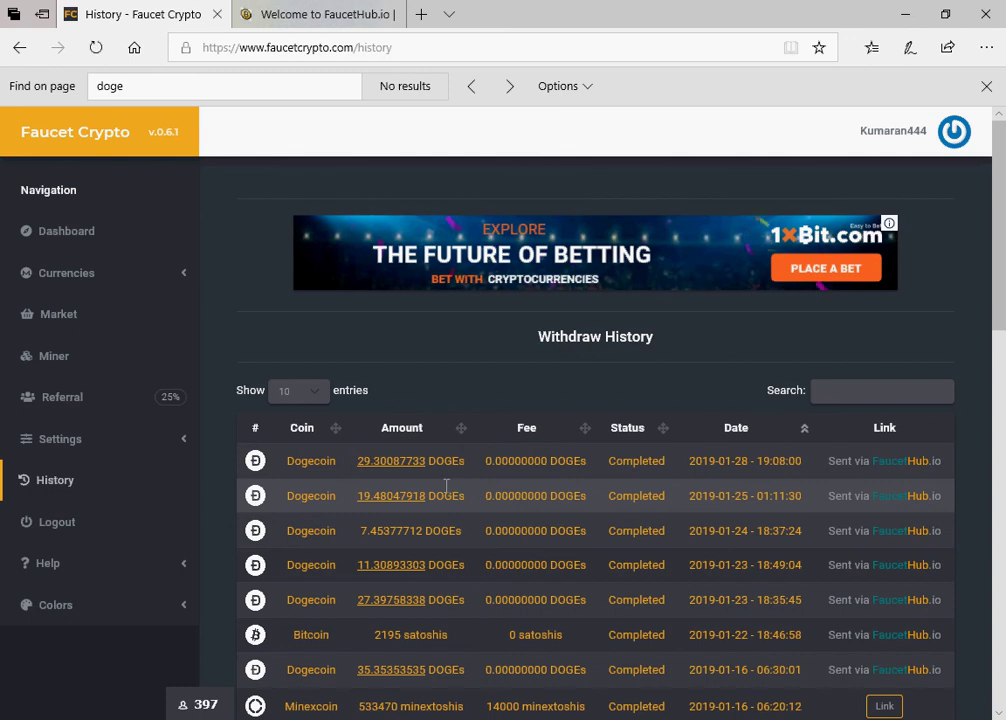
- Switch to FaucetHub, open the user dashboard and check the Faucet Crypto Dogecoin entry in today's payouts
key("ctrl+Tab")
mouse_move(953, 241)
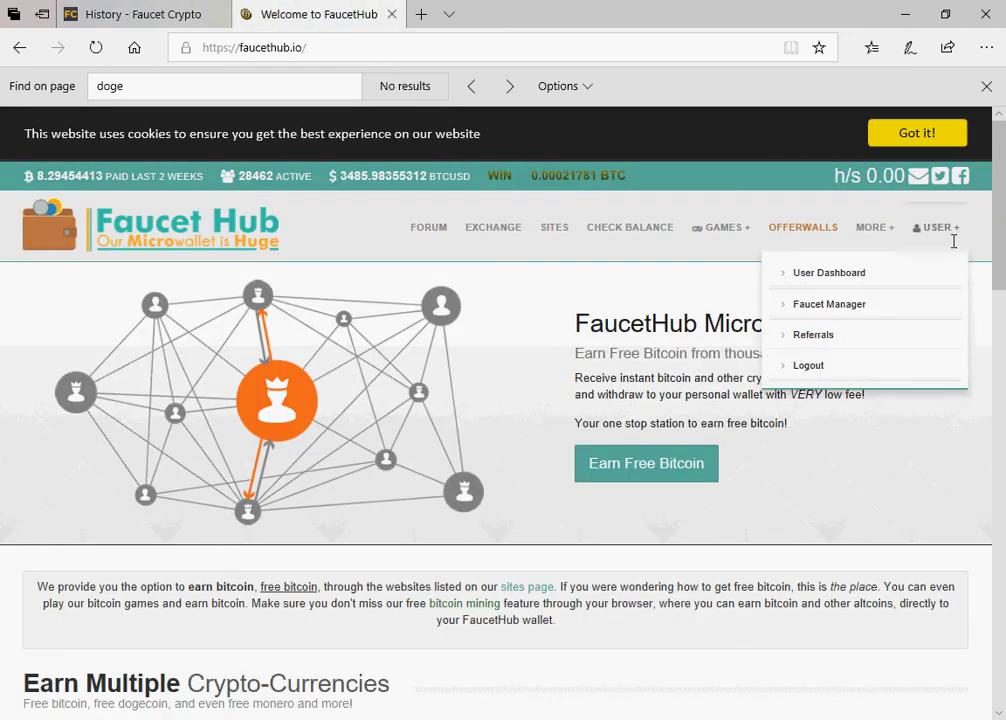
left_click(876, 285)
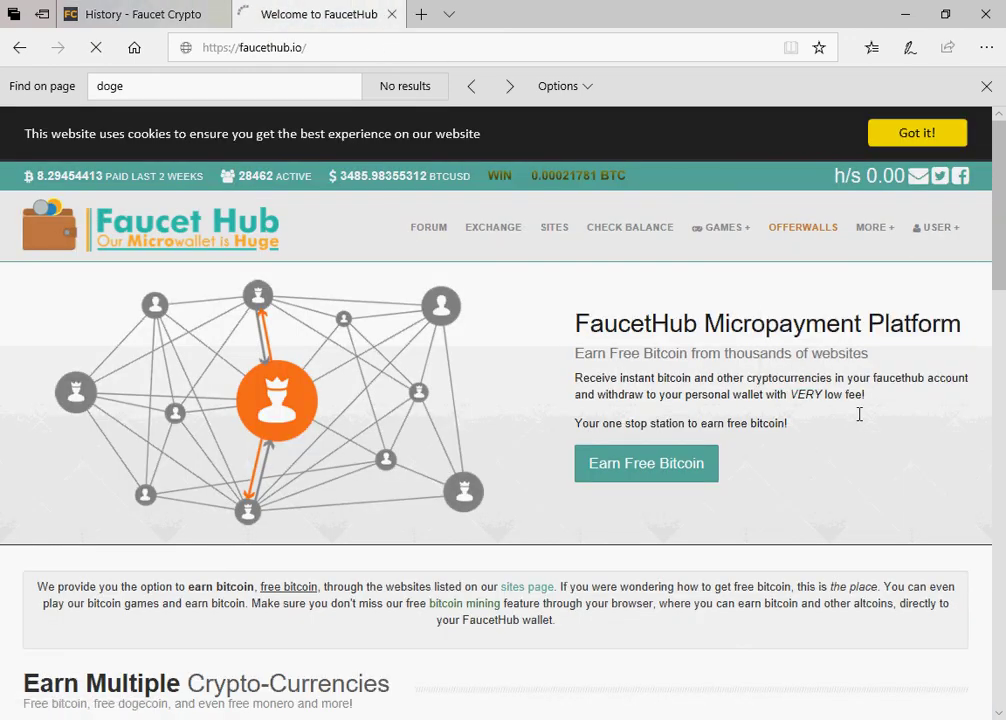
scroll(859, 414, "down", 10)
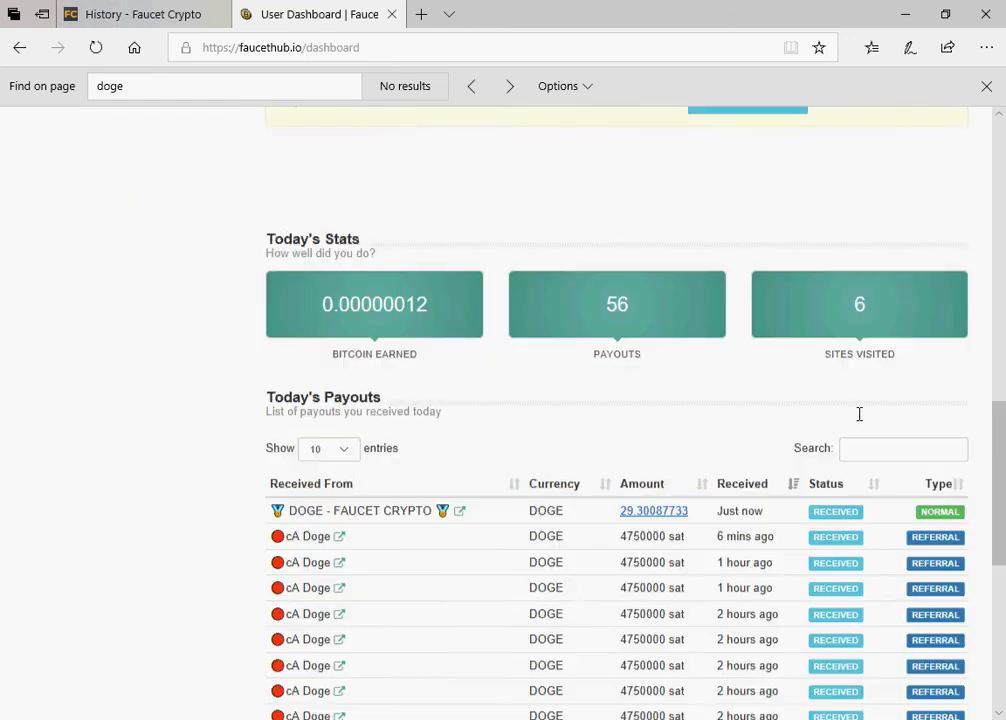
left_click_drag(617, 428, 774, 428)
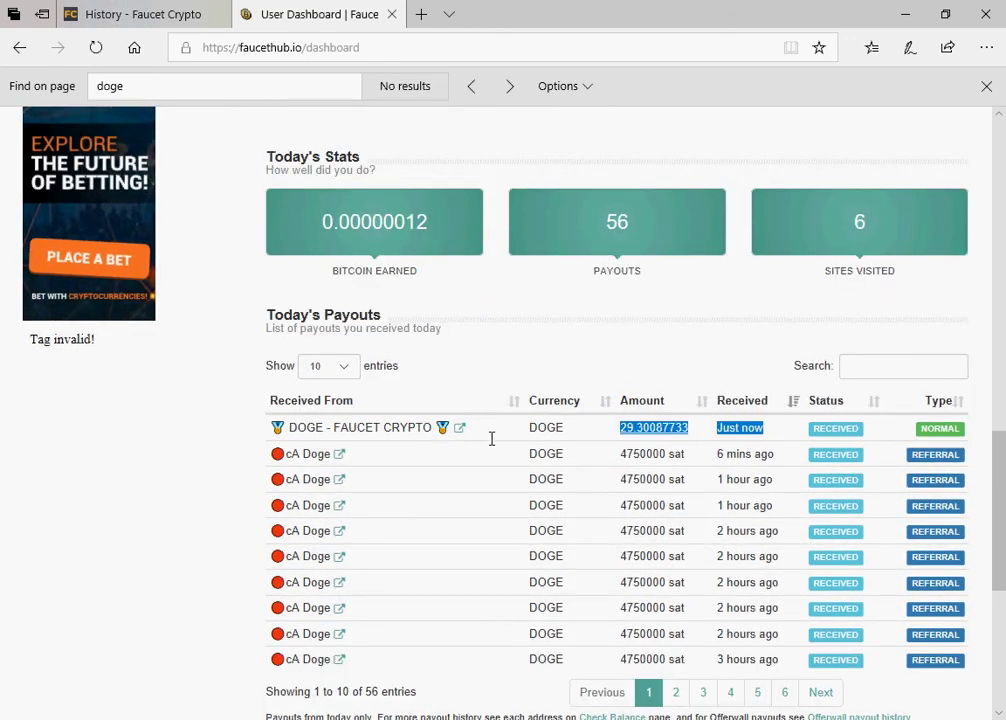
- Return to the Faucet Crypto withdraw history and close the FaucetHub tab
left_click(135, 14)
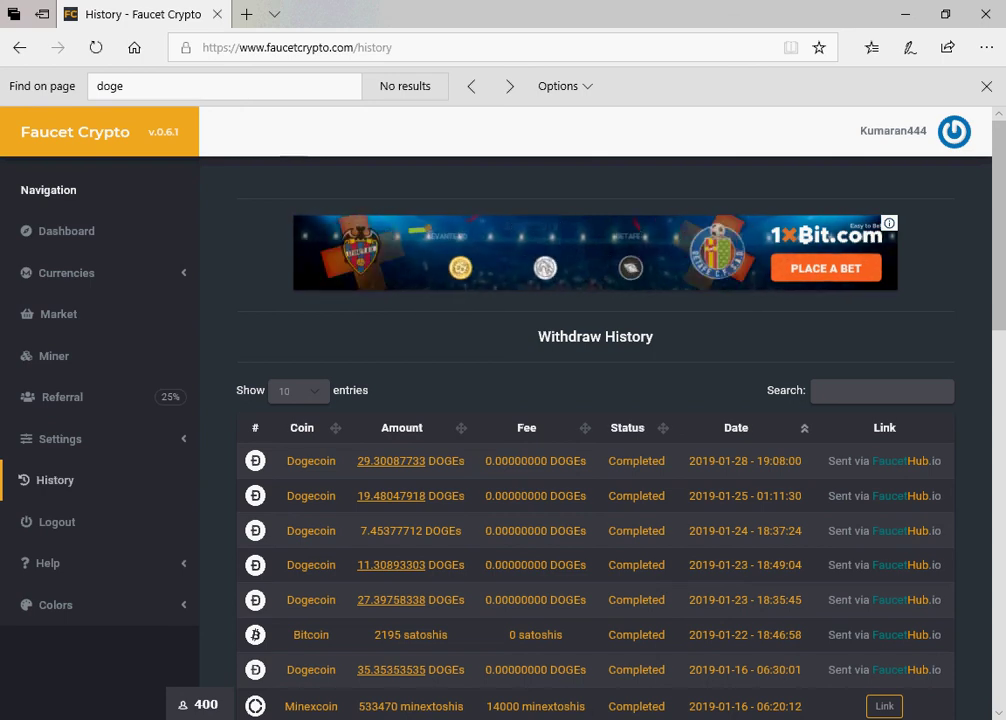
mouse_move(715, 719)
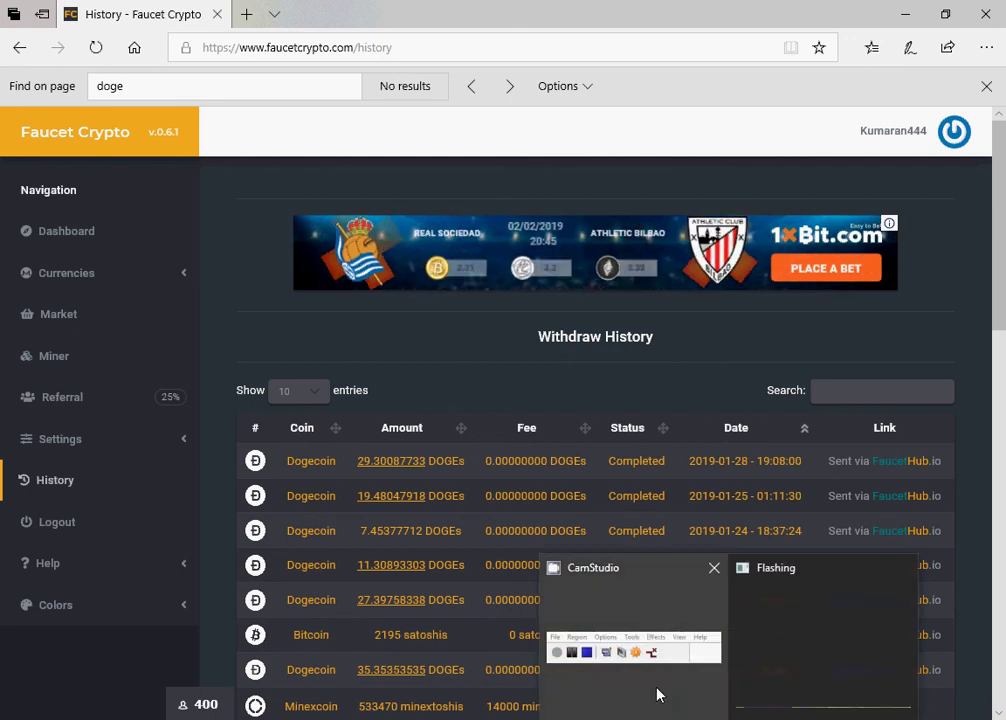